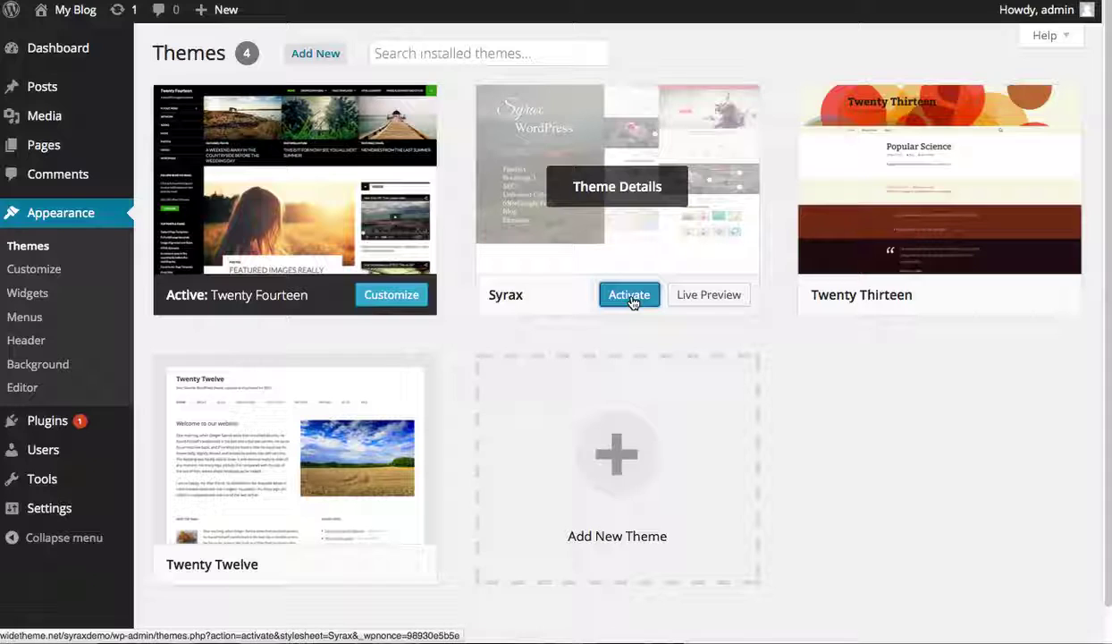
Activate the Syrax theme and install its required plugins: Contact Form 7, MailChimp and syrax Shortcode.
click(629, 296)
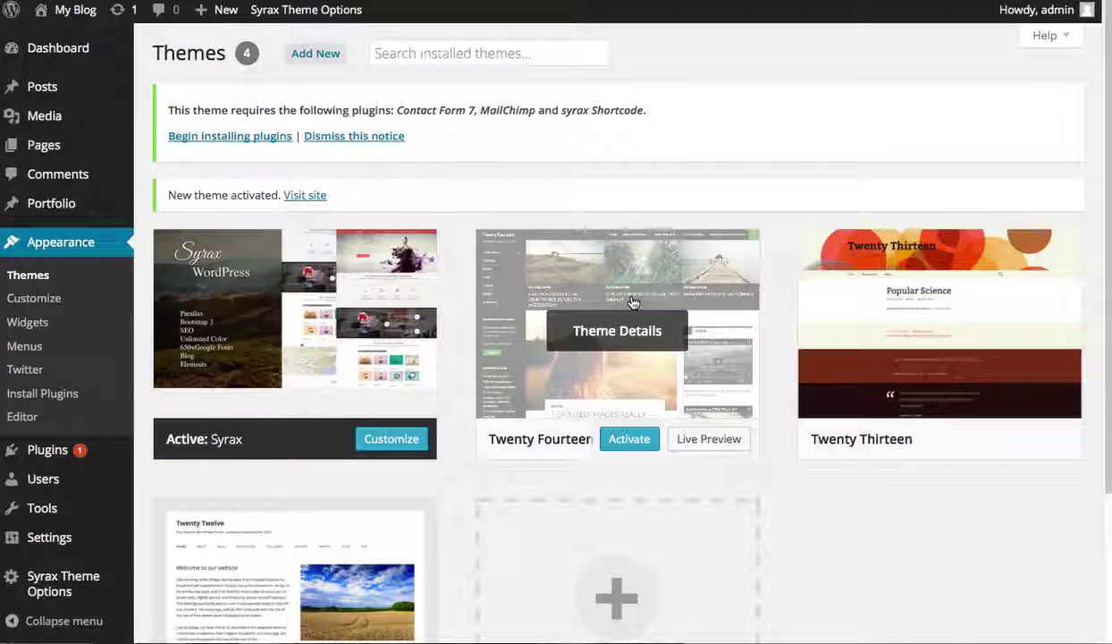
click(231, 137)
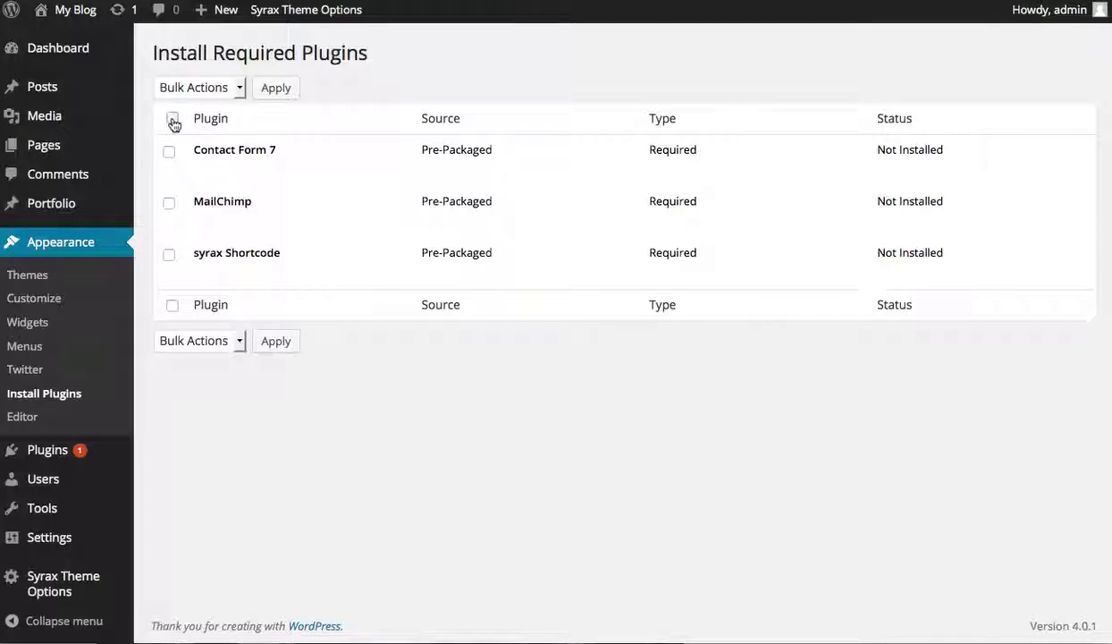
click(173, 118)
click(240, 88)
click(206, 122)
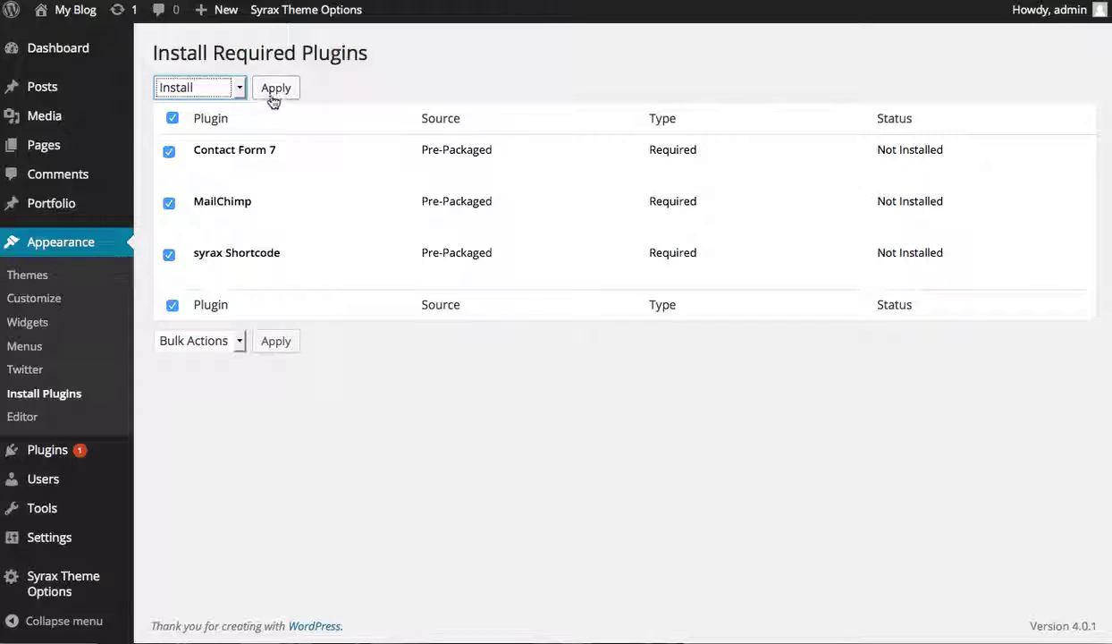
click(274, 92)
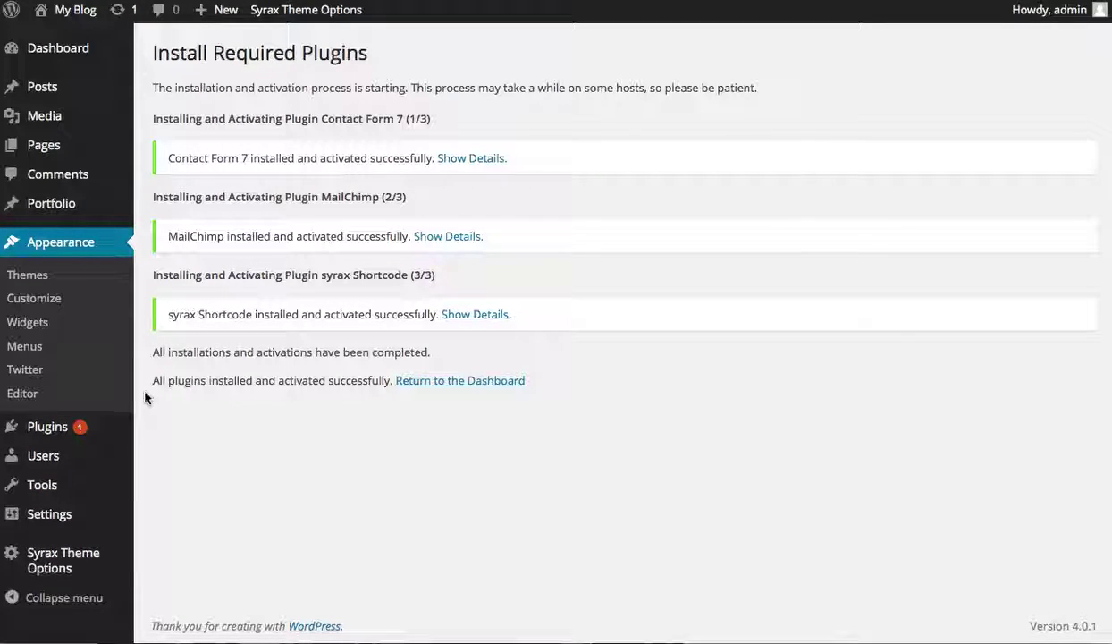
Install the WordPress Importer plugin for importing WordPress content, activate it and run the importer.
mouse_move(89, 491)
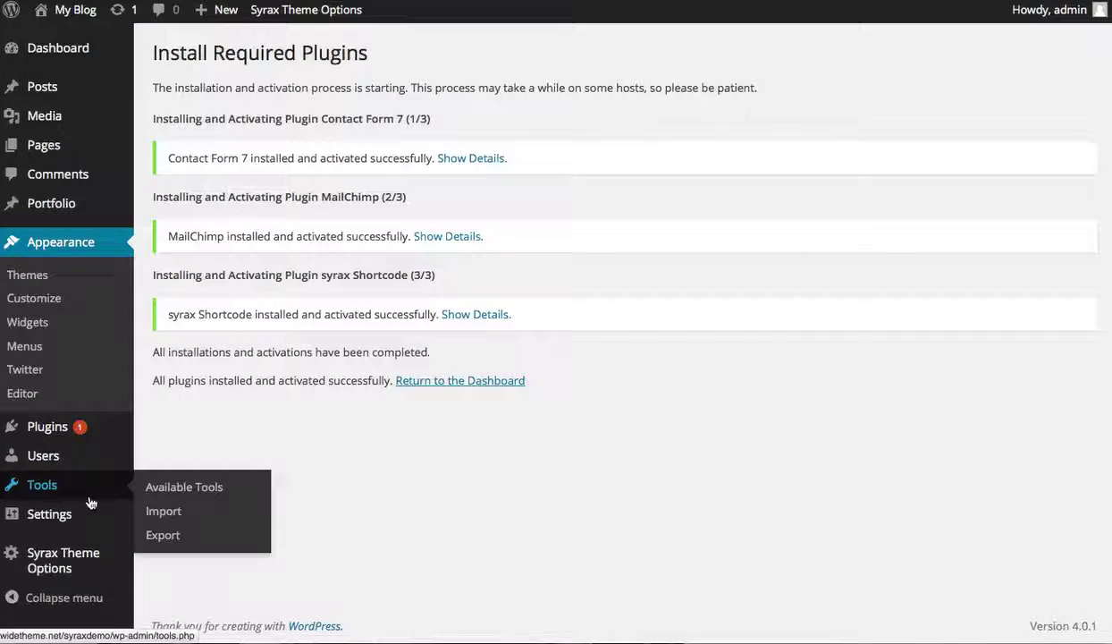
click(184, 518)
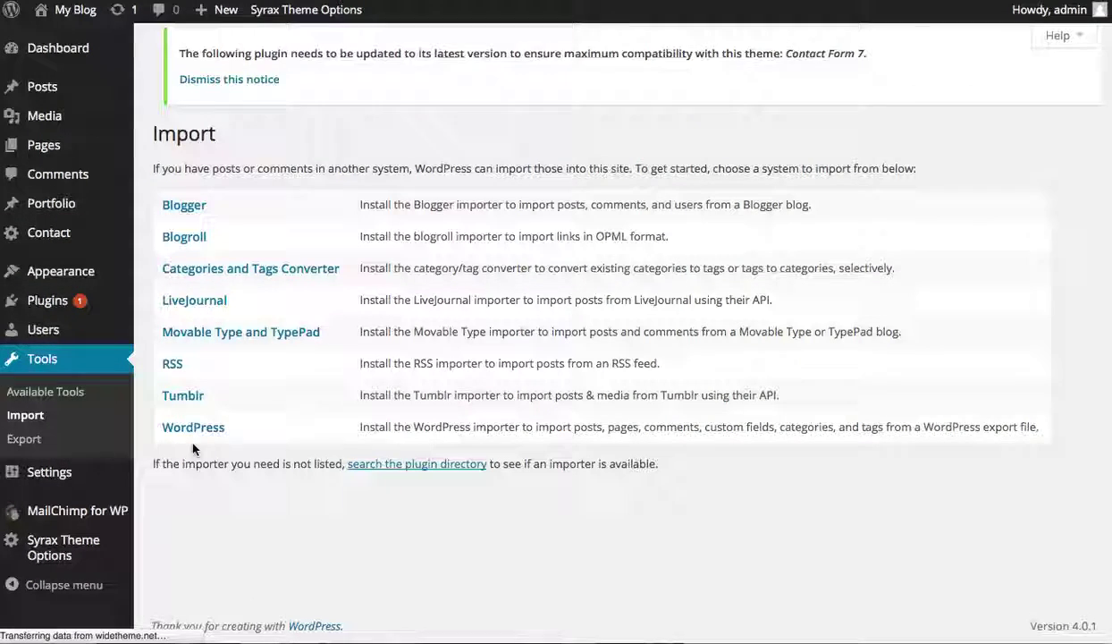
click(193, 431)
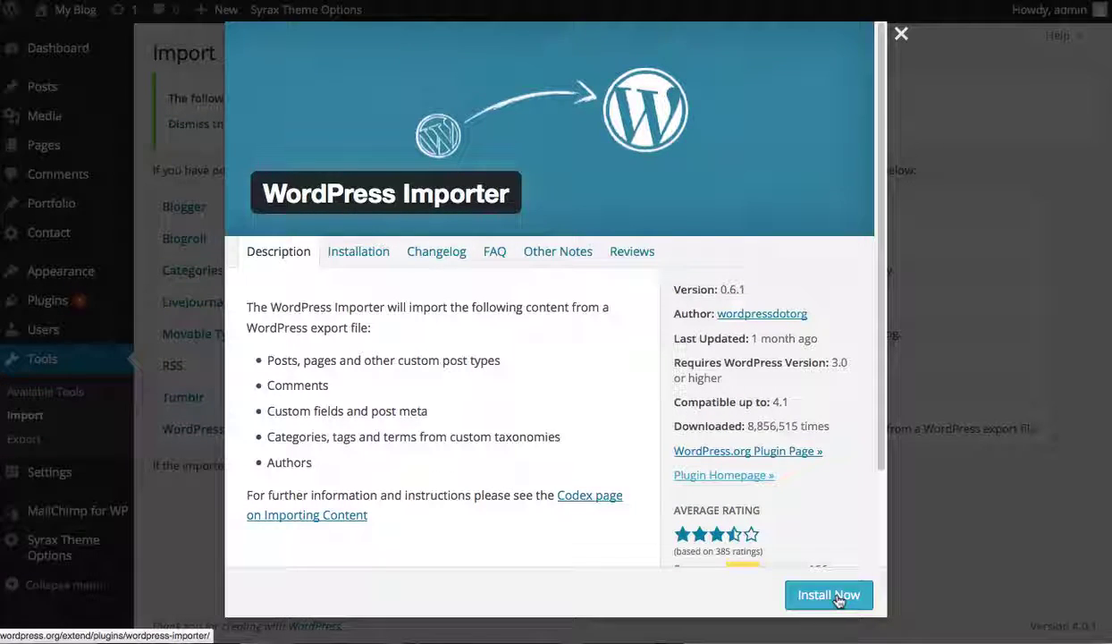
click(838, 604)
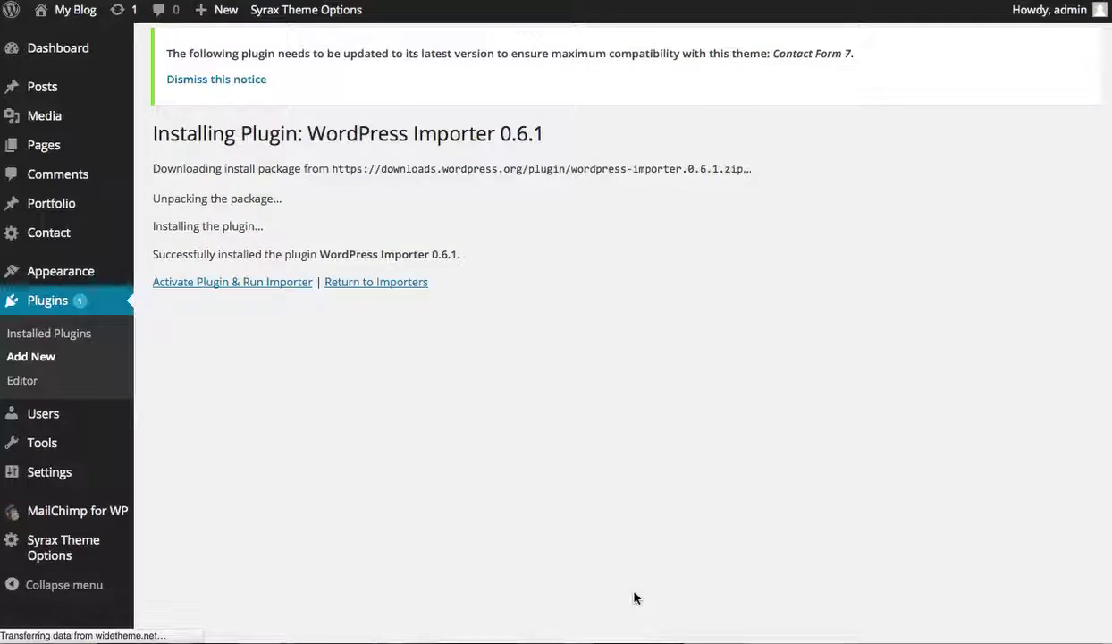
click(237, 284)
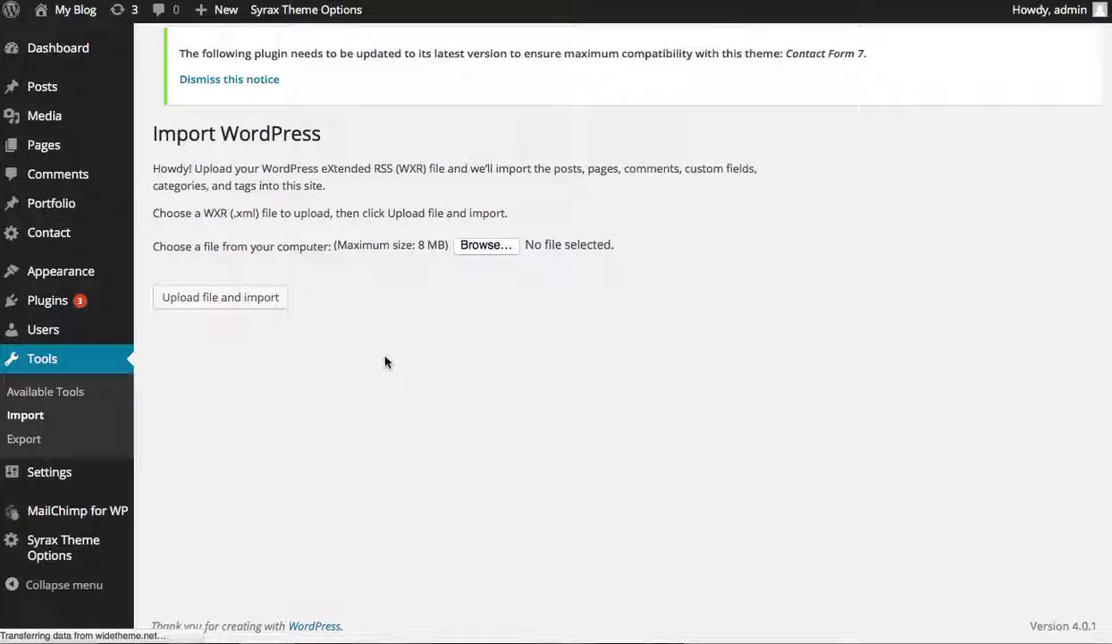
Upload syrax-wppremiumtheme.wordpress.2014-11-24.xml from the Demo folder as the file to import.
click(488, 245)
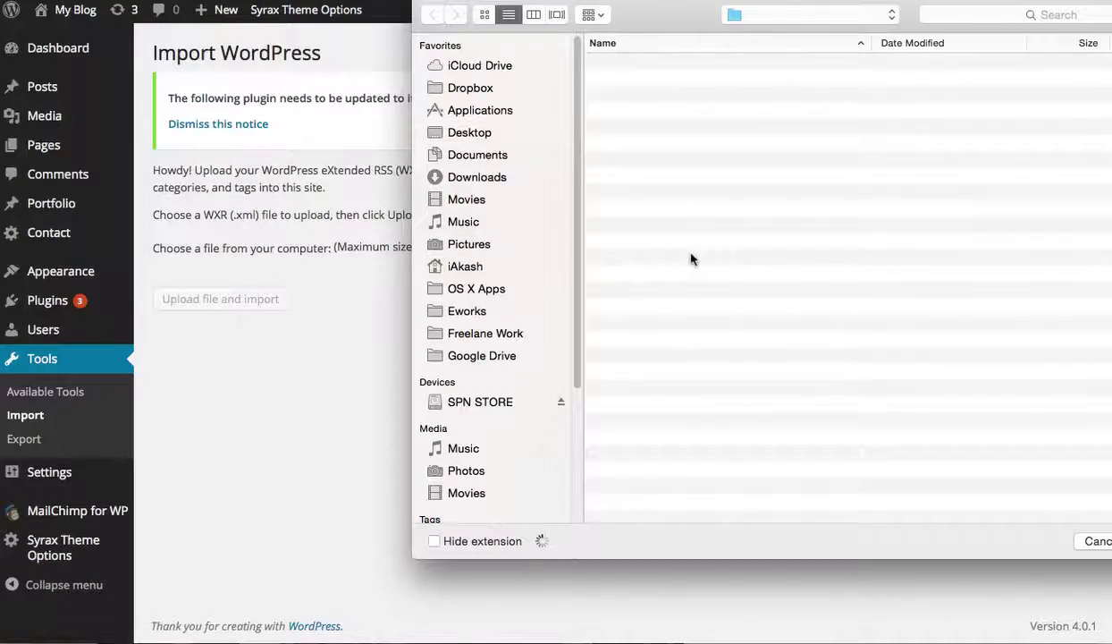
double_click(643, 64)
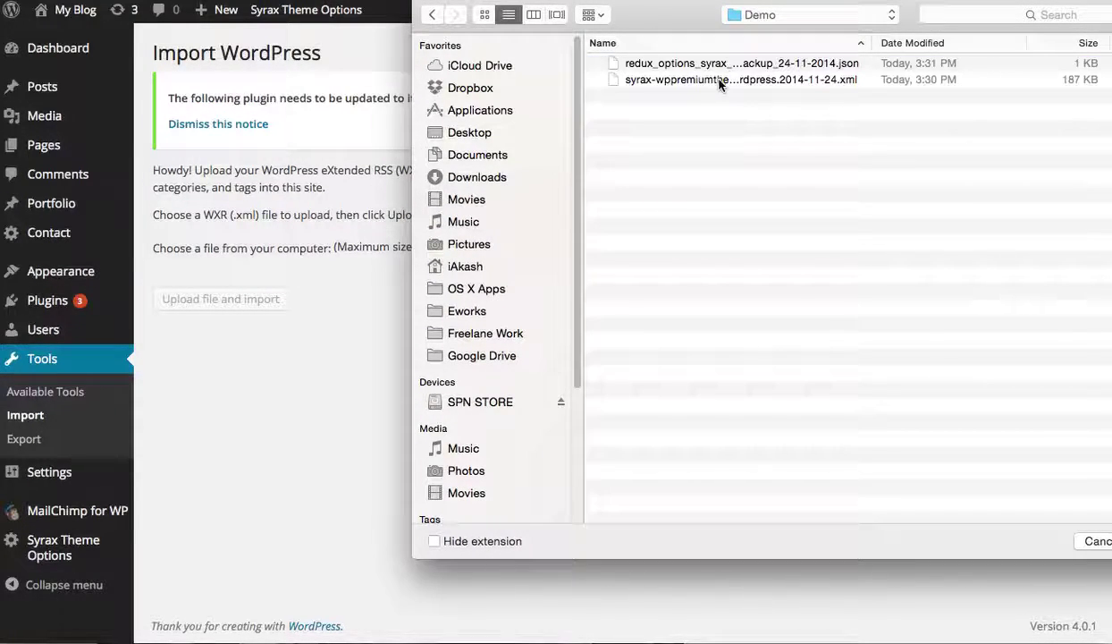
click(694, 80)
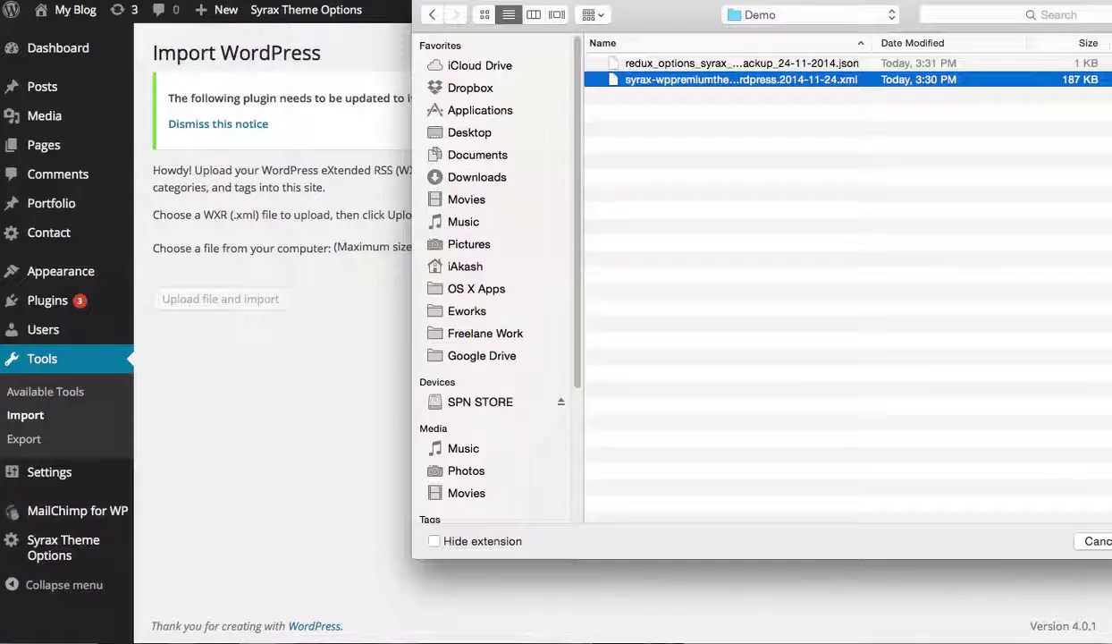
key(Return)
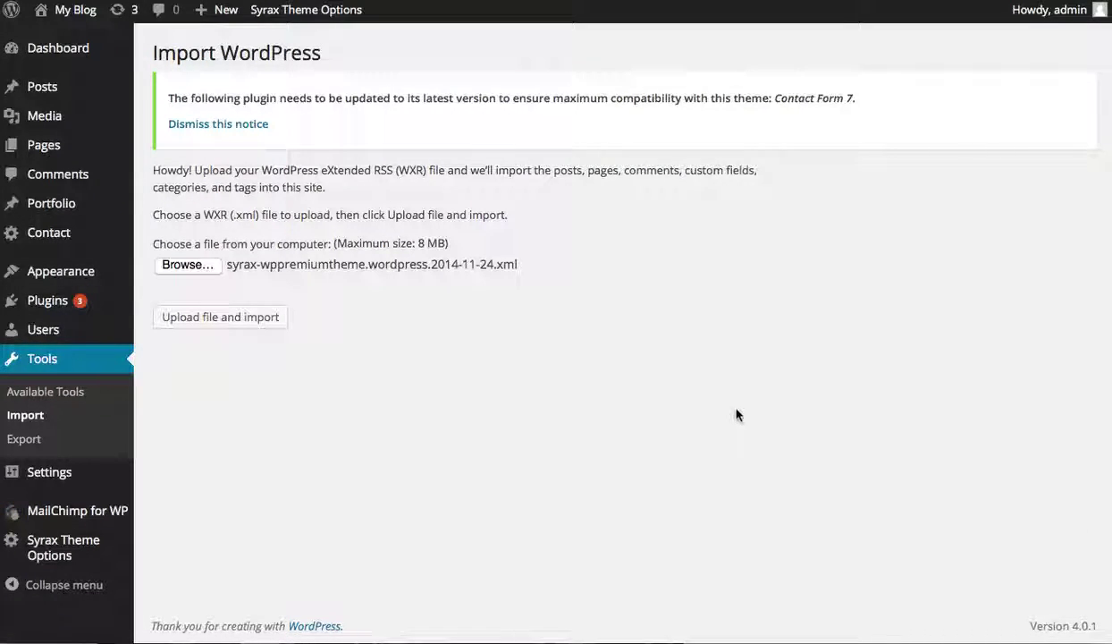
click(238, 329)
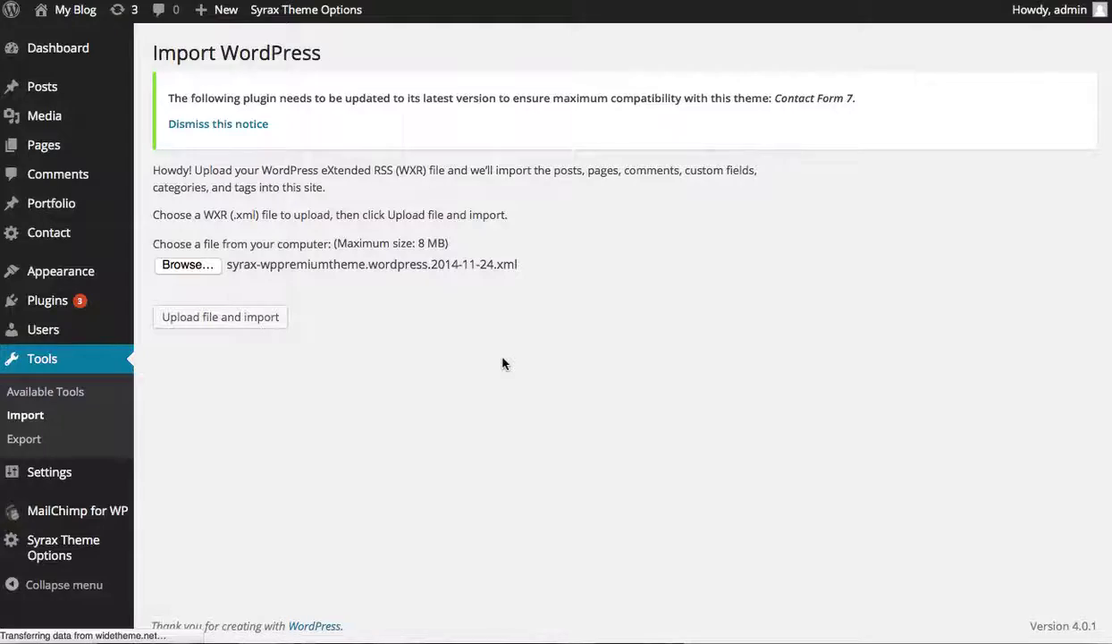
Assign the imported posts to the existing user admin, include file attachments, and submit the import.
click(435, 338)
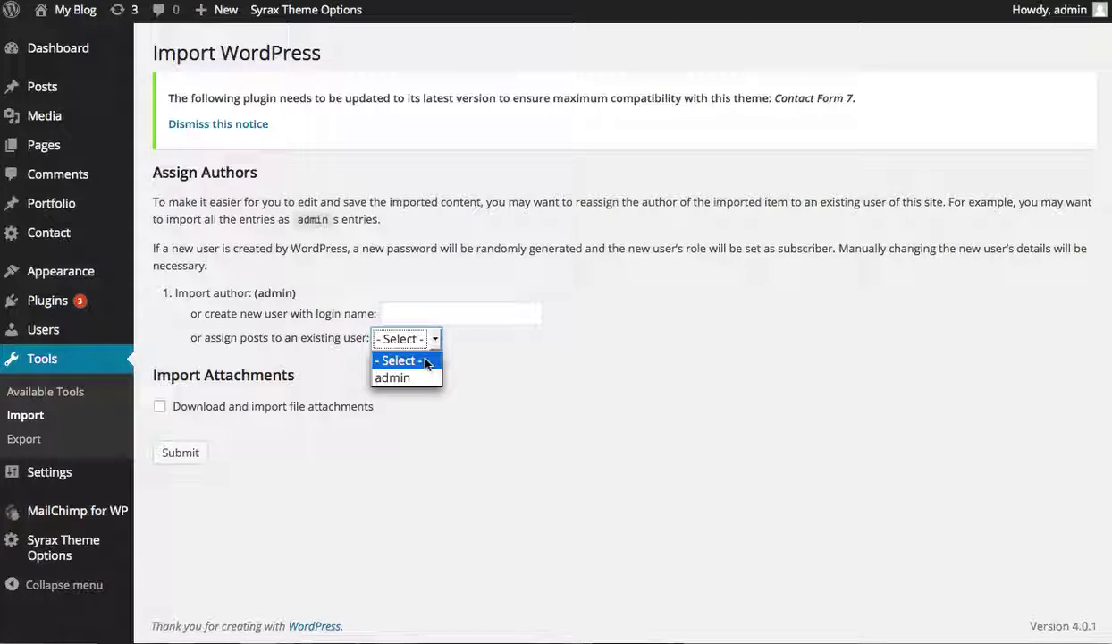
click(403, 377)
click(215, 408)
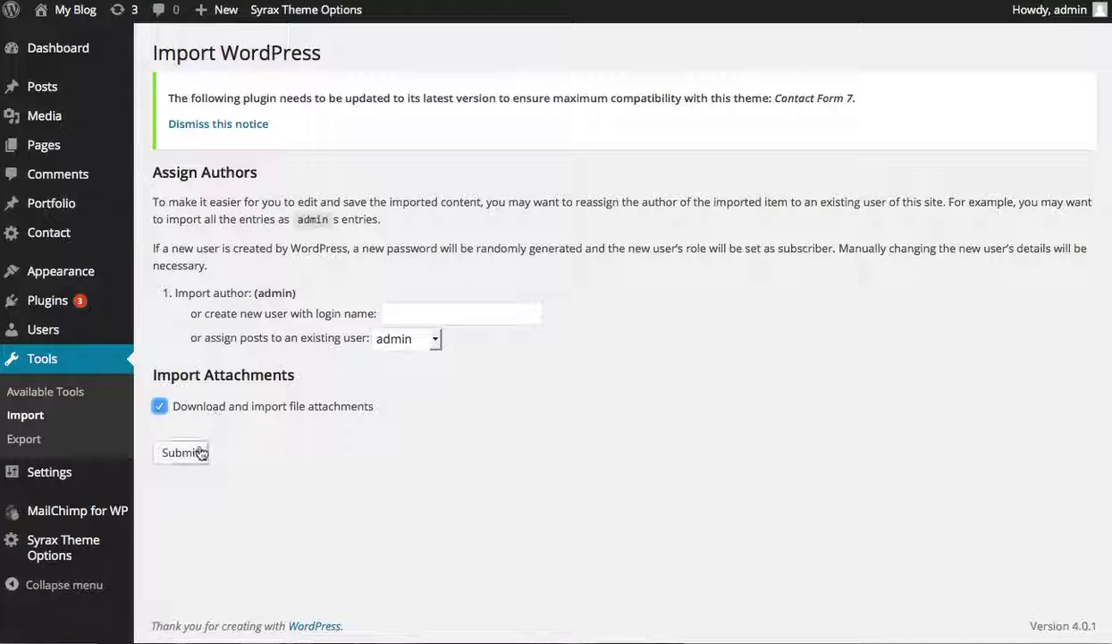
click(183, 458)
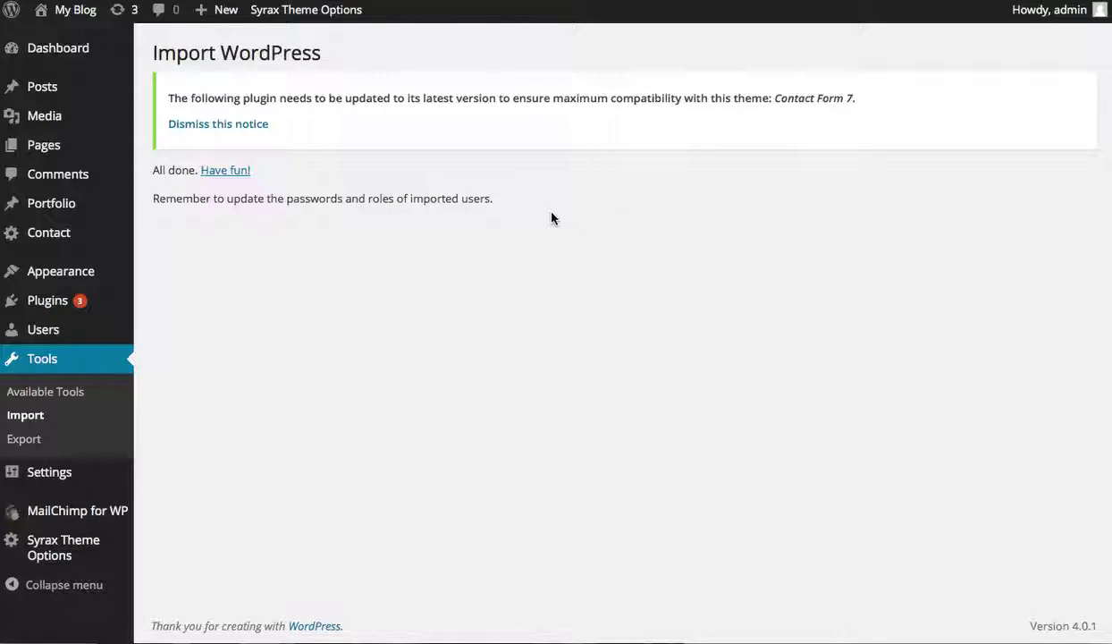
In the Reading settings, set a static front page to Home Page and the posts page to Blog, and save.
mouse_move(124, 474)
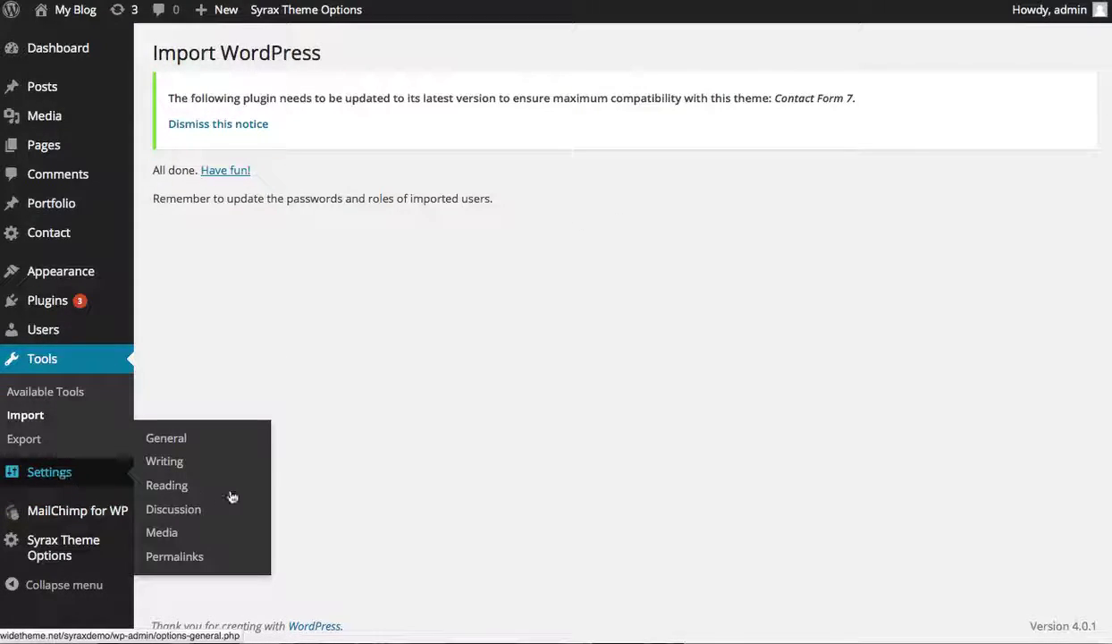
click(175, 495)
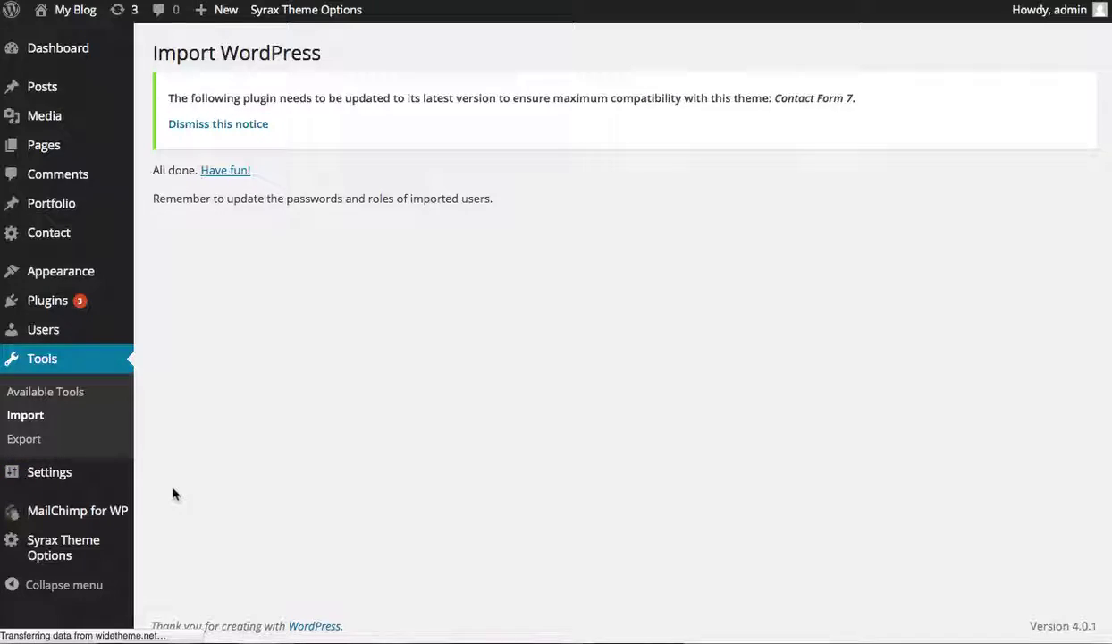
click(347, 220)
click(451, 265)
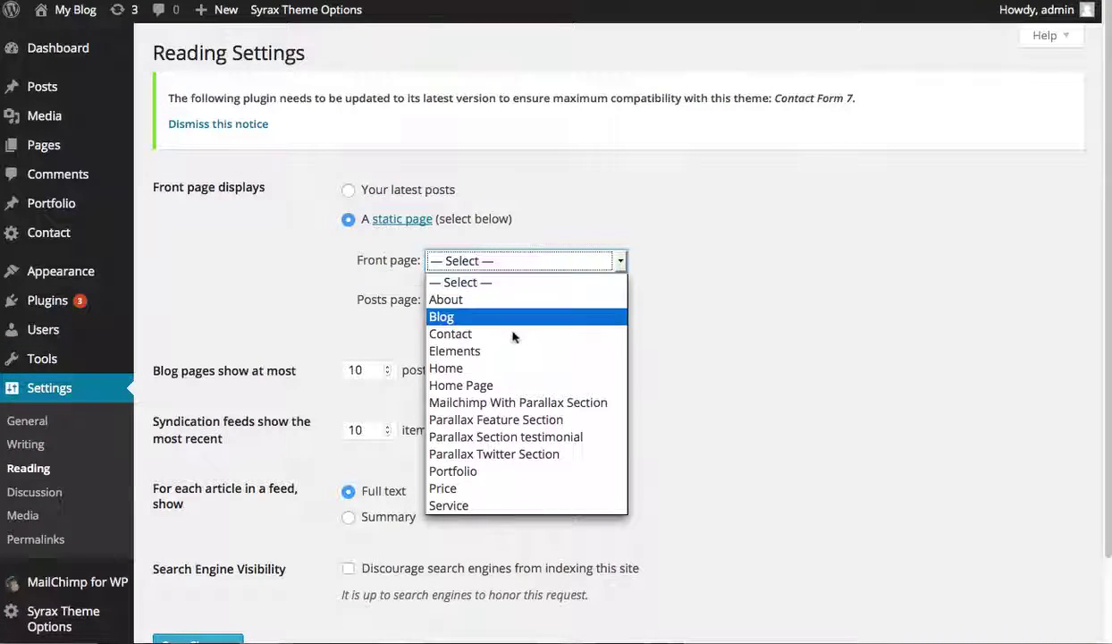
click(506, 384)
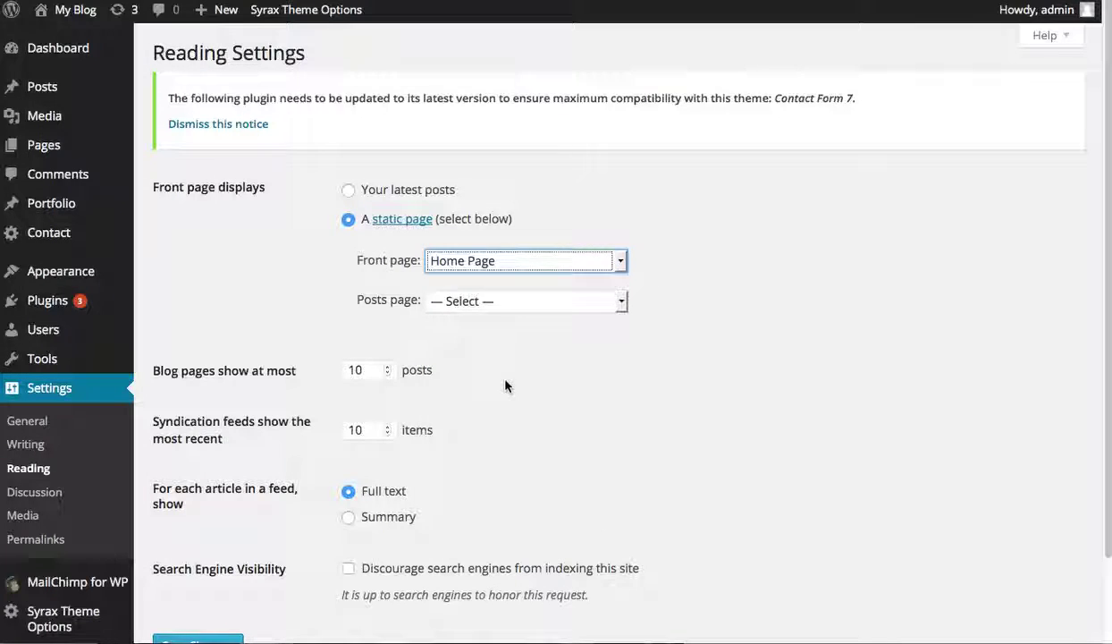
click(529, 304)
click(490, 358)
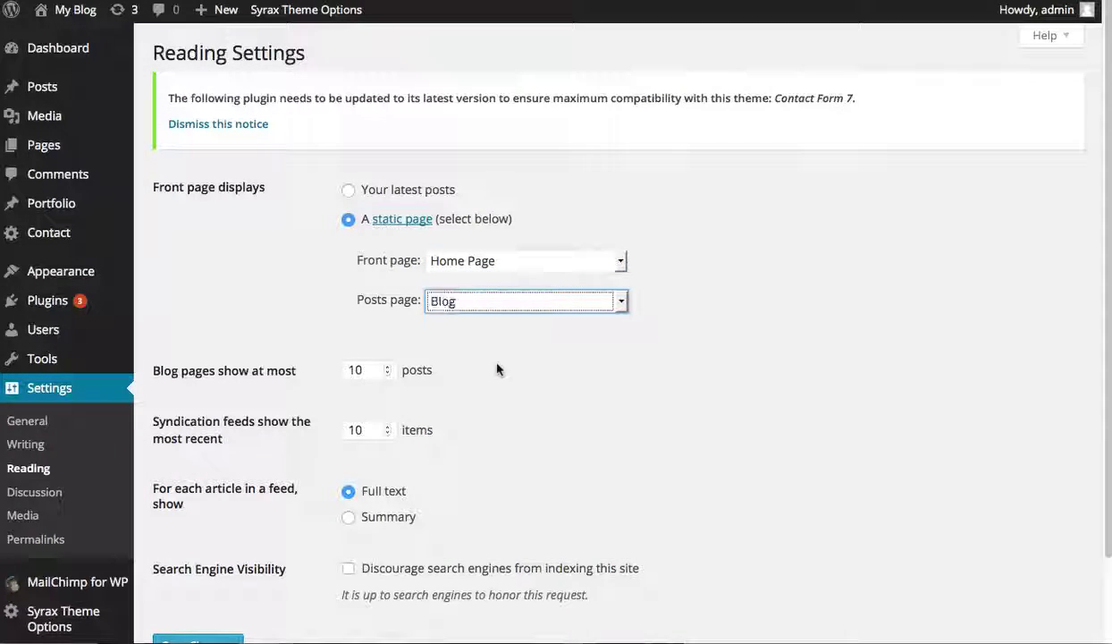
scroll(554, 422, down, 2)
click(220, 553)
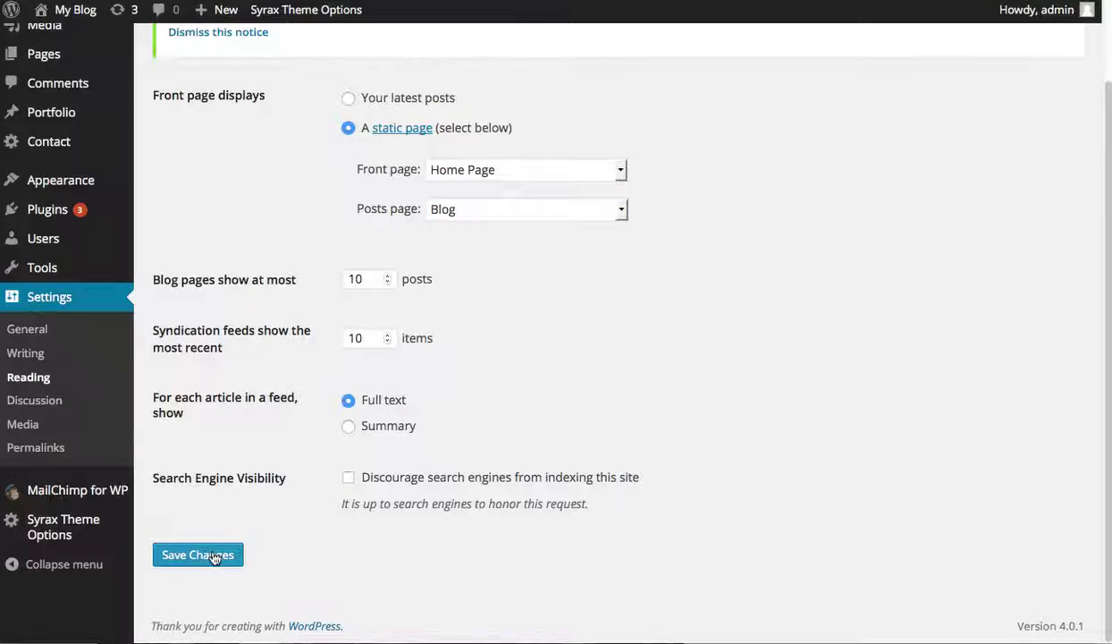
Switch to Finder, copy the full contents of redux_options_syrax_option_backup_24-11-2014.json in the Demo folder, and return to the browser.
key(super+Tab)
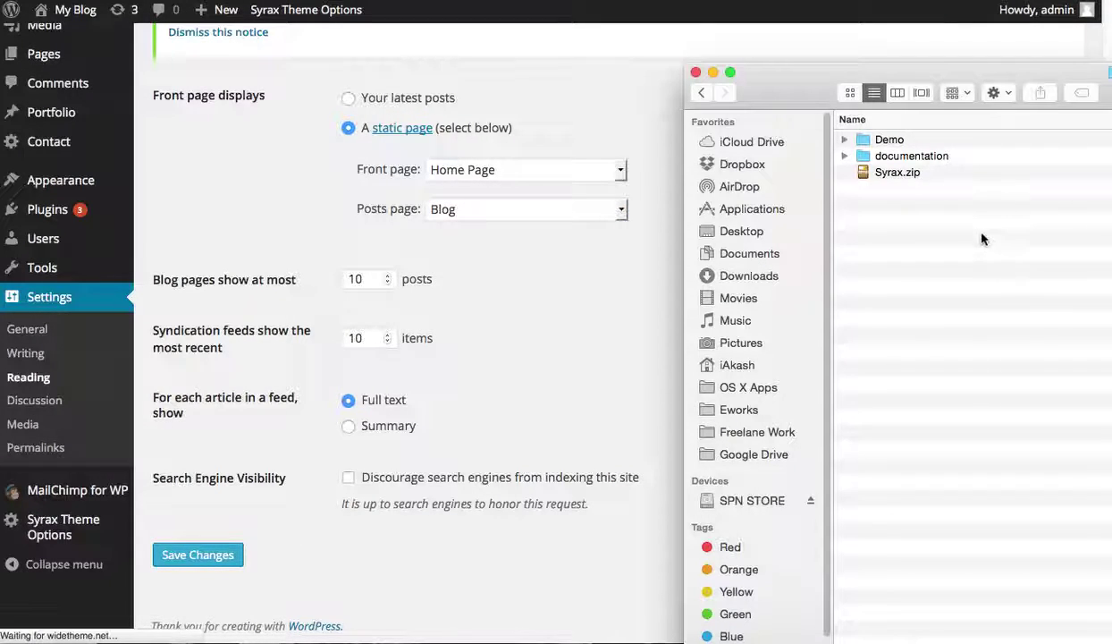
click(844, 140)
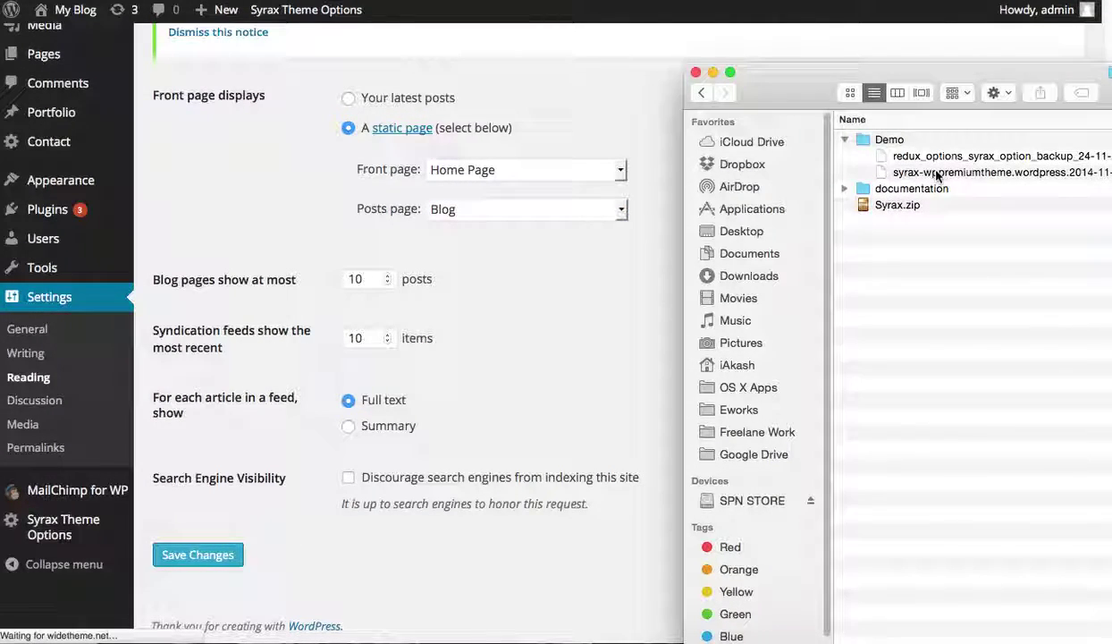
double_click(926, 156)
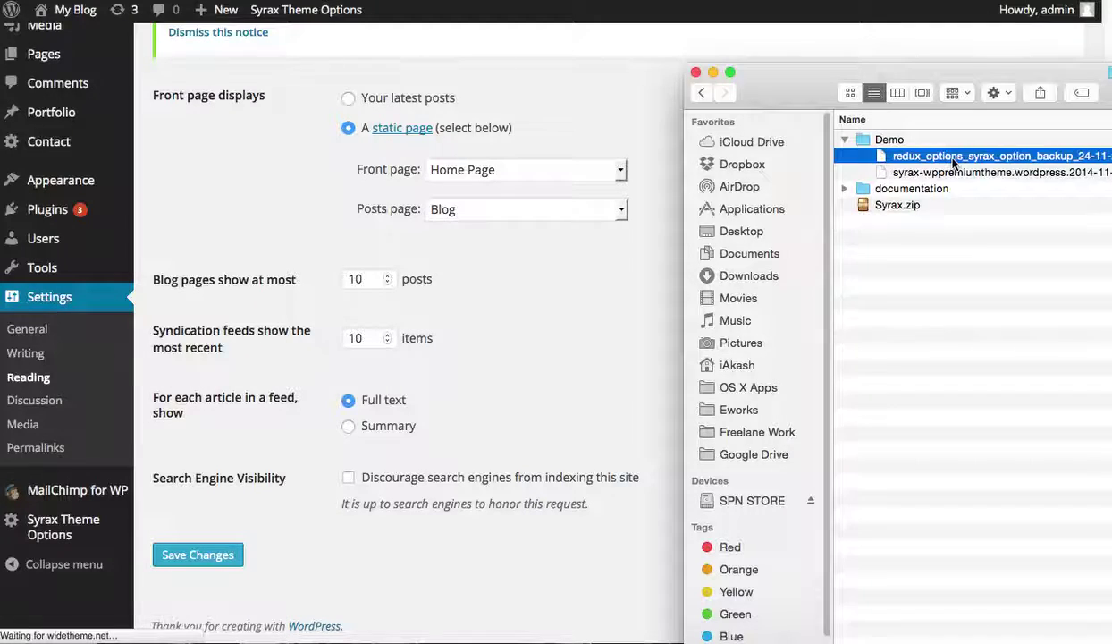
key(super+a)
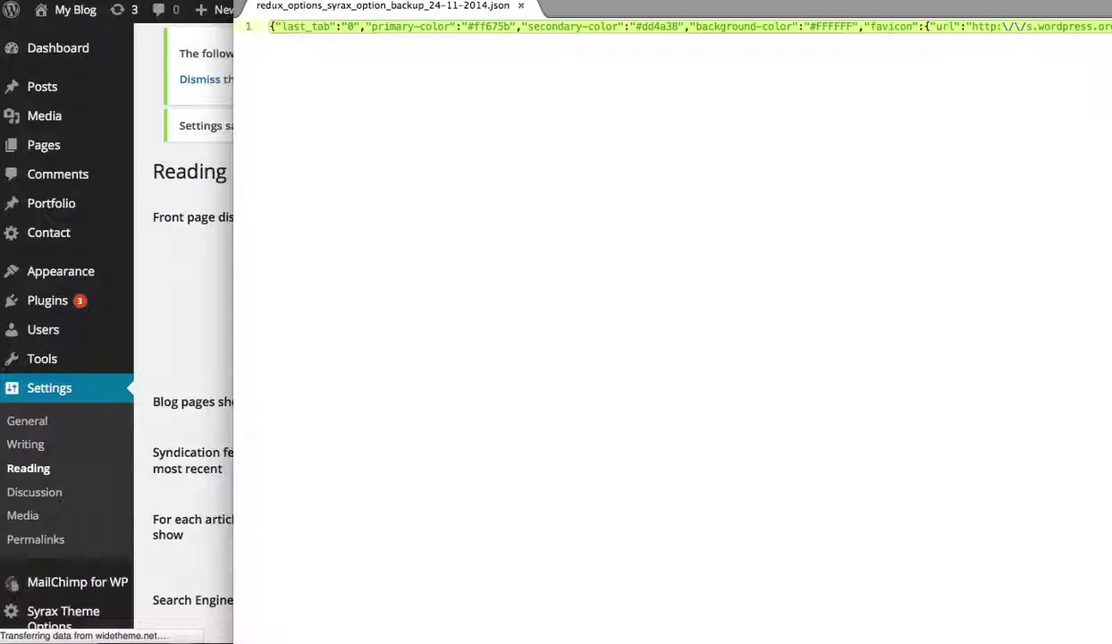
key(super+q)
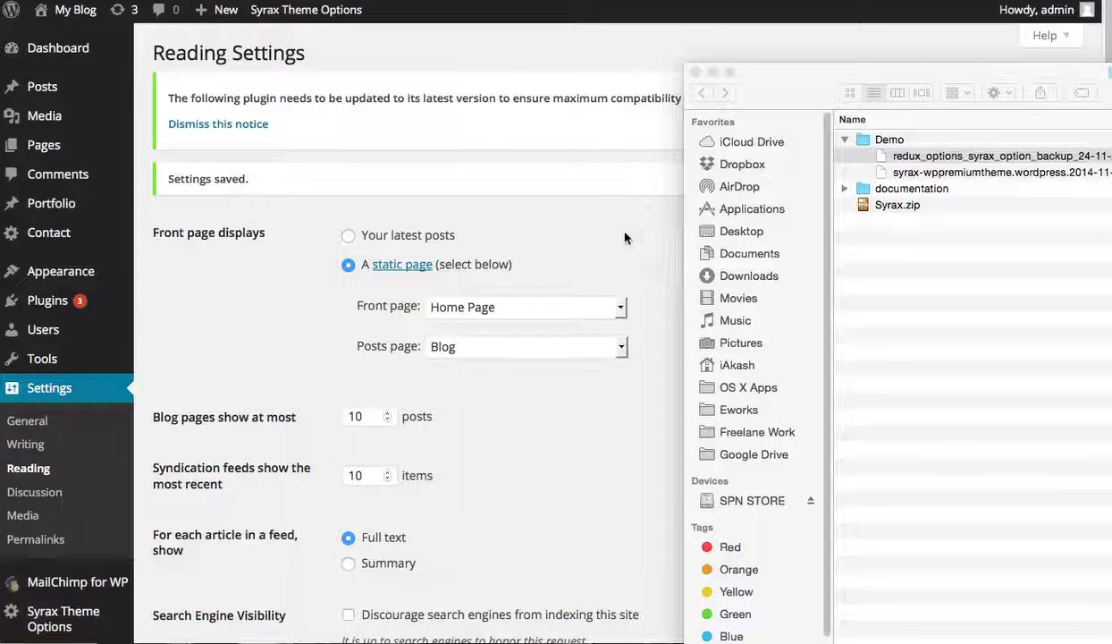
click(589, 205)
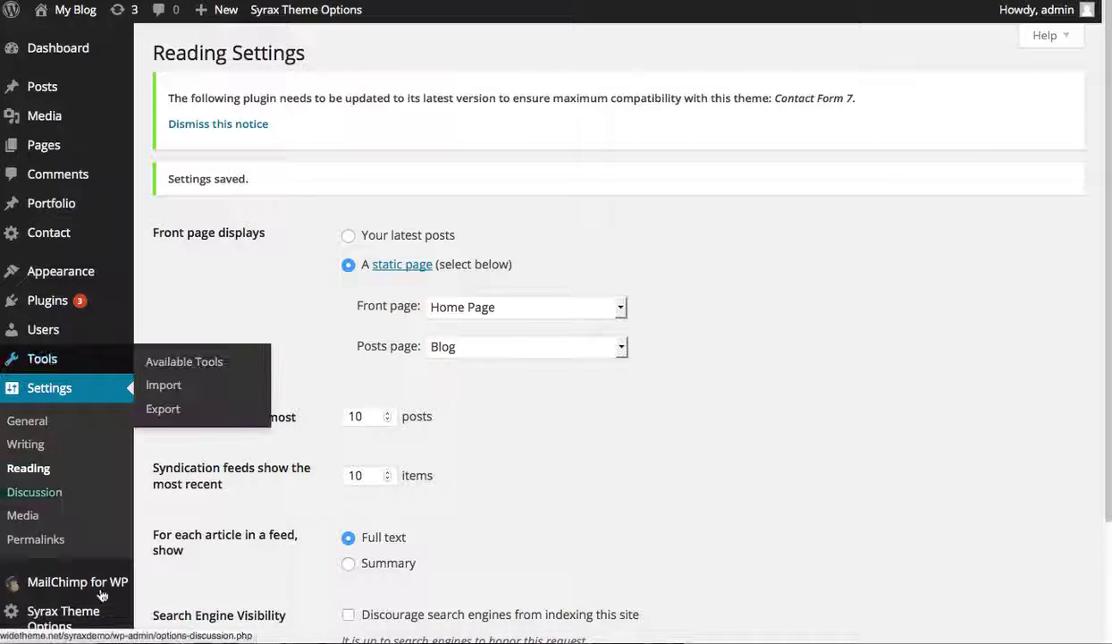
Open the Import / Export section of the Syrax theme options, declining usage tracking and dismissing the plugin update notice.
mouse_move(89, 601)
scroll(89, 601, down, 3)
mouse_move(93, 495)
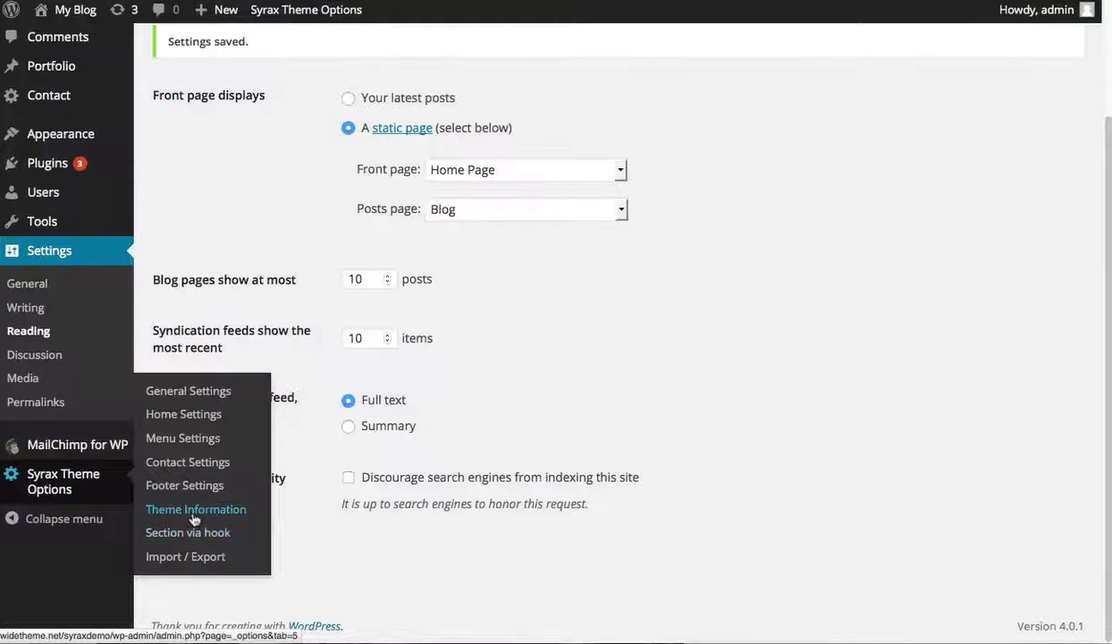
click(201, 559)
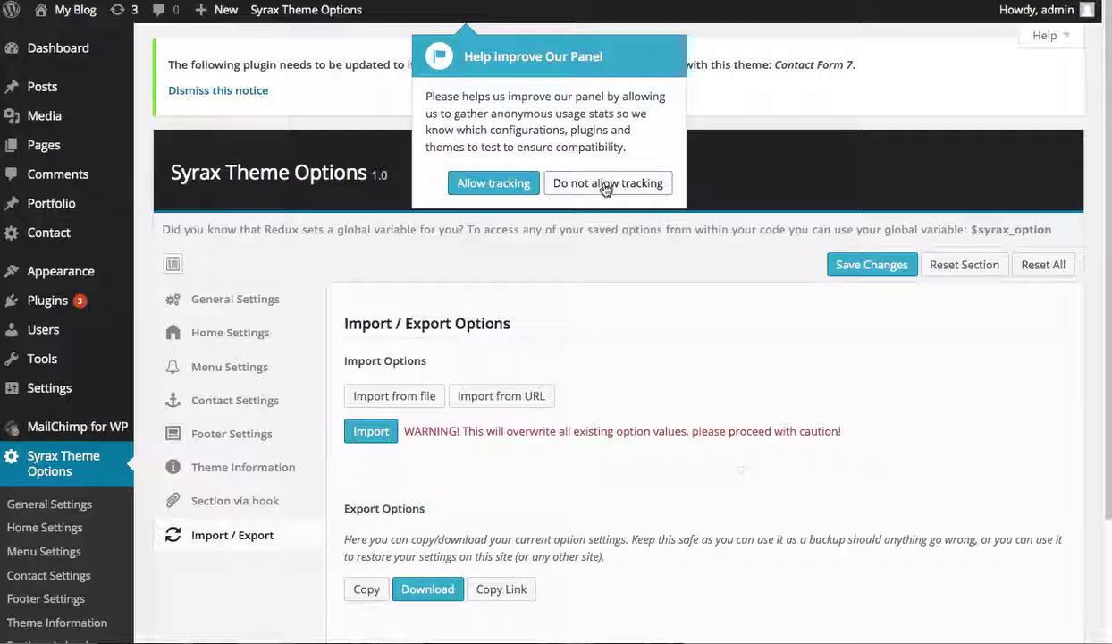
click(597, 184)
click(231, 93)
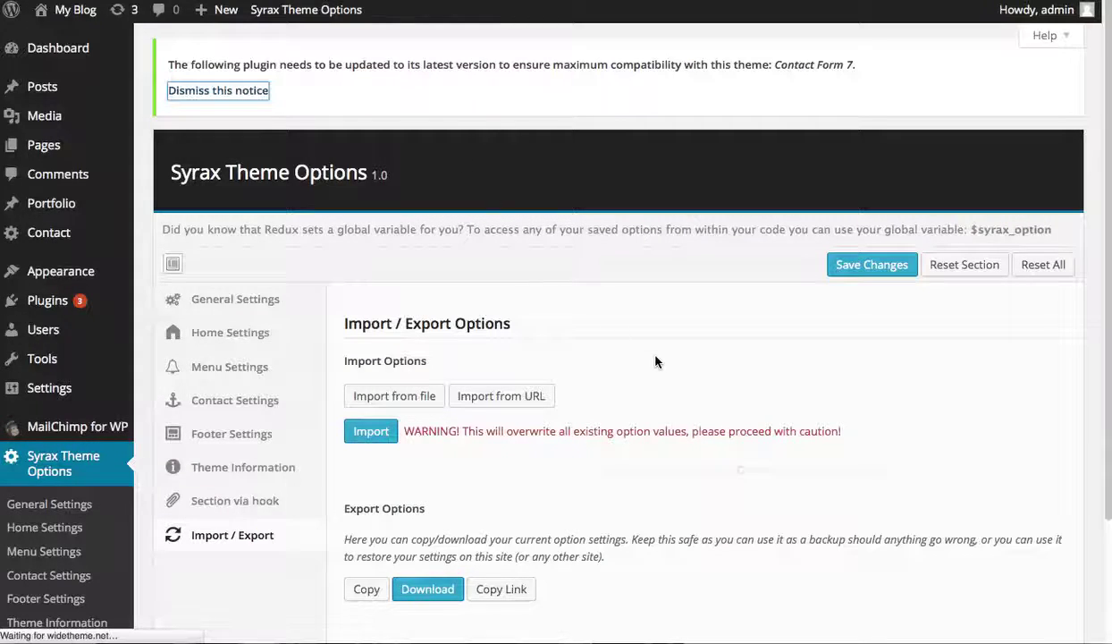
Paste the copied backup as file-import content in the theme options, declining usage tracking, import it and save the changes.
click(405, 404)
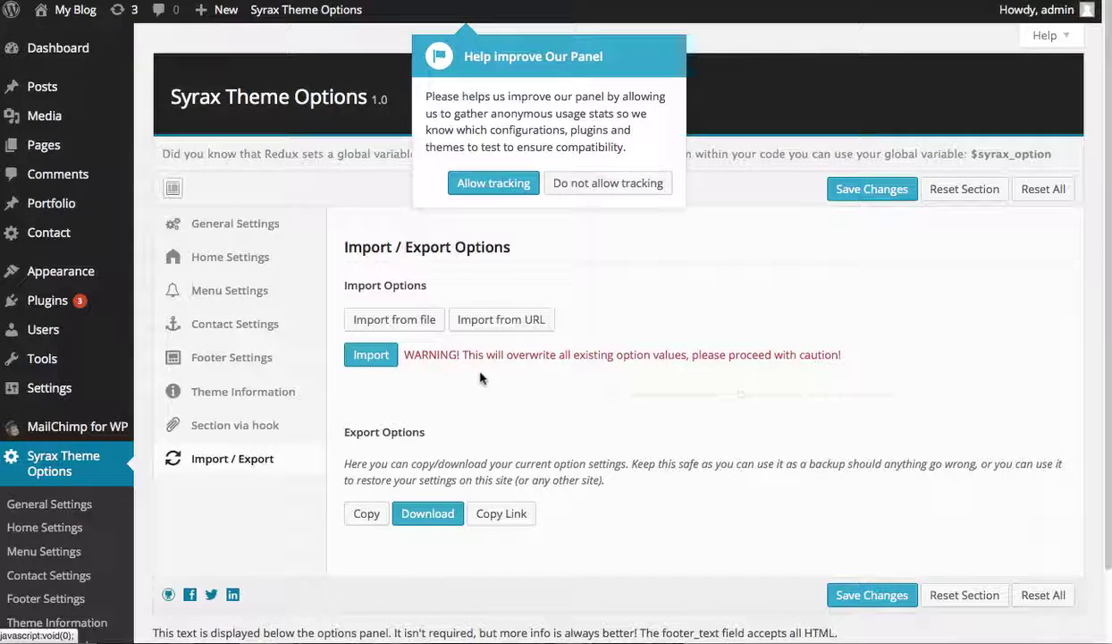
click(603, 183)
click(439, 324)
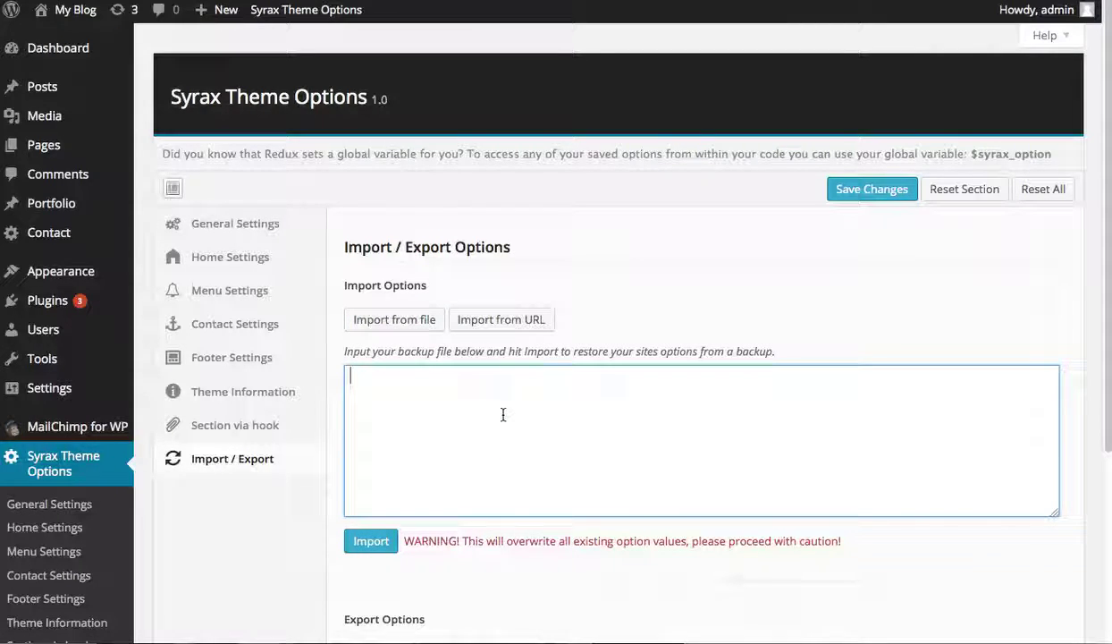
key(super+v)
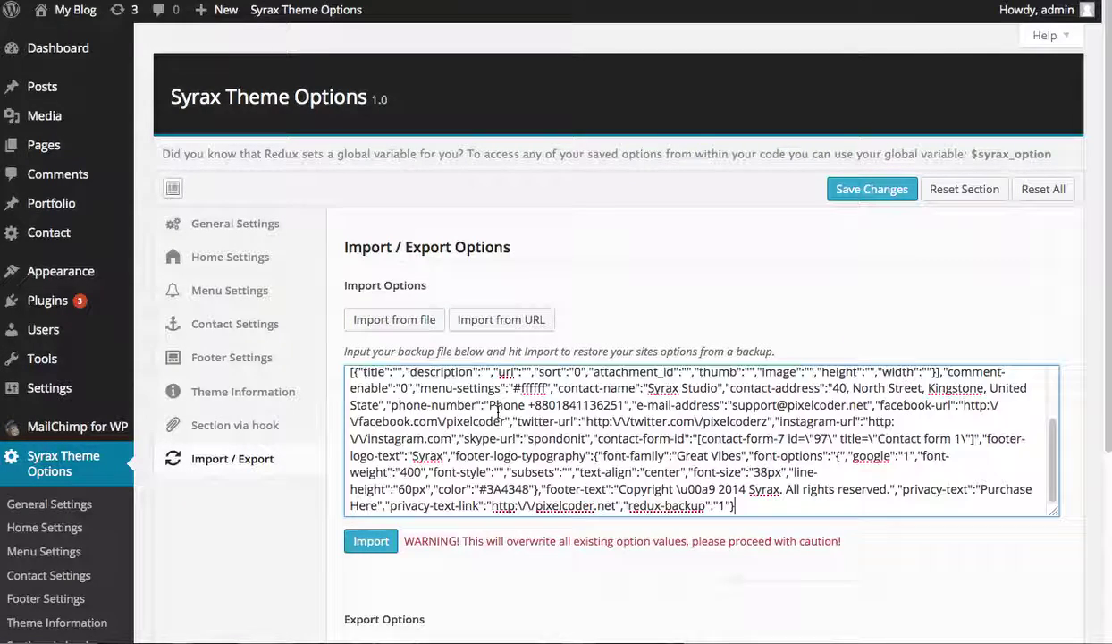
click(373, 545)
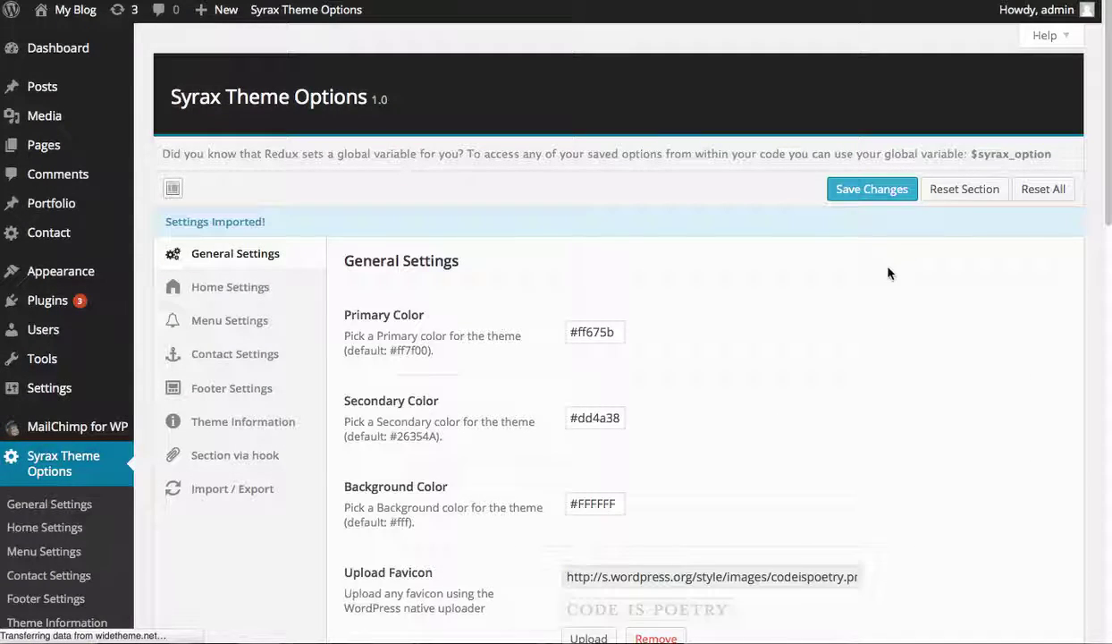
click(872, 189)
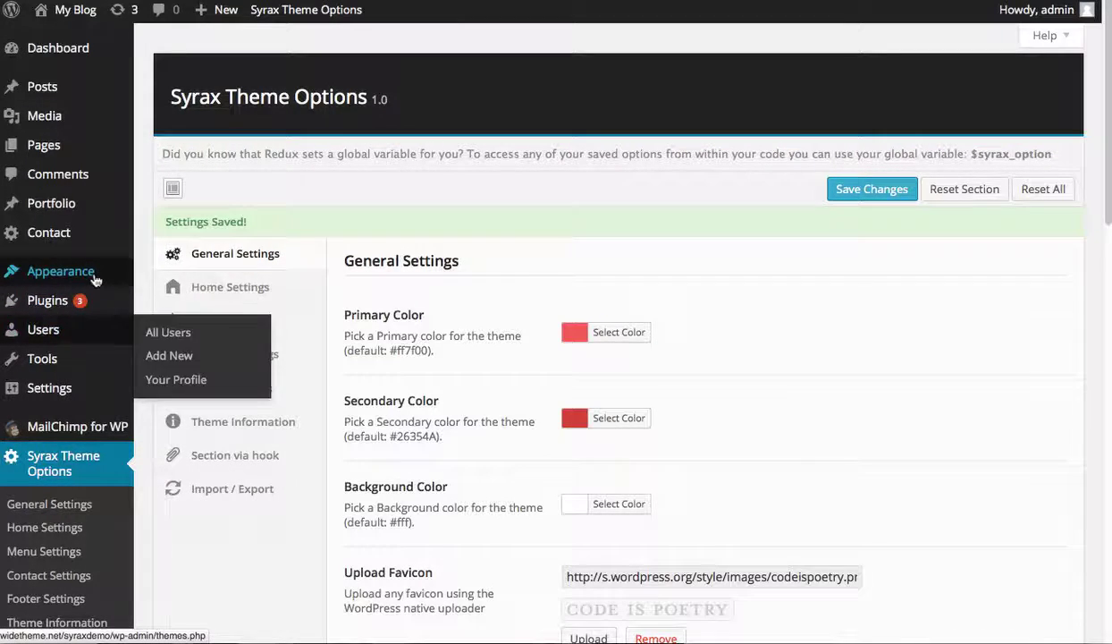
Assign Main_menu to the Header Menu theme location and save the menu locations.
mouse_move(90, 271)
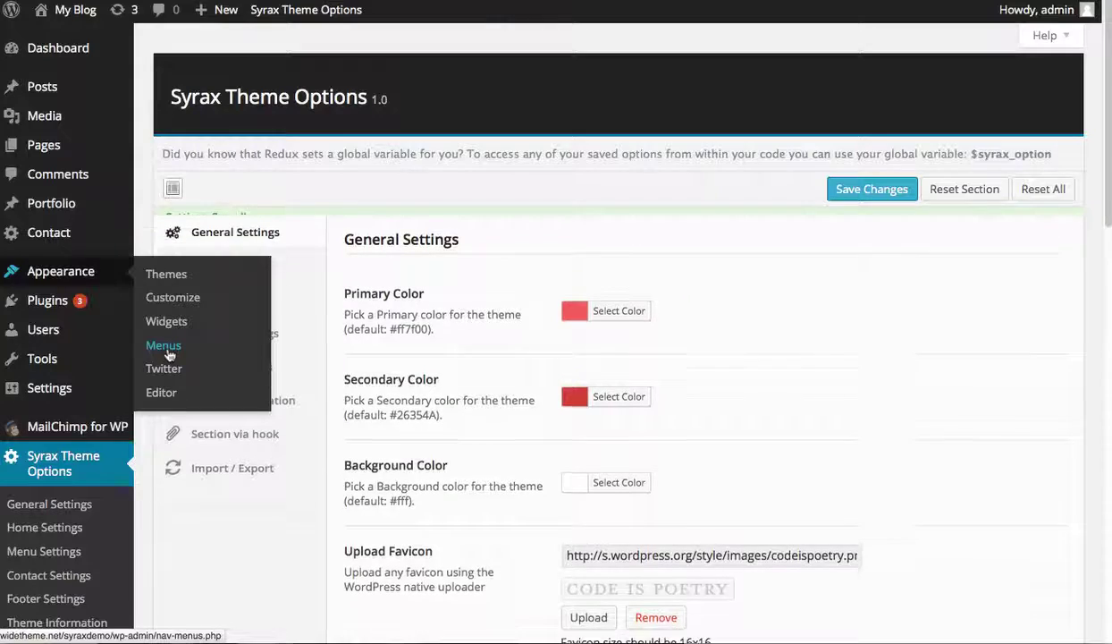
click(168, 354)
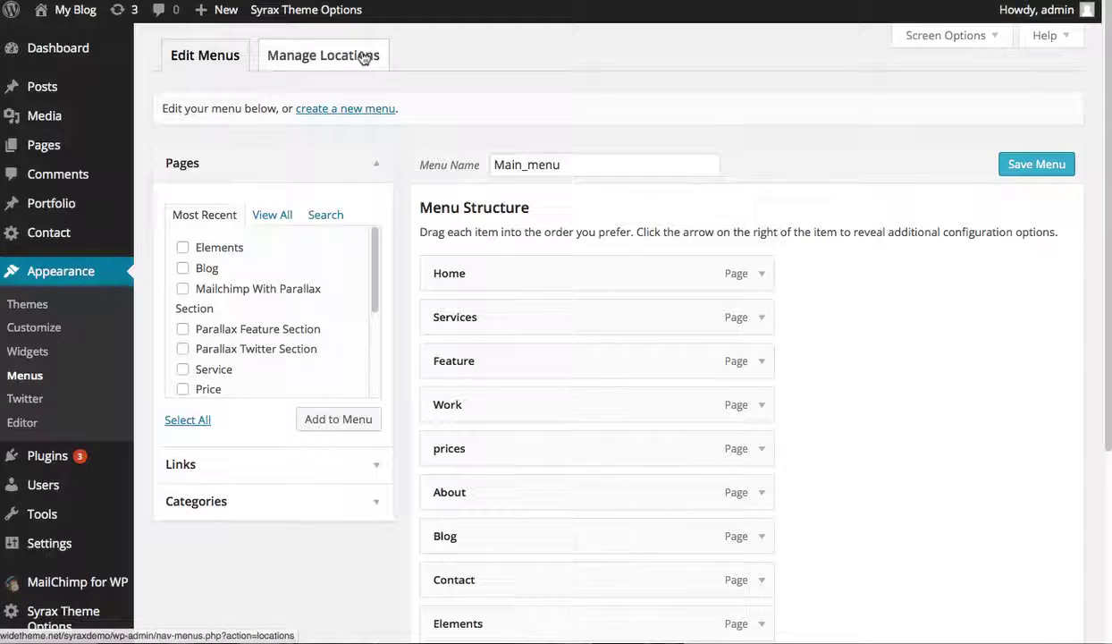
click(363, 57)
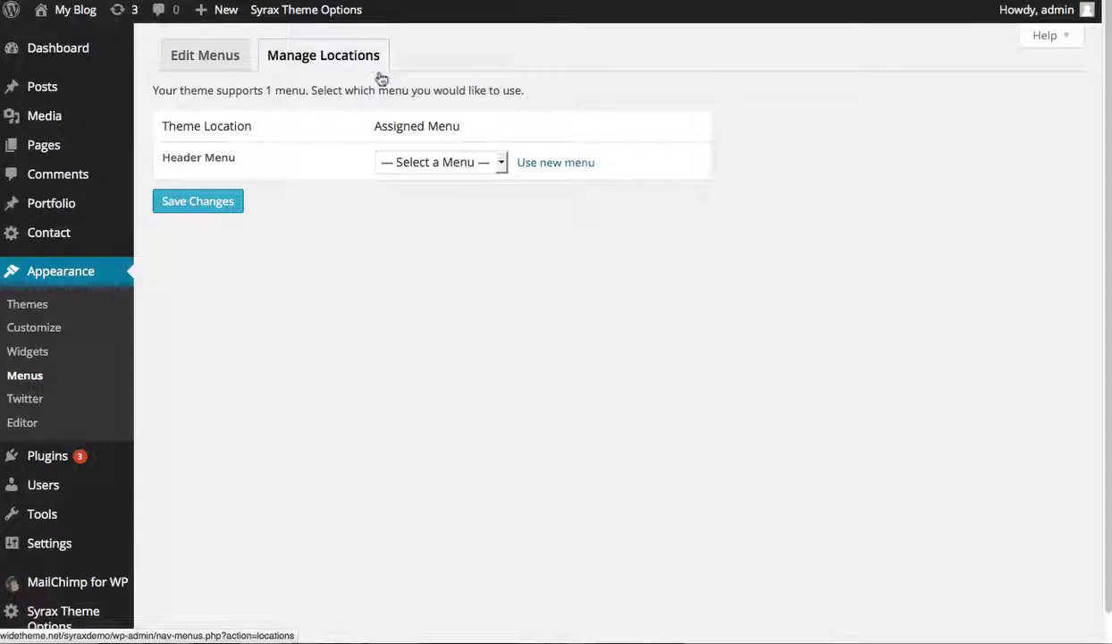
click(447, 163)
click(440, 203)
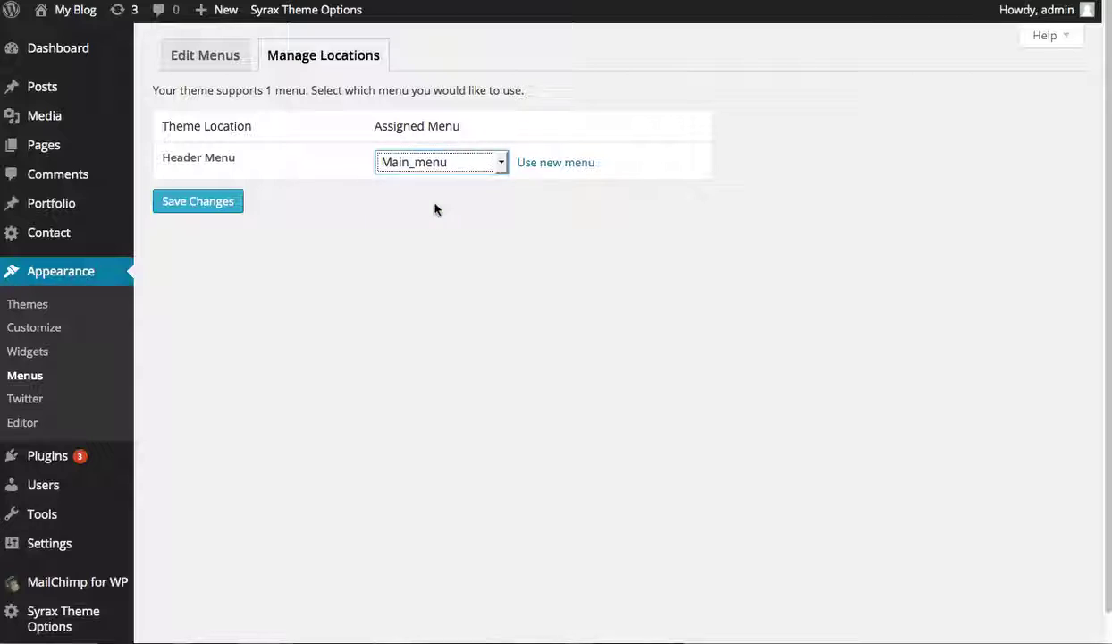
click(209, 203)
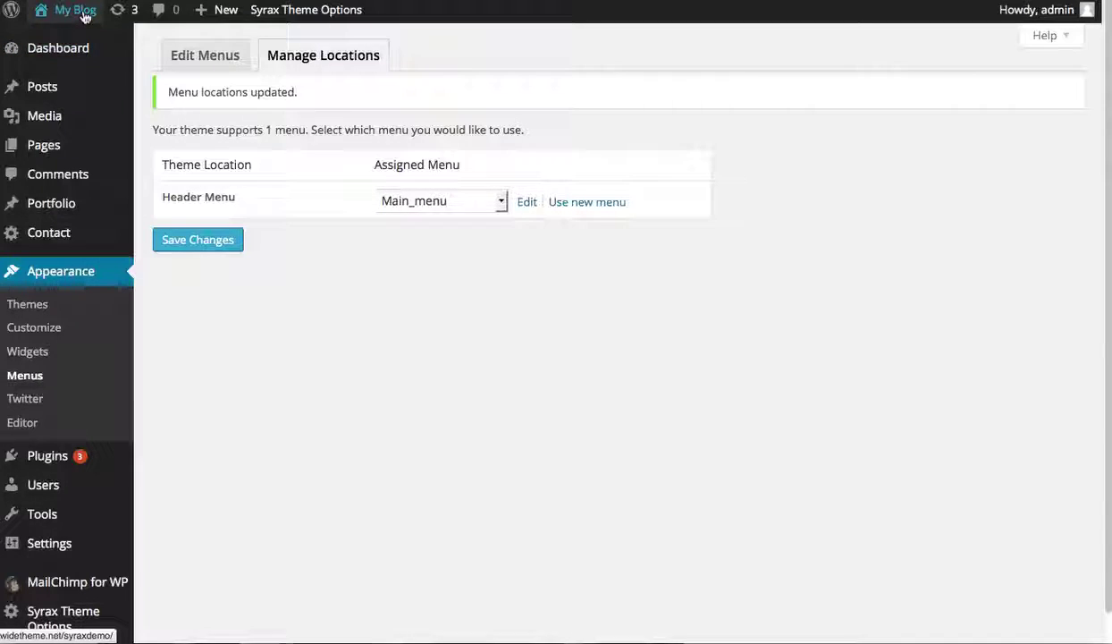
mouse_move(71, 11)
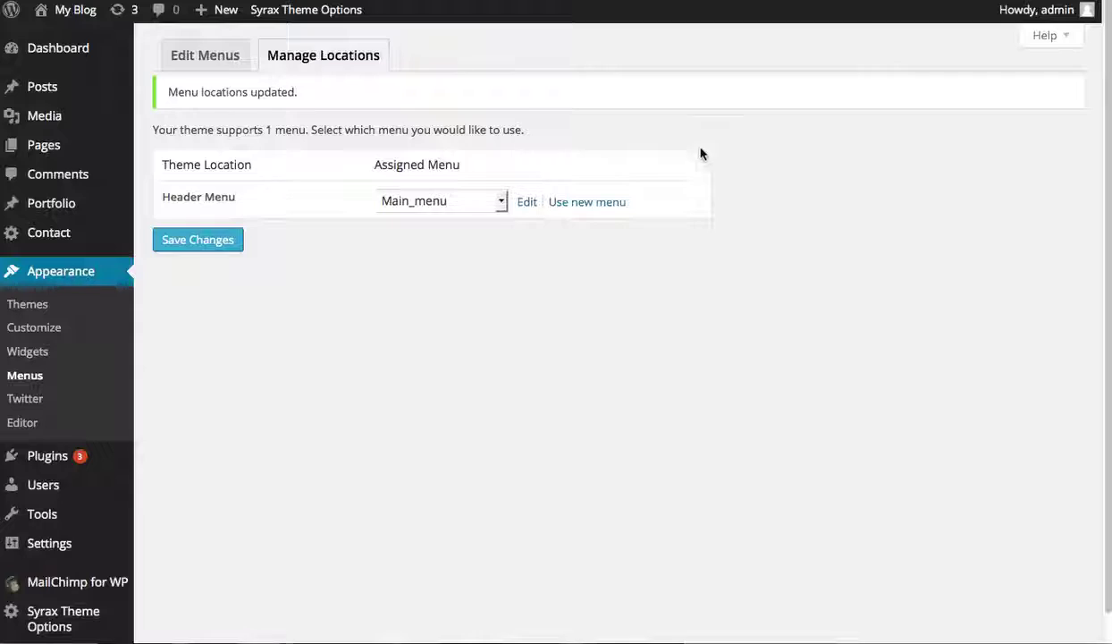
Examine the featured image and advanced upload image of the portfolio item Portfolio Title 1, and the live site's Work section.
mouse_move(46, 208)
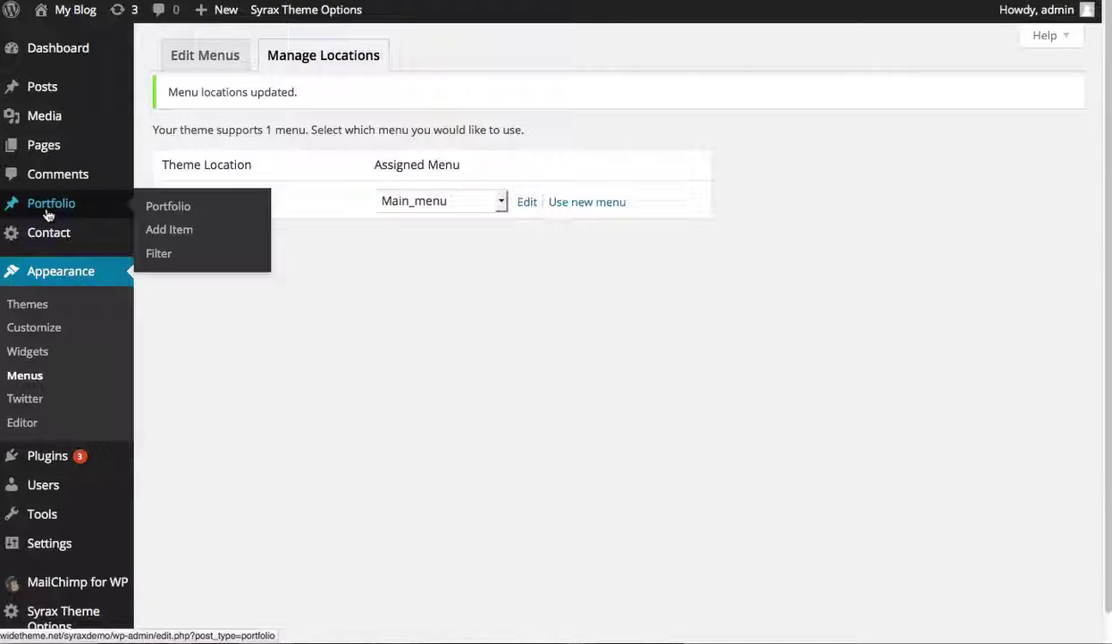
click(190, 208)
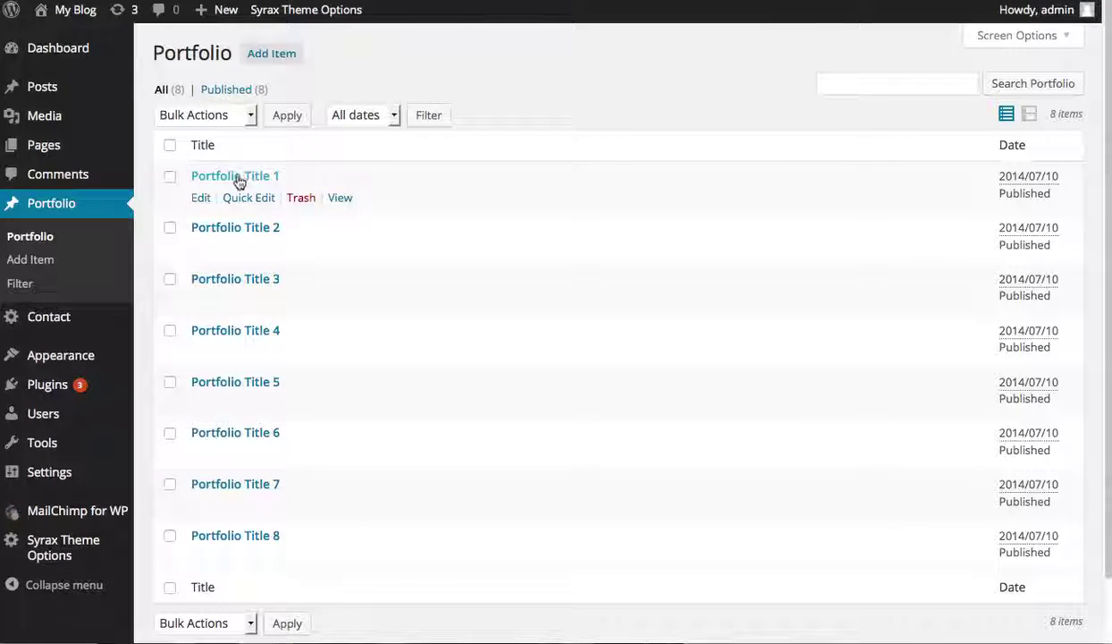
click(239, 177)
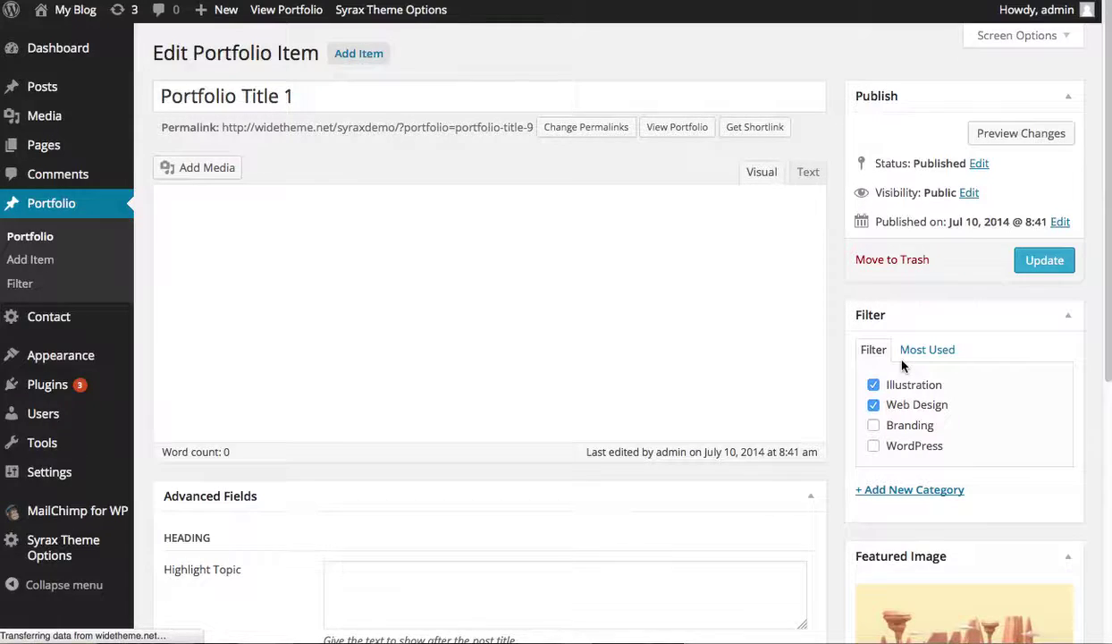
scroll(902, 363, down, 5)
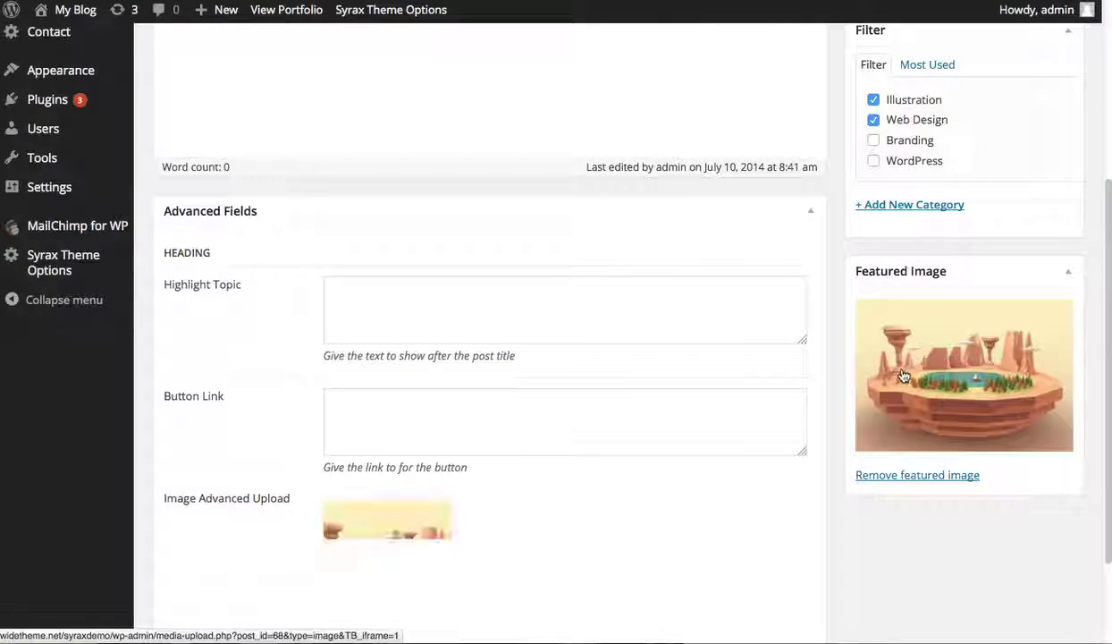
scroll(905, 365, down, 2)
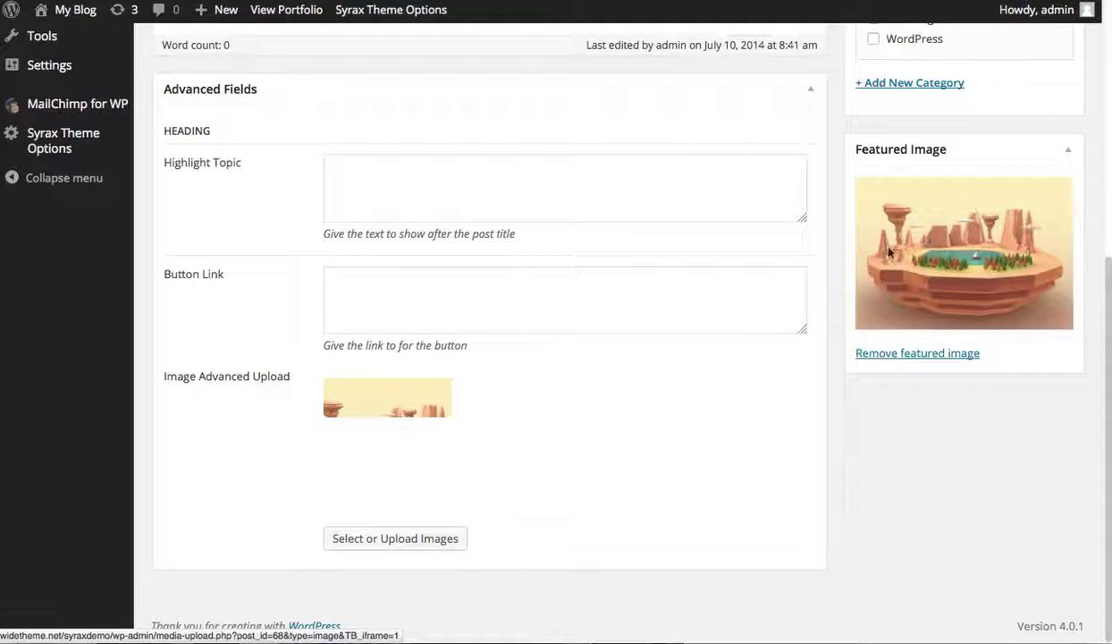
mouse_move(396, 442)
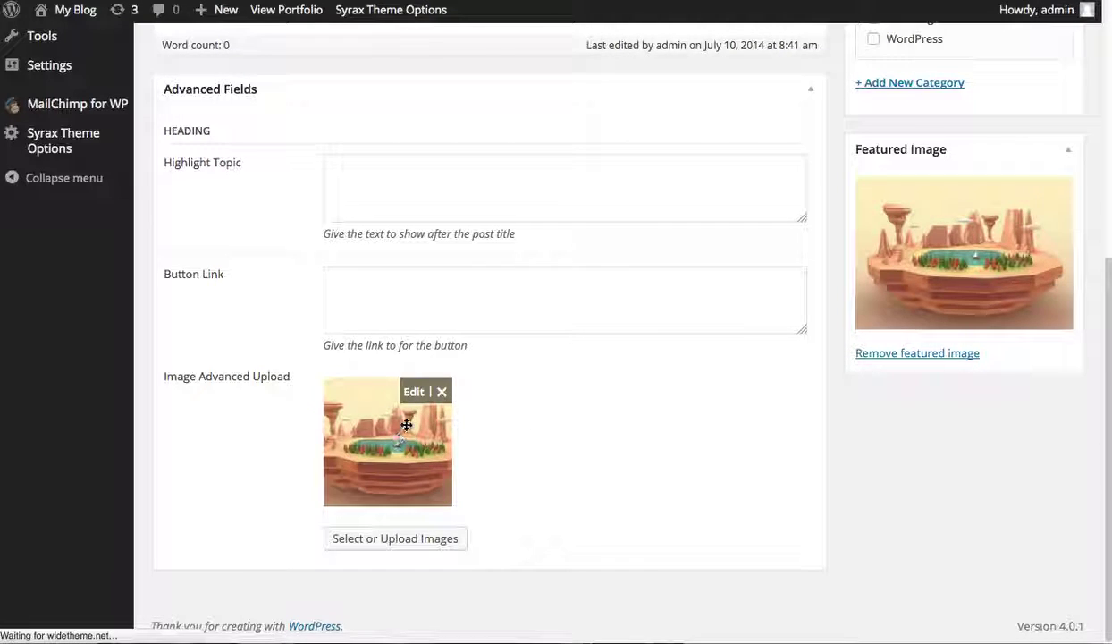
scroll(678, 488, up, 4)
scroll(678, 488, up, 3)
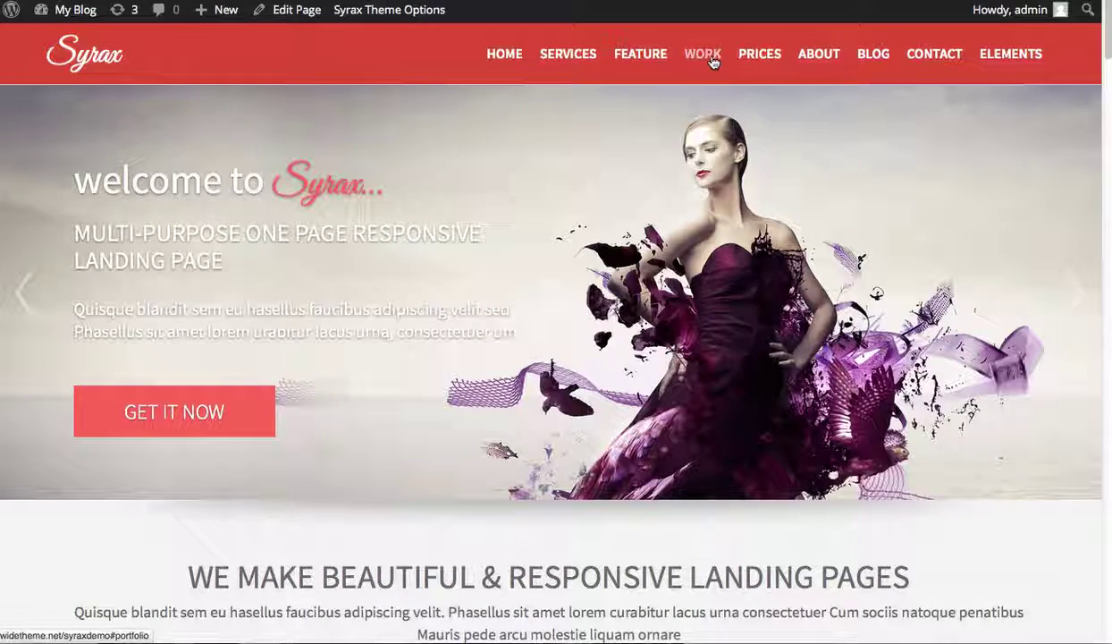
click(710, 54)
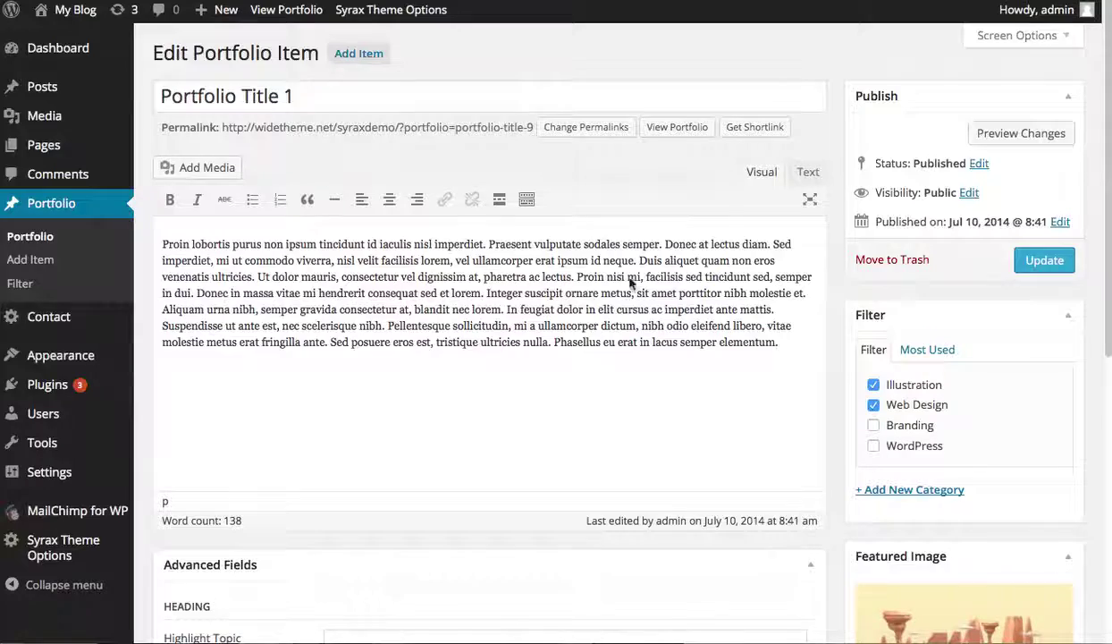
Replace the Image Advanced Upload picture of Portfolio Title 1 with the green bicycle image from the media library and update the item.
scroll(474, 449, down, 5)
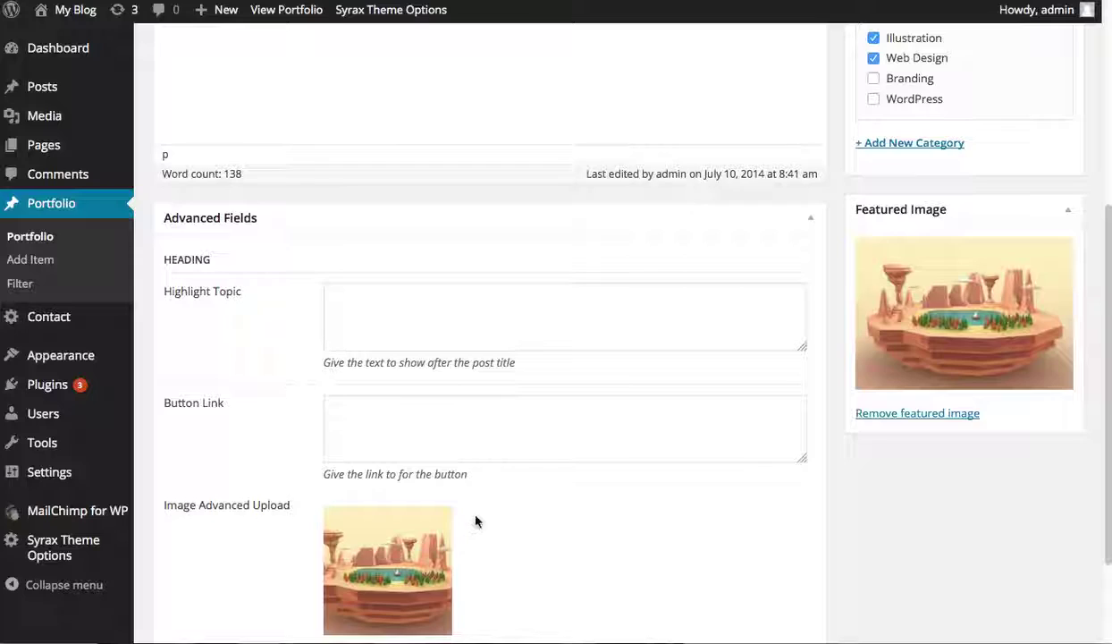
scroll(474, 521, down, 3)
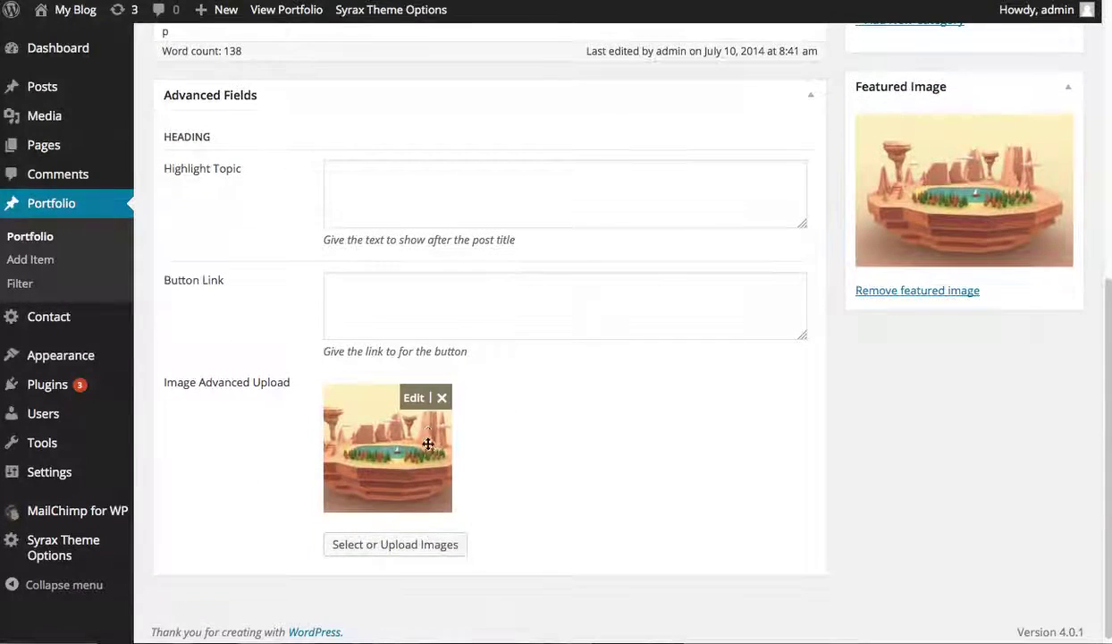
click(442, 399)
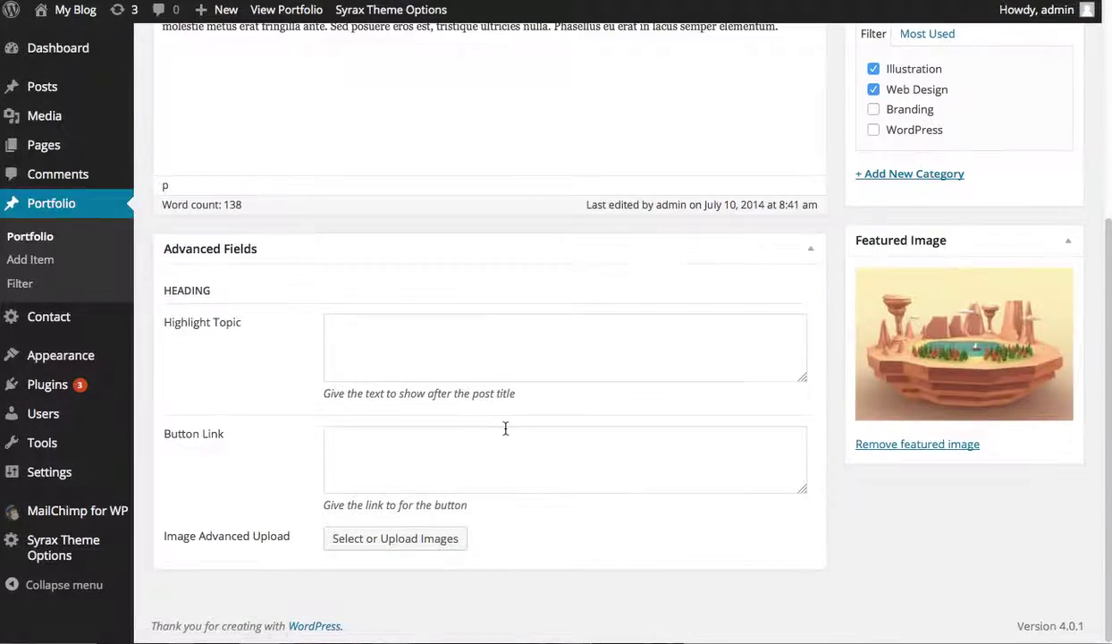
click(419, 541)
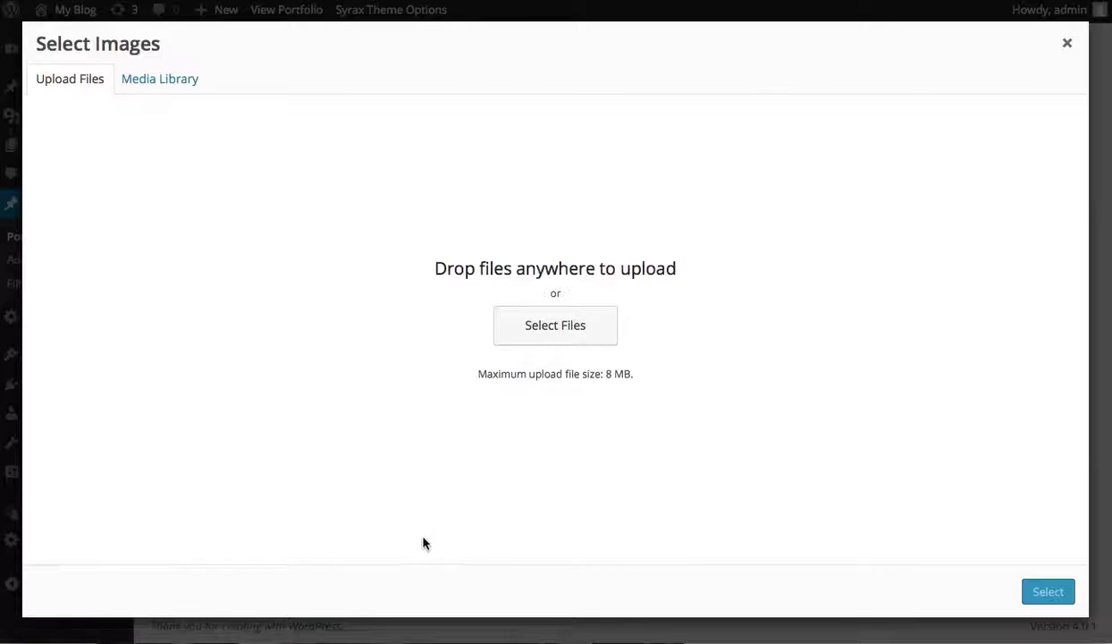
click(170, 82)
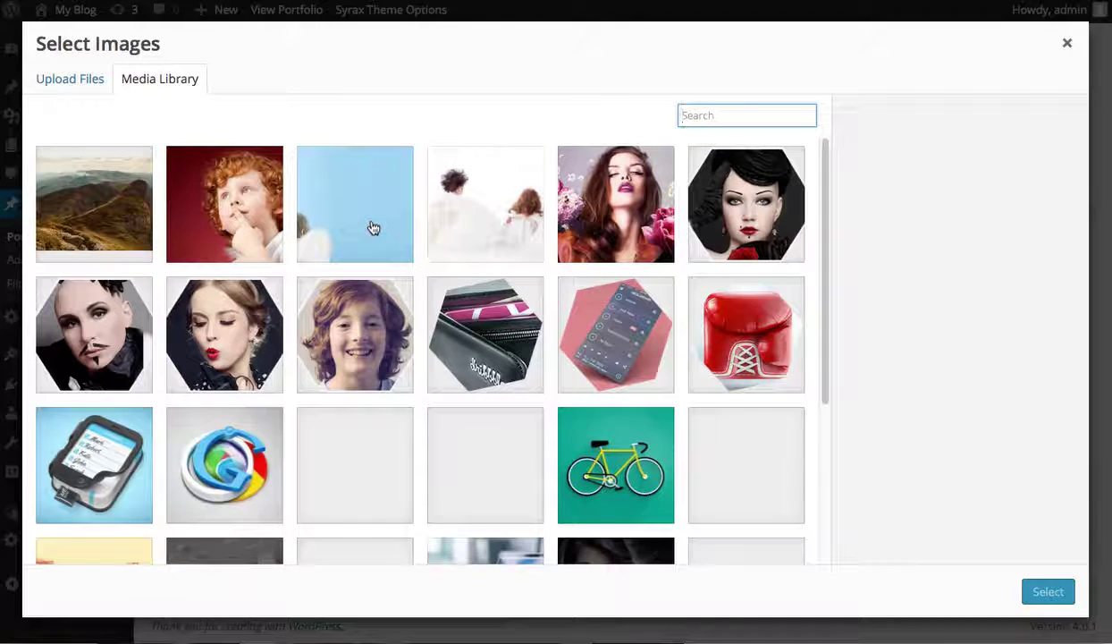
click(630, 472)
click(1041, 591)
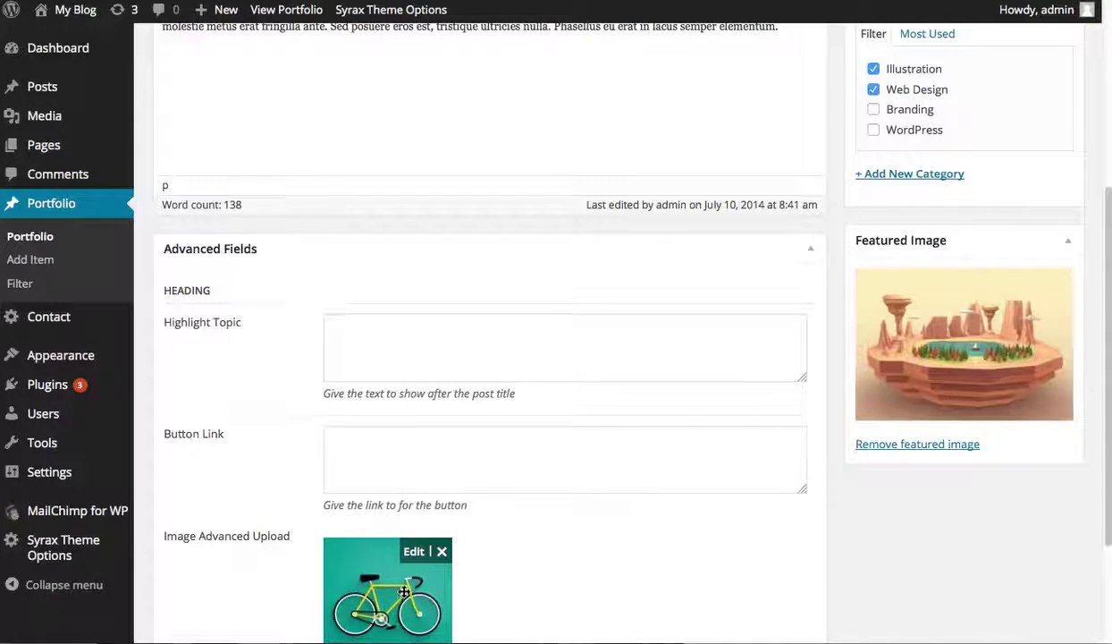
scroll(795, 537, up, 5)
click(1053, 259)
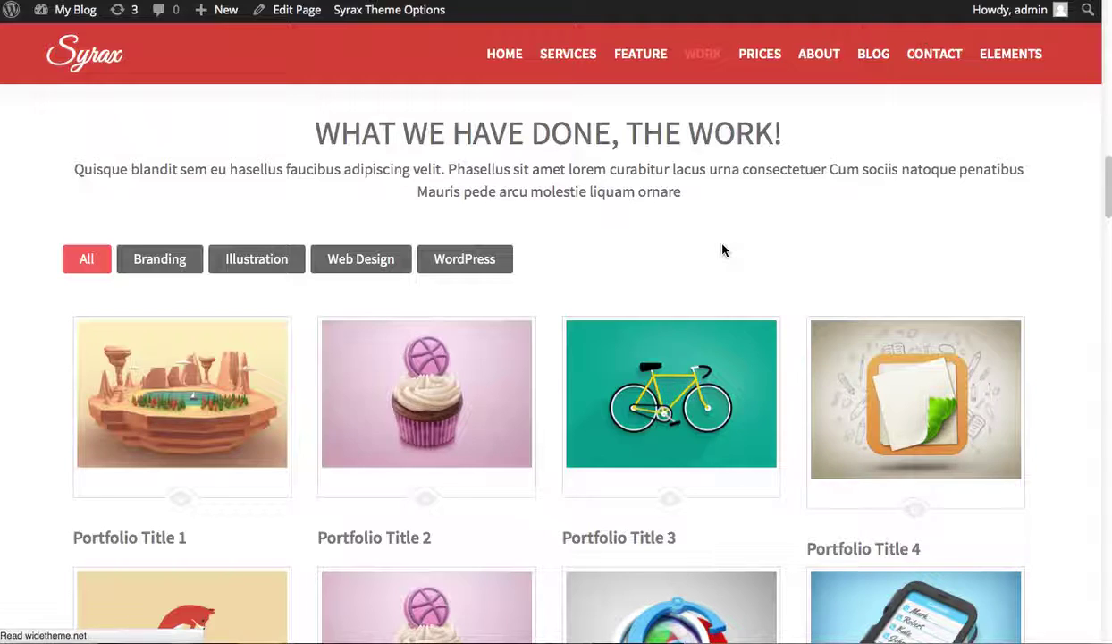
View the expanded details of Portfolio Title 1 in the live site's Work section, and close them.
scroll(722, 249, up, 5)
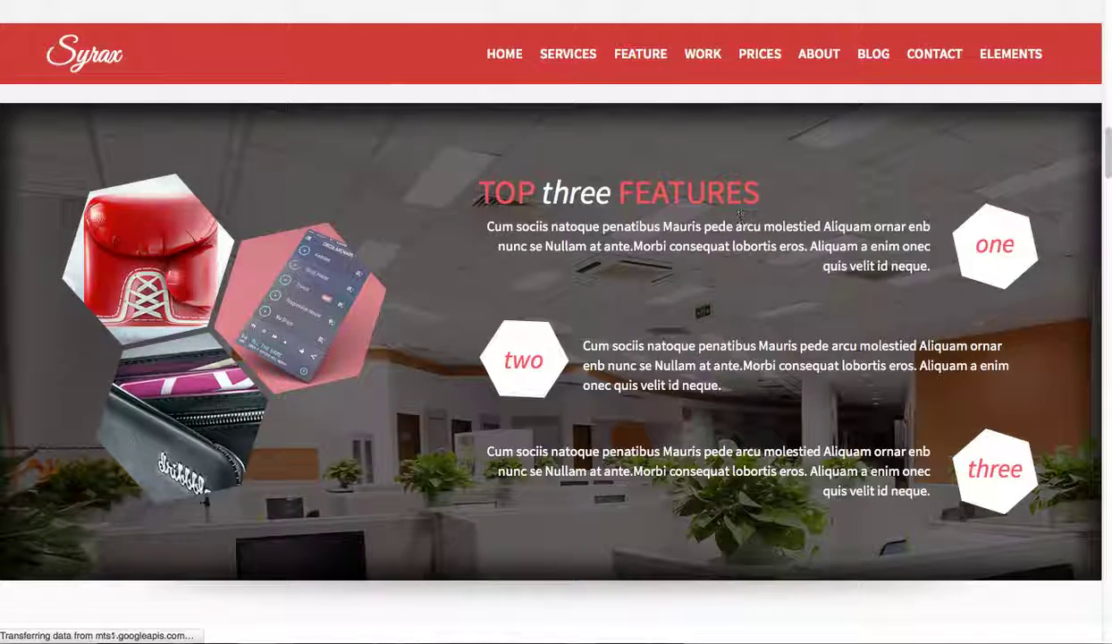
click(706, 55)
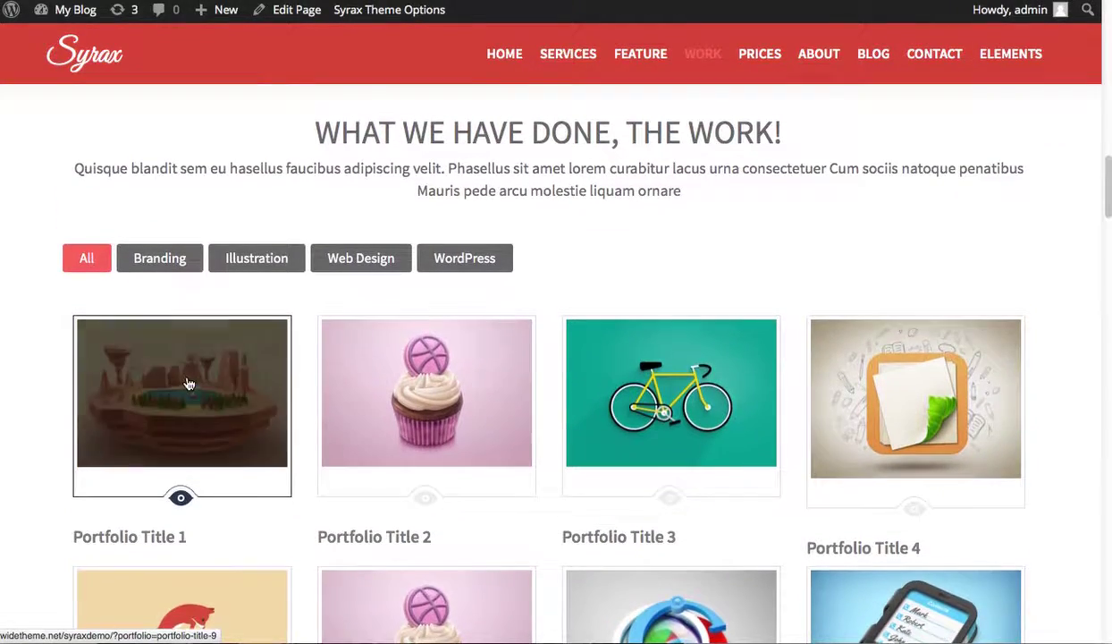
scroll(181, 390, down, 5)
scroll(182, 390, down, 5)
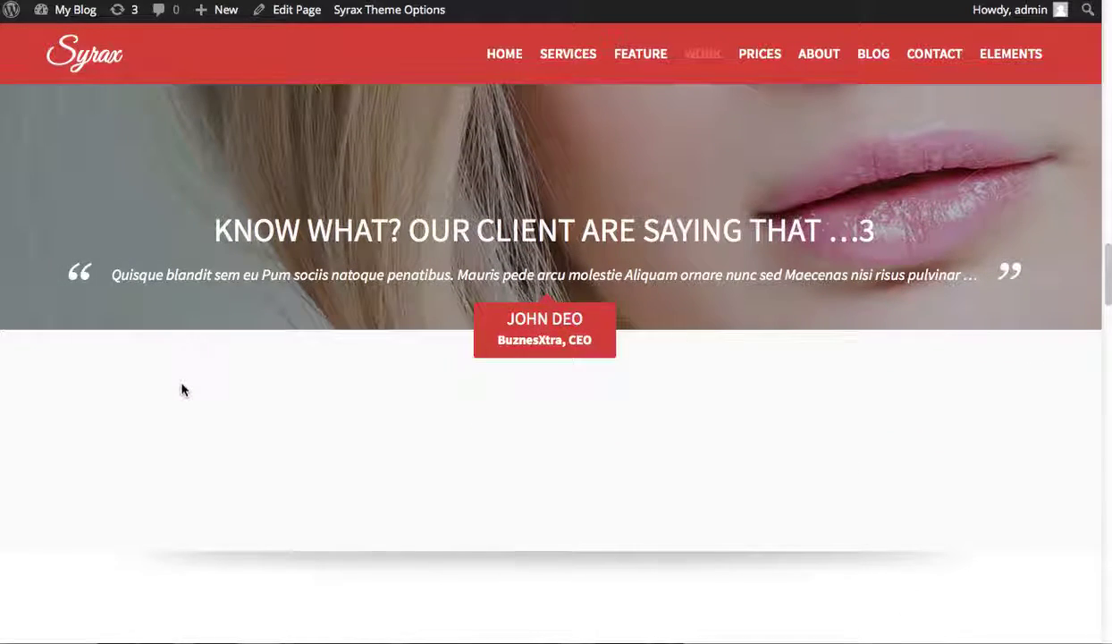
scroll(182, 389, up, 5)
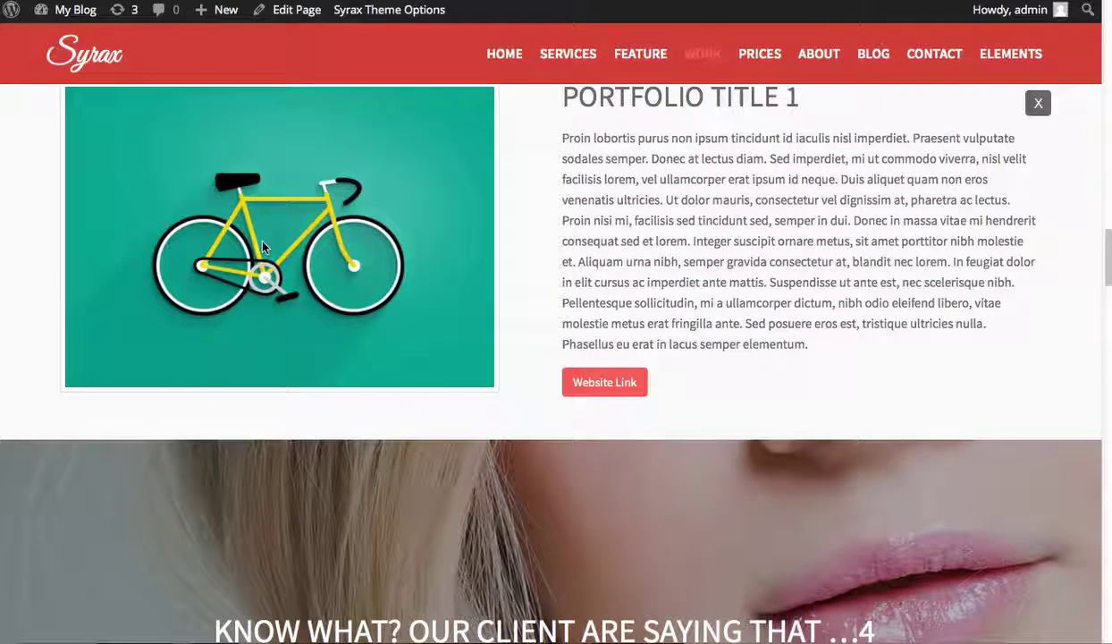
click(1038, 104)
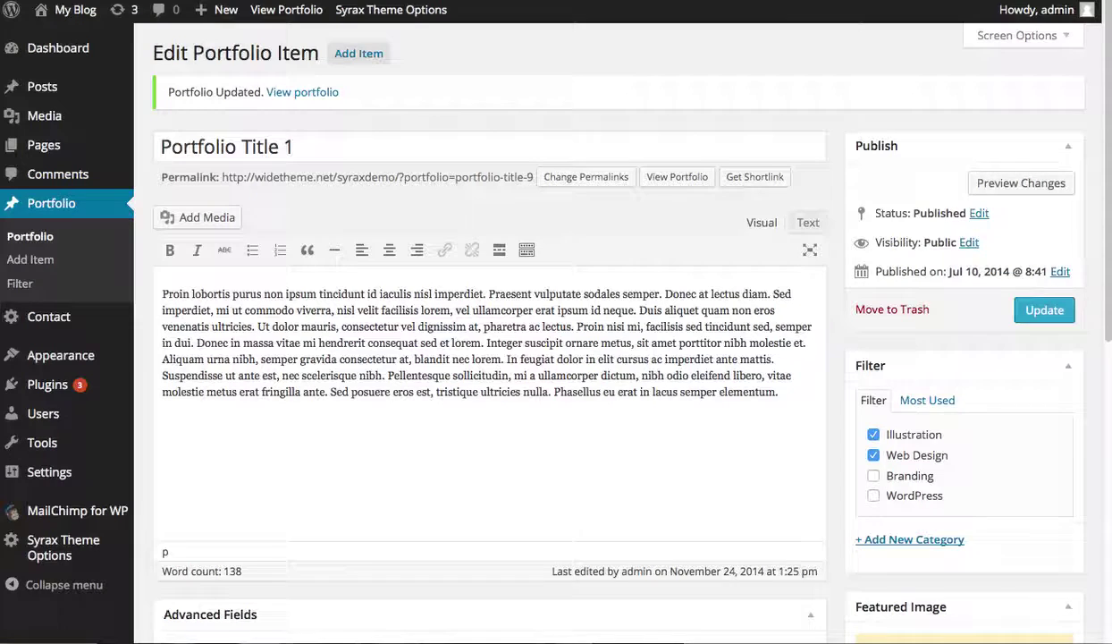
Replace the Image Advanced Upload picture of Portfolio Title 1 with p1.jpg from the media library and update the item.
scroll(903, 472, down, 5)
scroll(514, 485, down, 1)
mouse_move(420, 429)
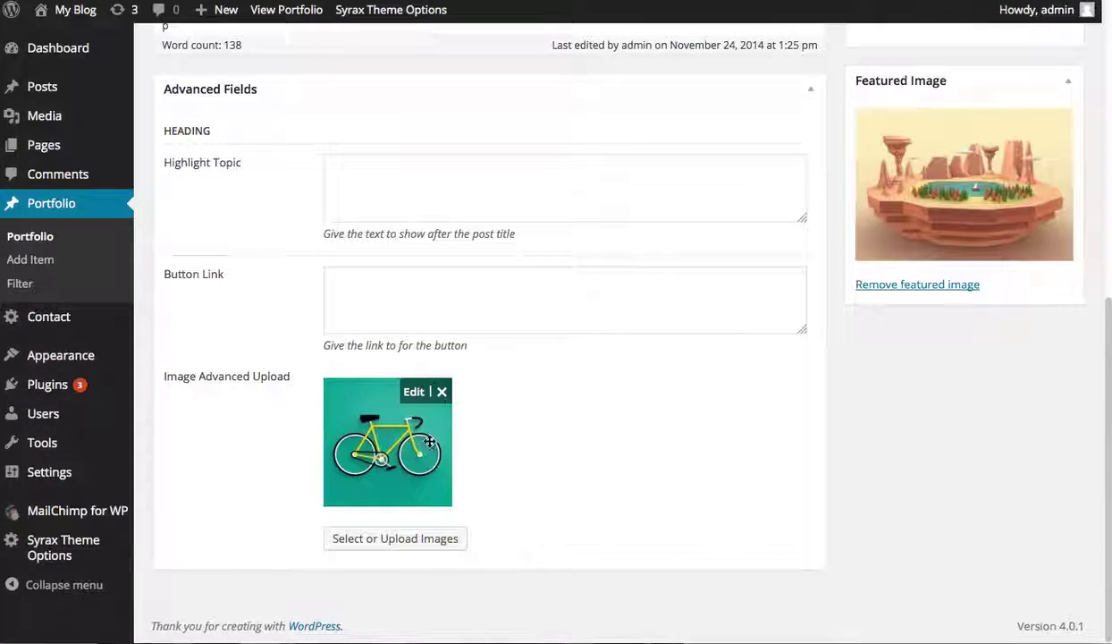
click(442, 393)
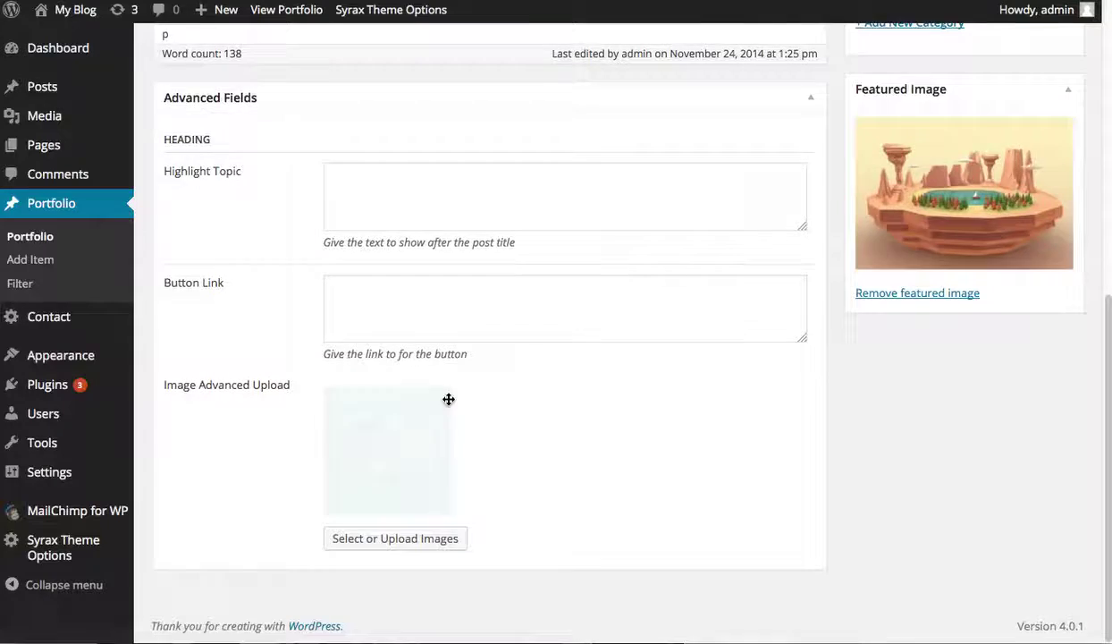
click(397, 541)
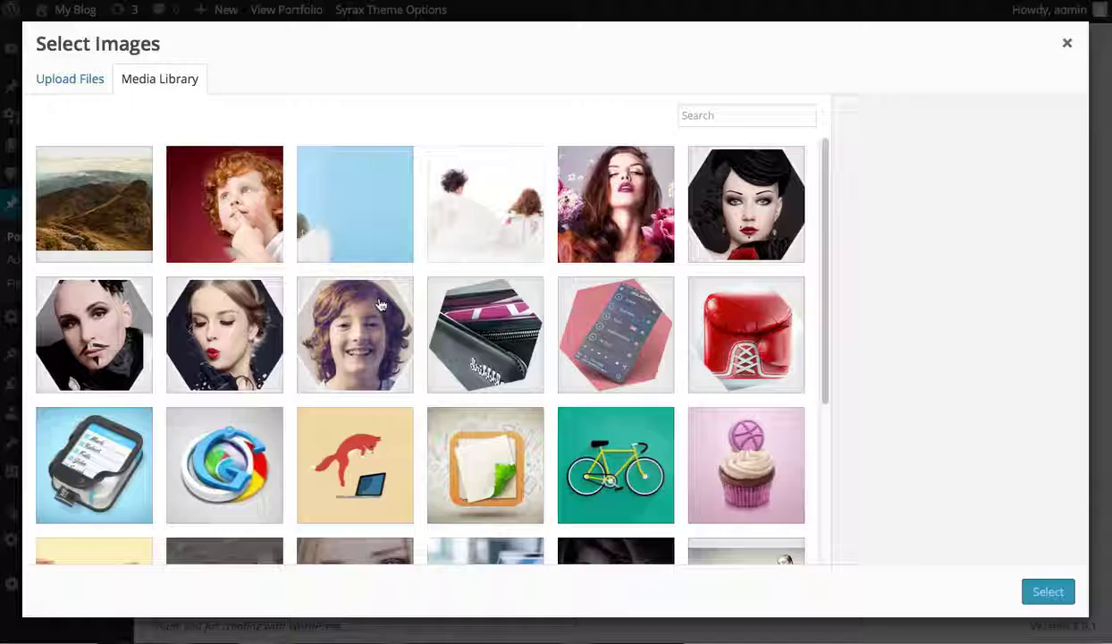
scroll(104, 420, down, 5)
click(104, 420)
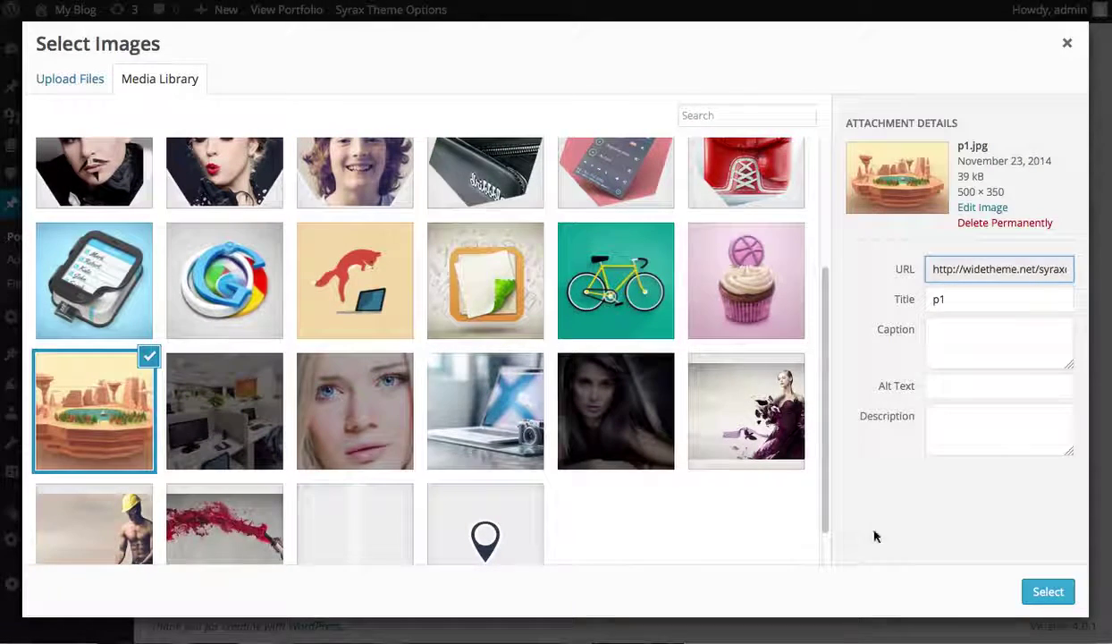
click(1043, 591)
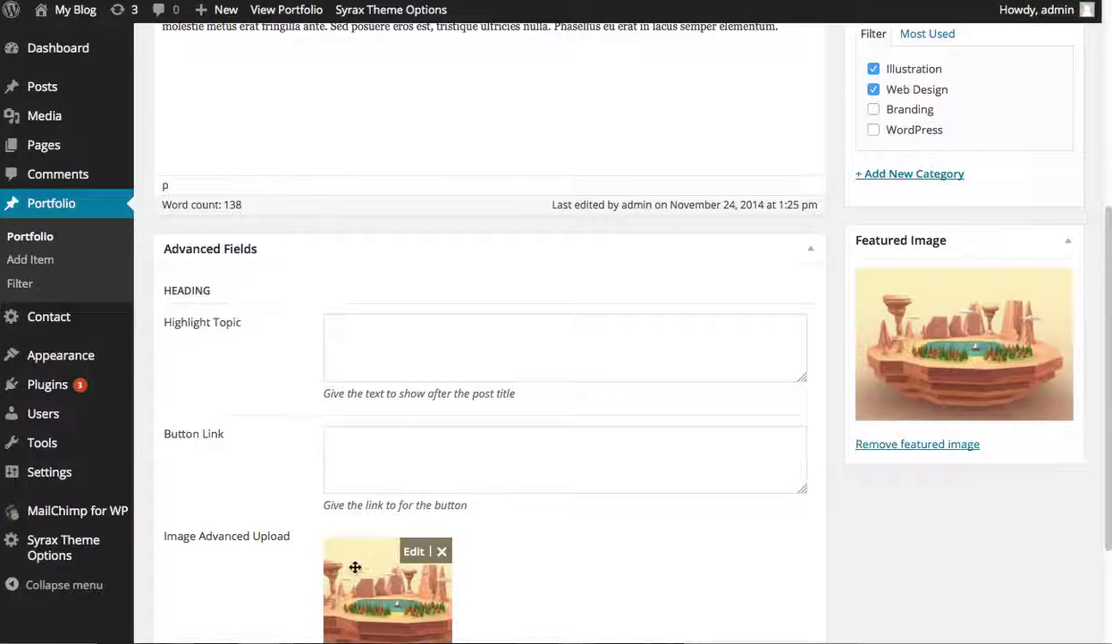
scroll(859, 265, up, 3)
scroll(858, 265, up, 2)
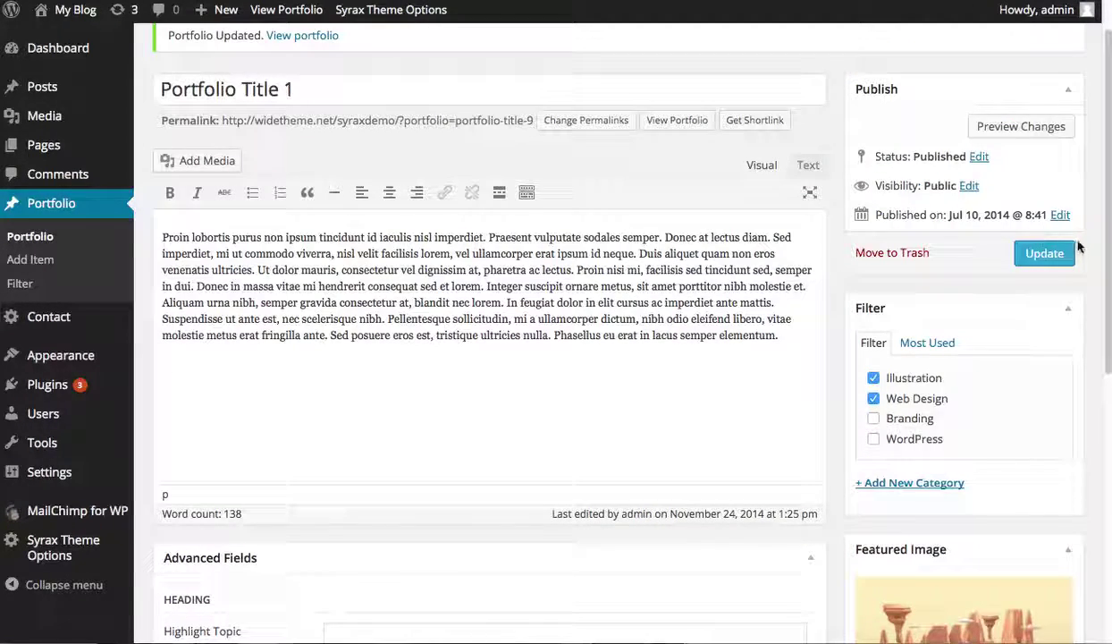
click(1052, 254)
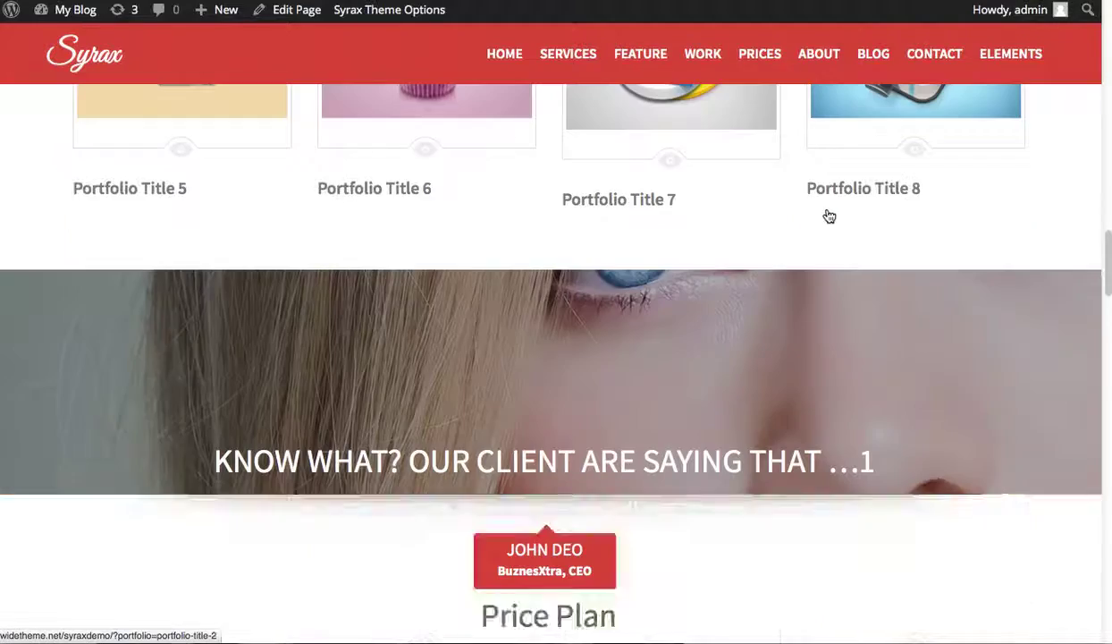
View the image in the expanded details of Portfolio Title 1 in the live site's Work section, and close the details.
scroll(666, 286, up, 5)
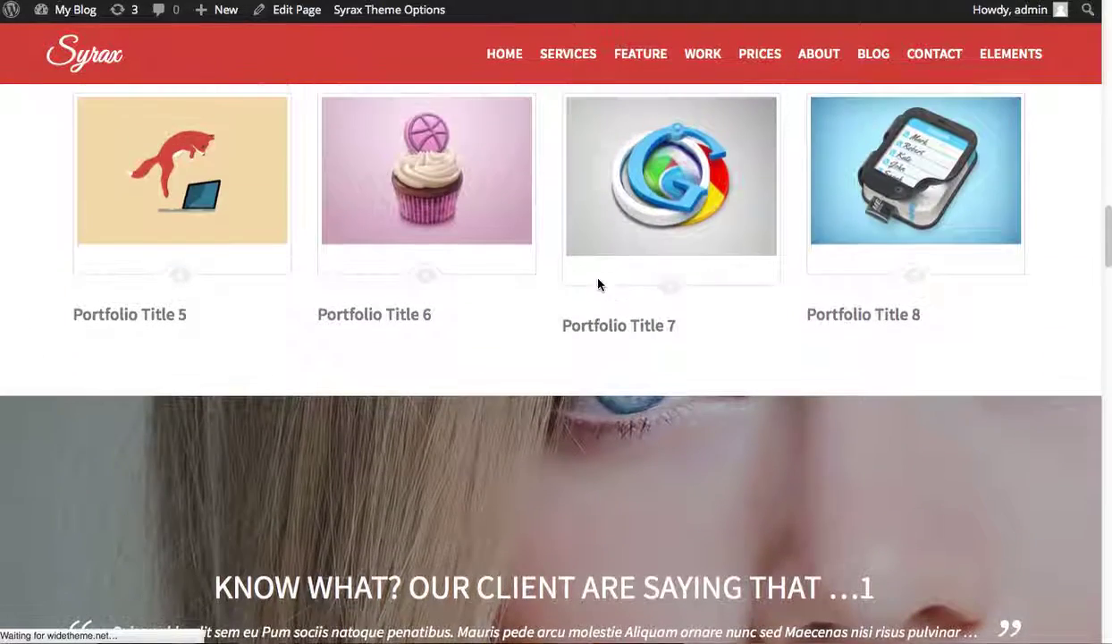
scroll(402, 268, up, 1)
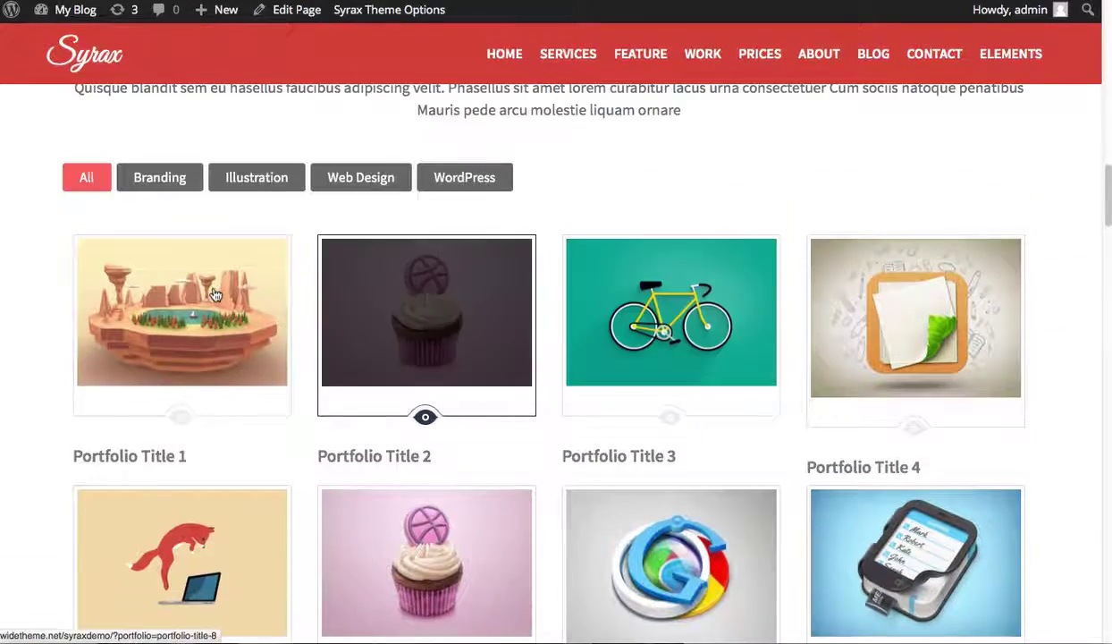
scroll(202, 320, down, 8)
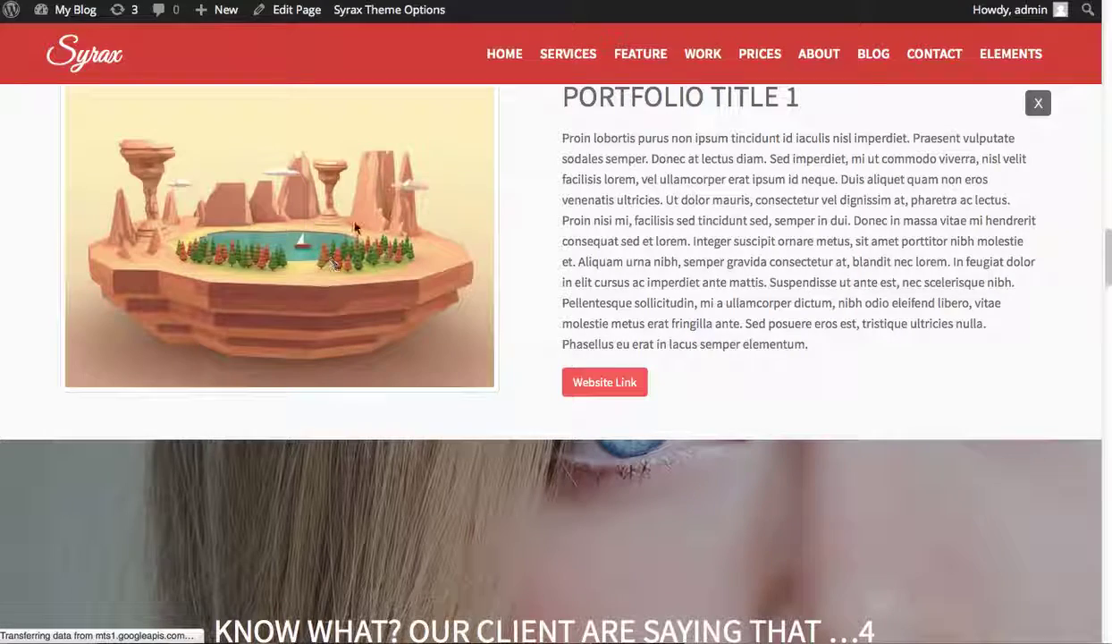
scroll(279, 232, up, 3)
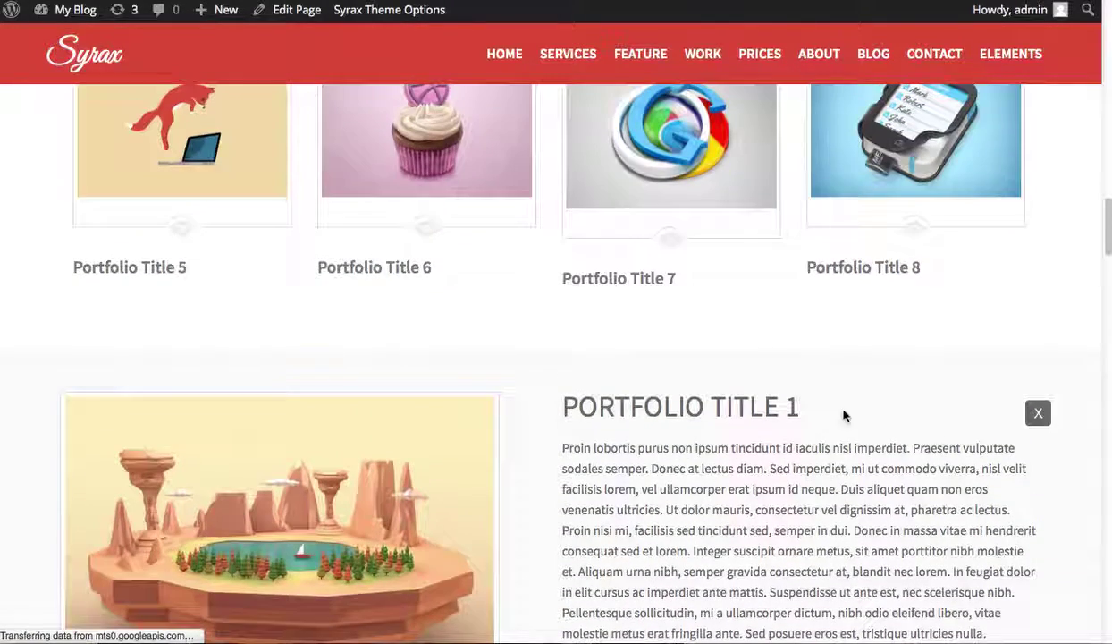
click(1038, 412)
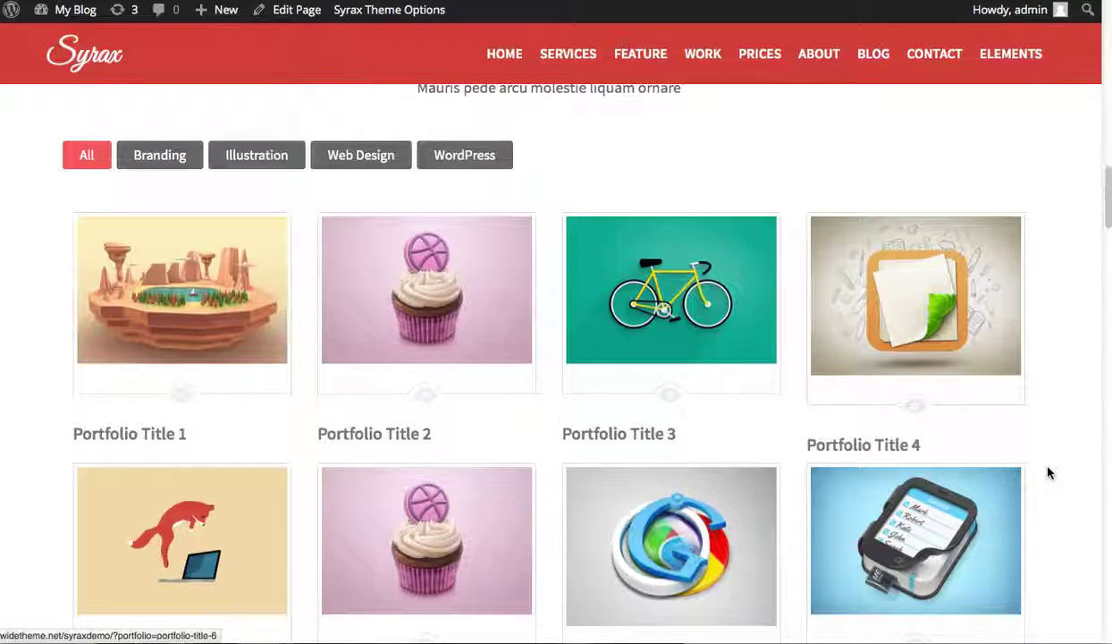
Look over the Top Features and services sections of the live site, up to the home slider.
scroll(1020, 456, up, 2)
scroll(1040, 467, up, 8)
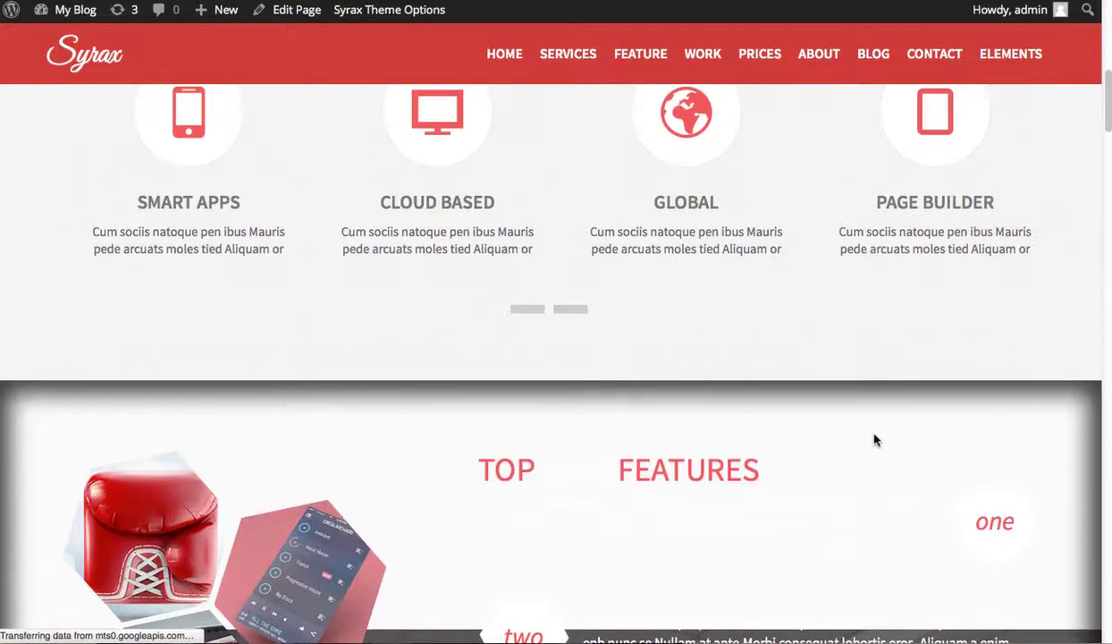
scroll(751, 426, down, 2)
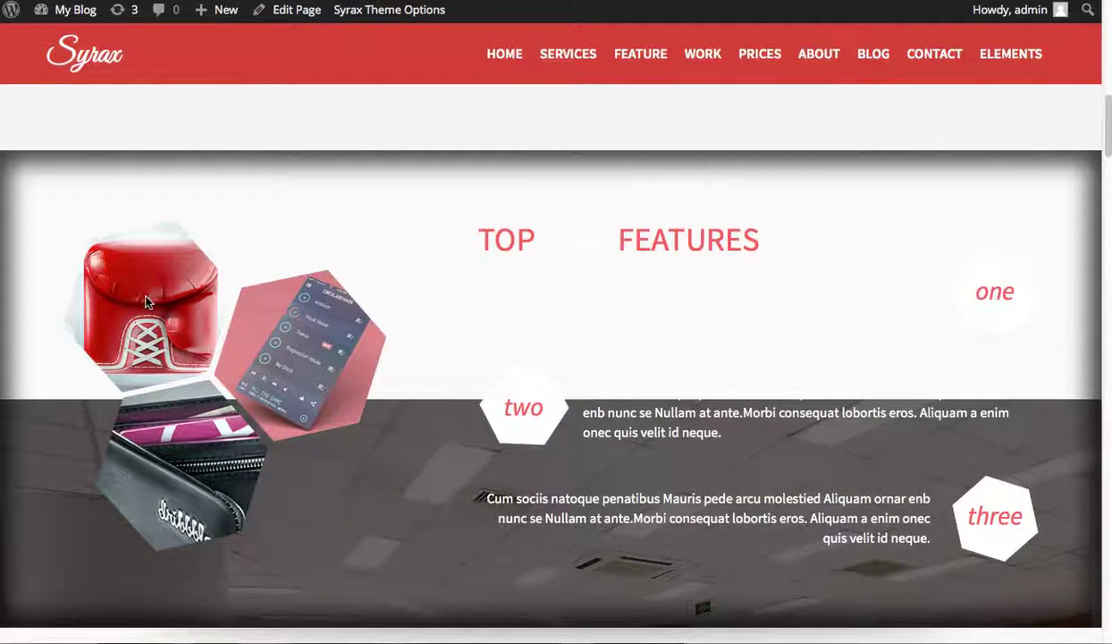
scroll(463, 514, up, 7)
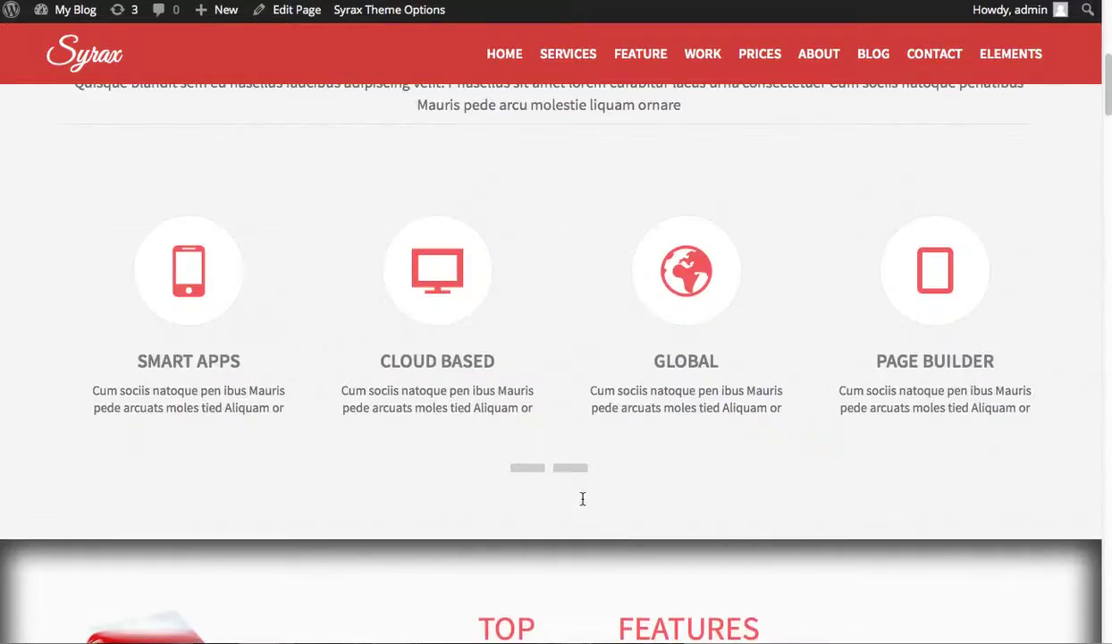
scroll(469, 495, down, 2)
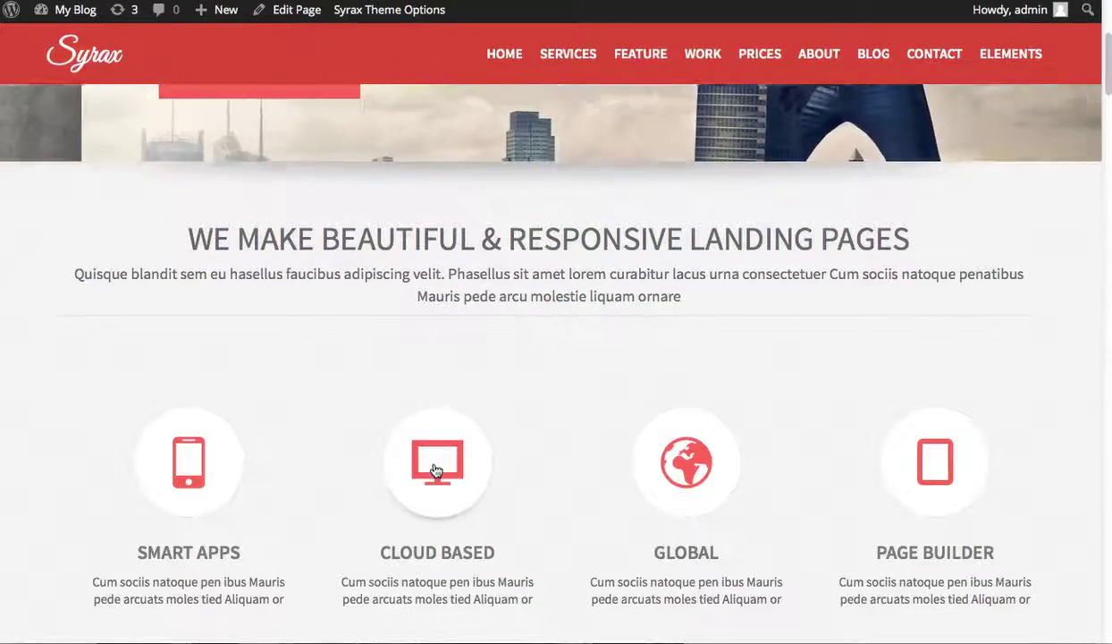
scroll(439, 465, up, 3)
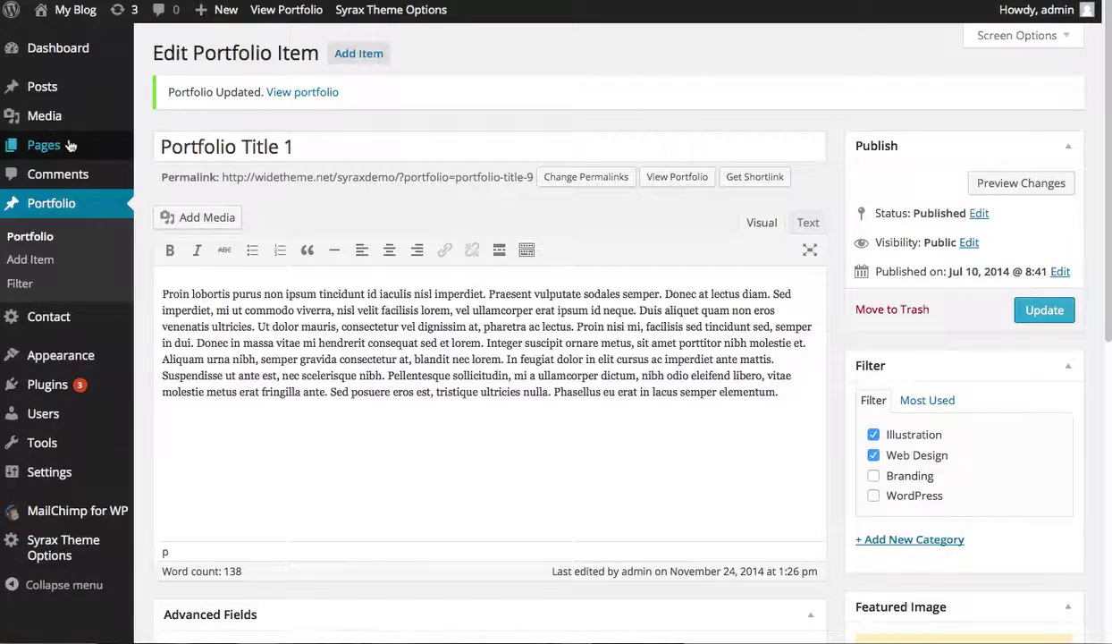
Open the Home page from the list of all pages for editing.
mouse_move(70, 145)
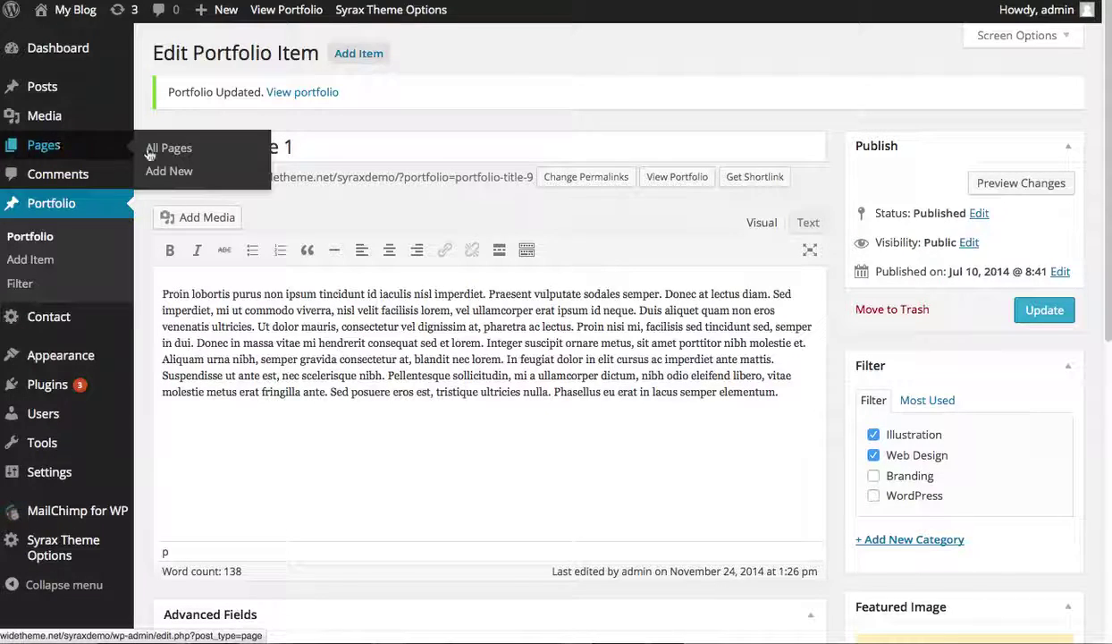
click(156, 148)
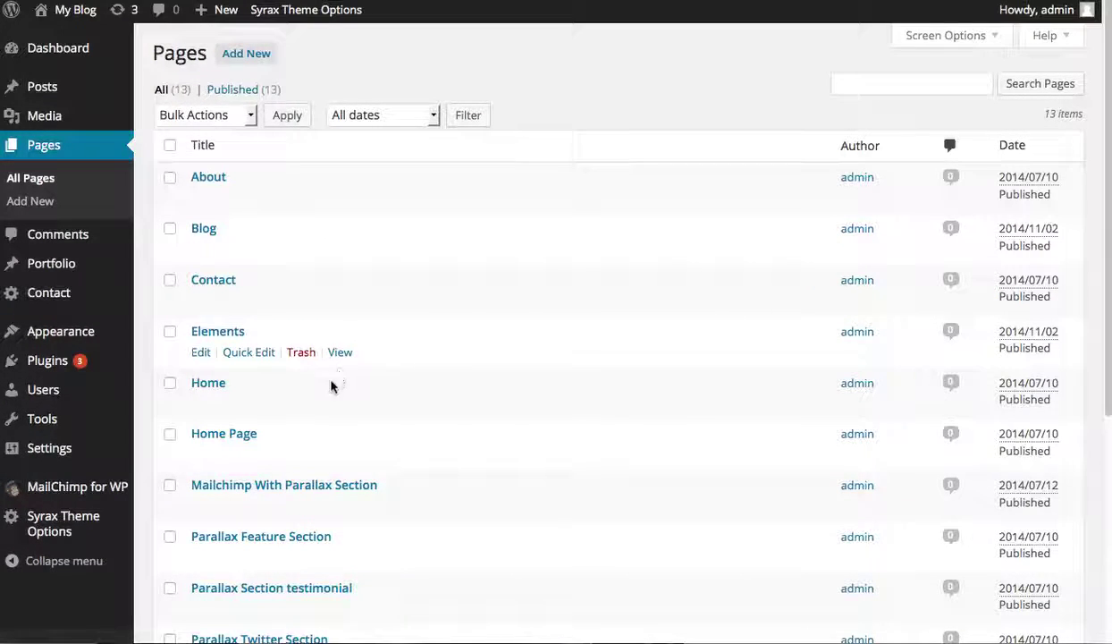
click(208, 383)
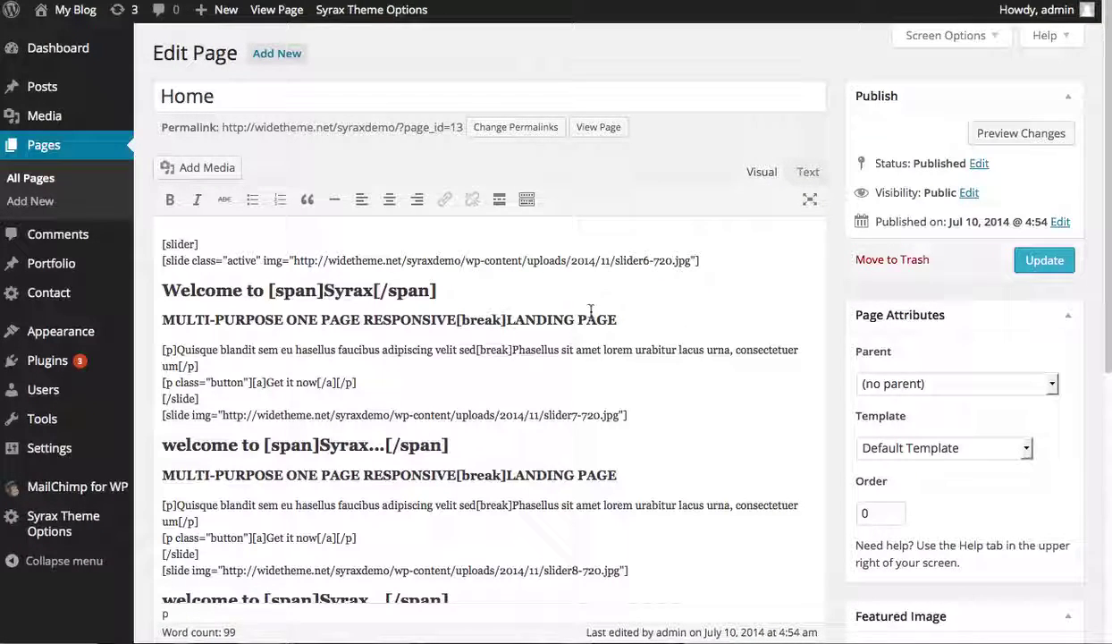
Examine the image URLs of the three slides in the Home page's slider shortcode and the section assigned to the page.
drag(693, 260, 294, 261)
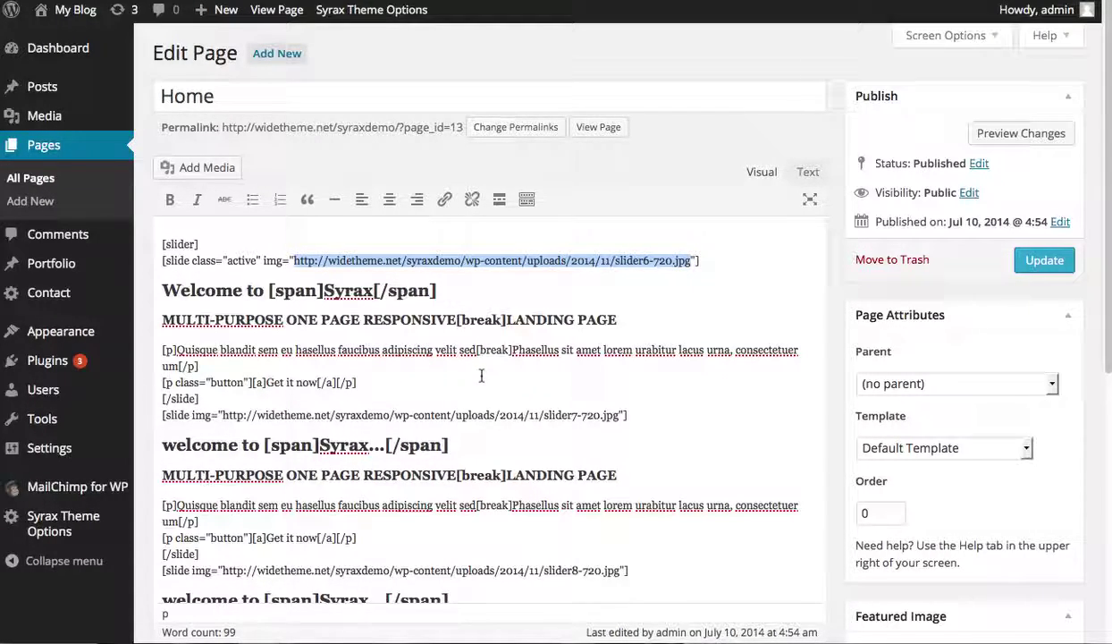
click(621, 416)
drag(620, 416, 223, 416)
scroll(486, 464, down, 2)
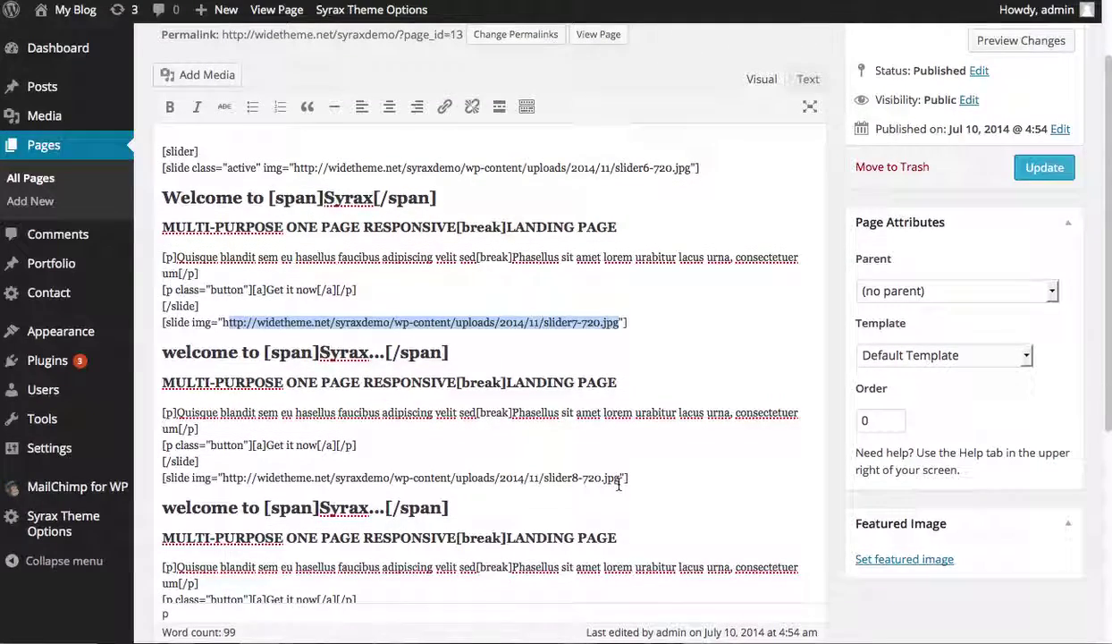
drag(618, 478, 244, 475)
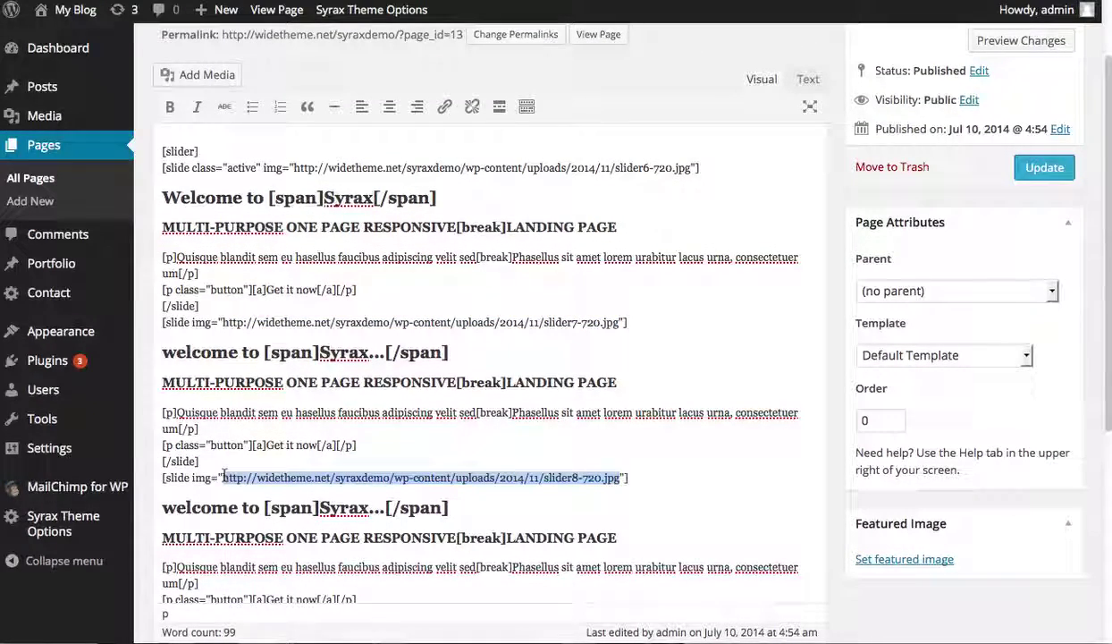
scroll(728, 449, down, 4)
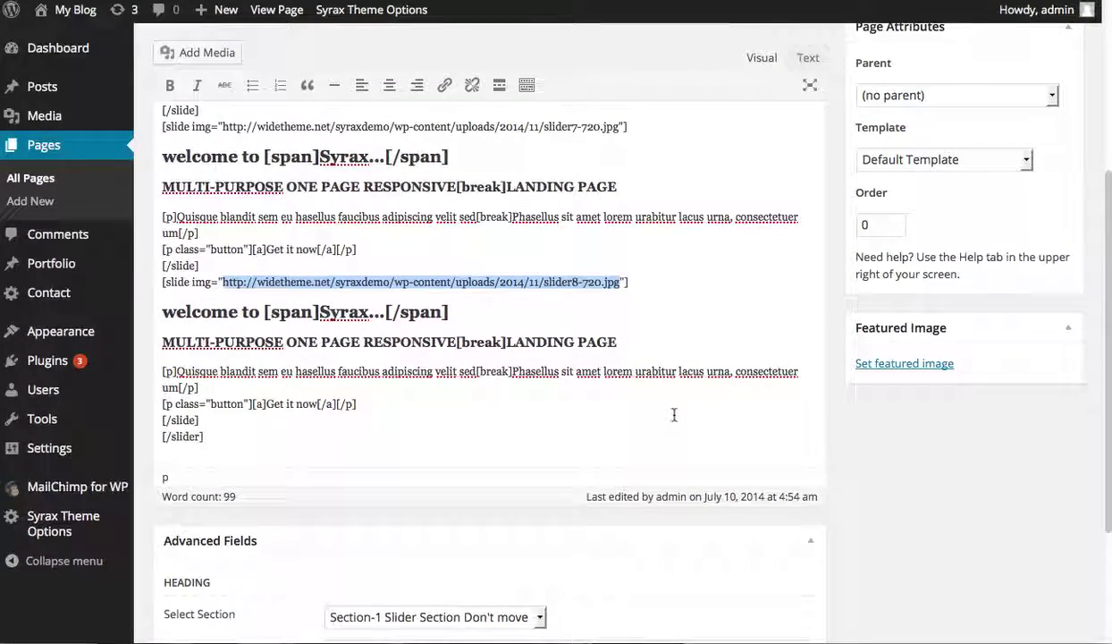
scroll(674, 414, up, 4)
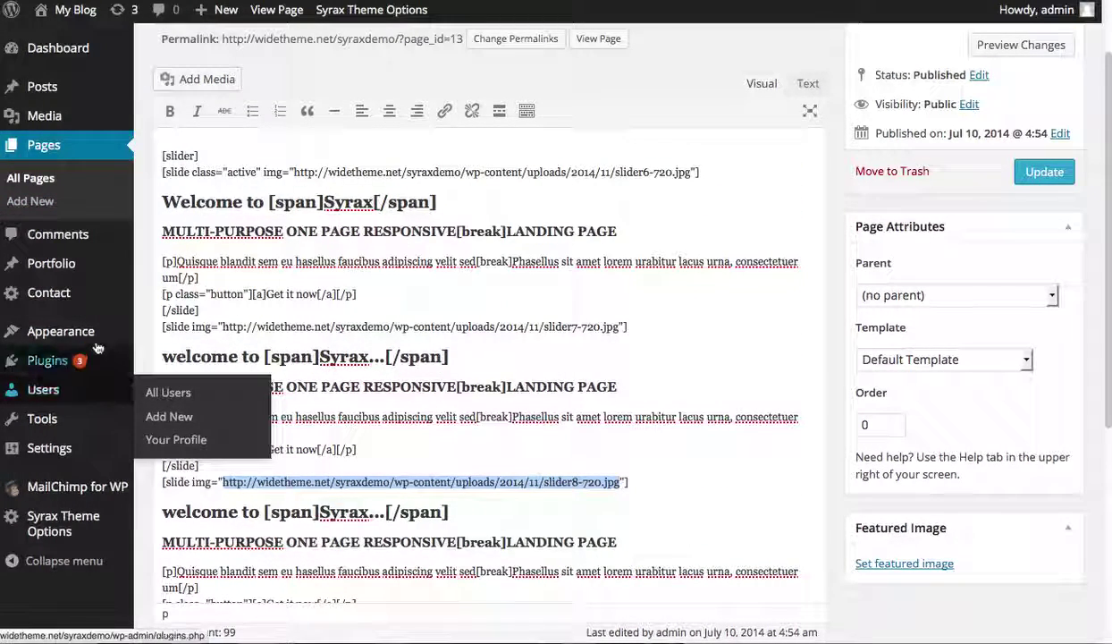
Open the Twitter feed settings in the dashboard, and look over the live site's About and Meet the Team sections.
mouse_move(98, 346)
click(165, 430)
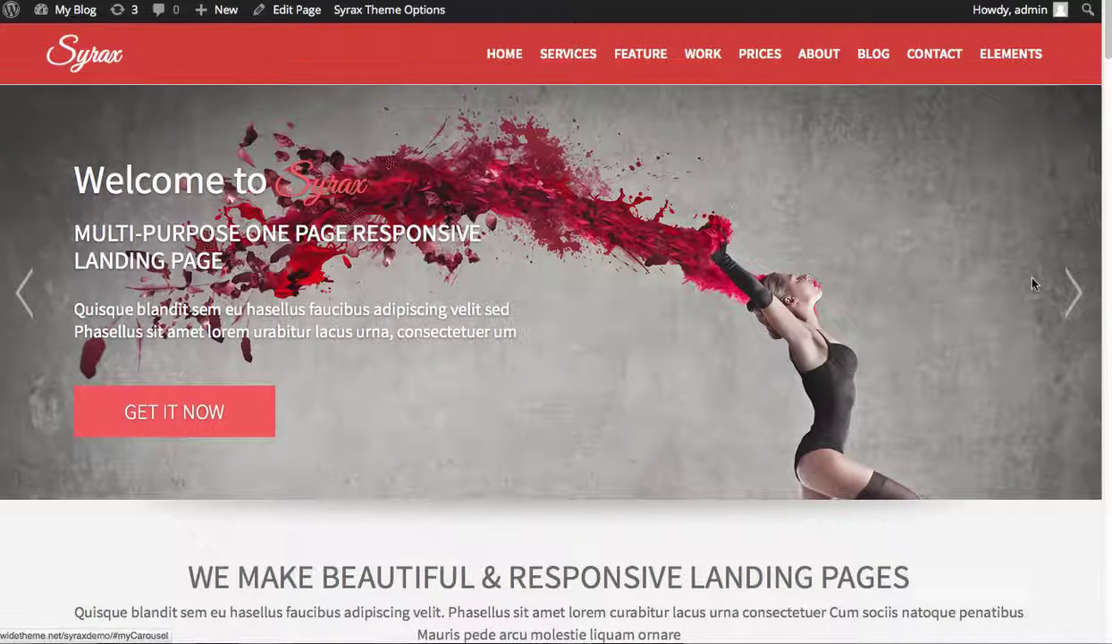
click(818, 56)
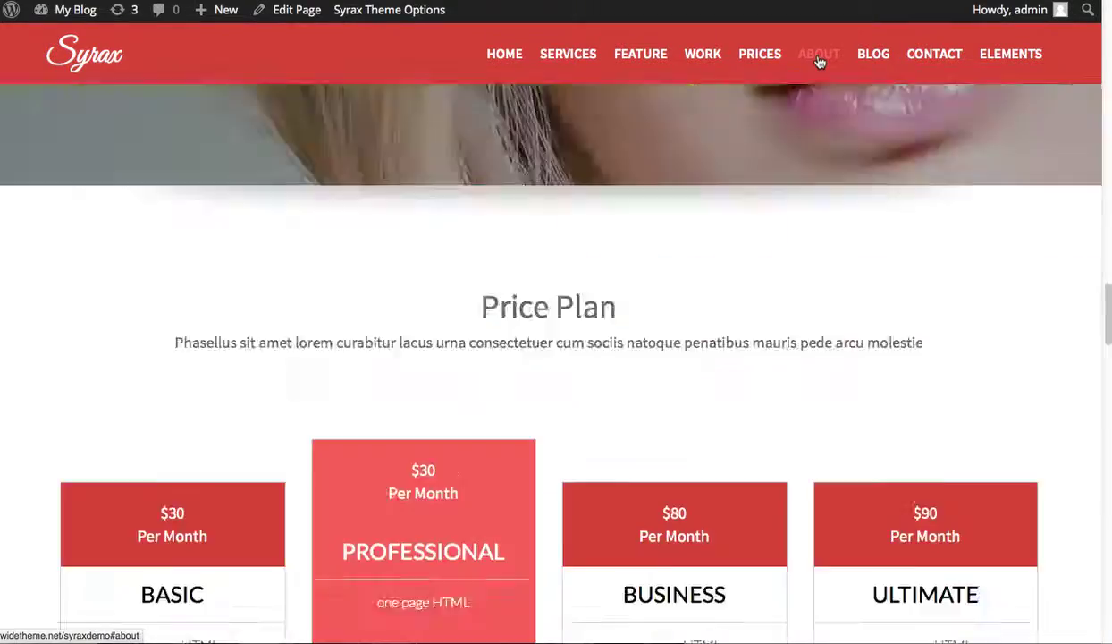
scroll(880, 371, down, 7)
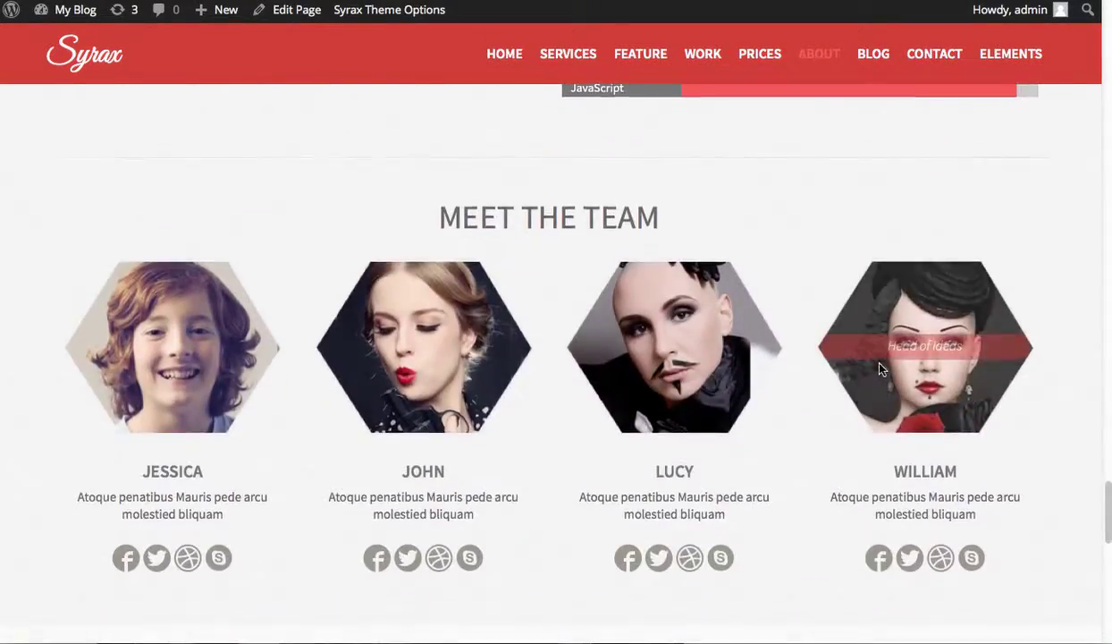
scroll(875, 368, down, 2)
scroll(760, 236, up, 3)
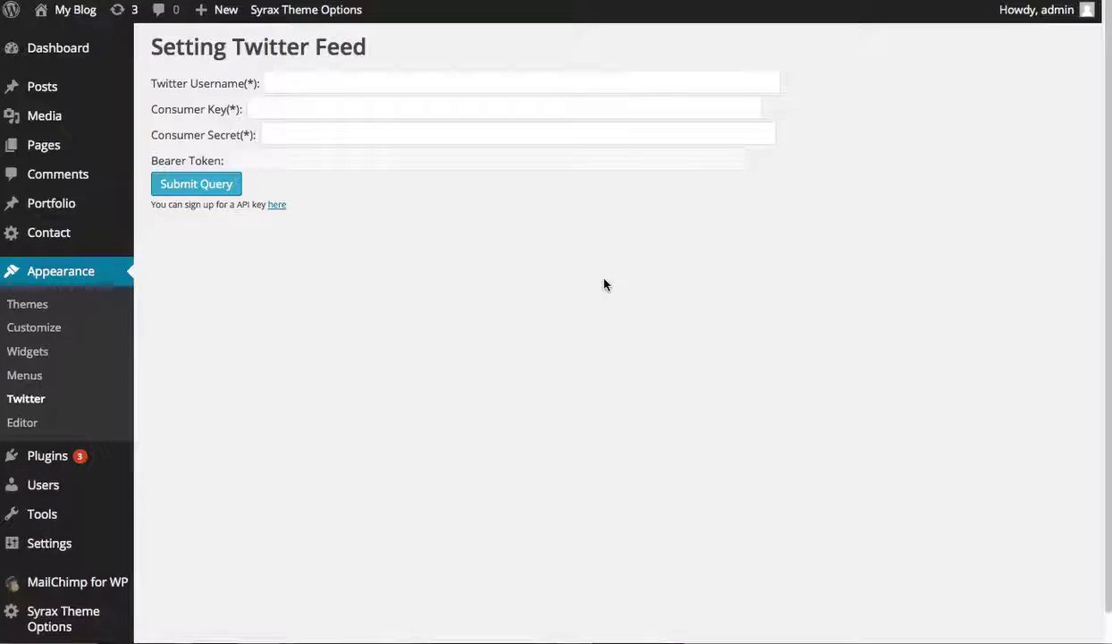
Set the Twitter feed username to abiralo, fill in the consumer key and consumer secret, and submit the settings.
click(296, 83)
text(abiralo)
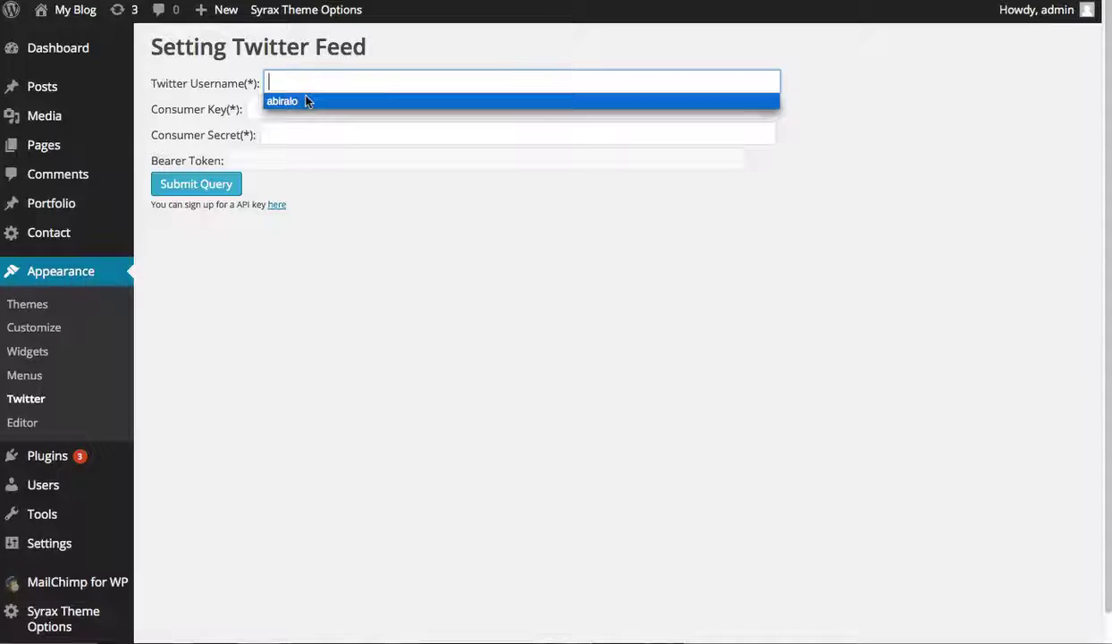
click(302, 108)
click(302, 124)
click(303, 133)
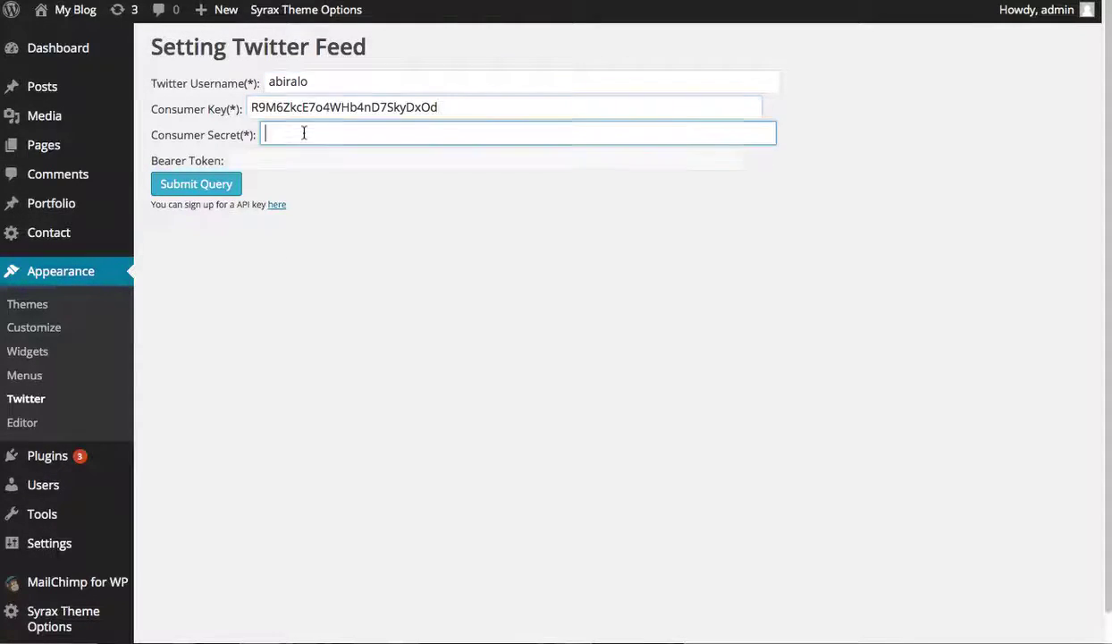
click(317, 153)
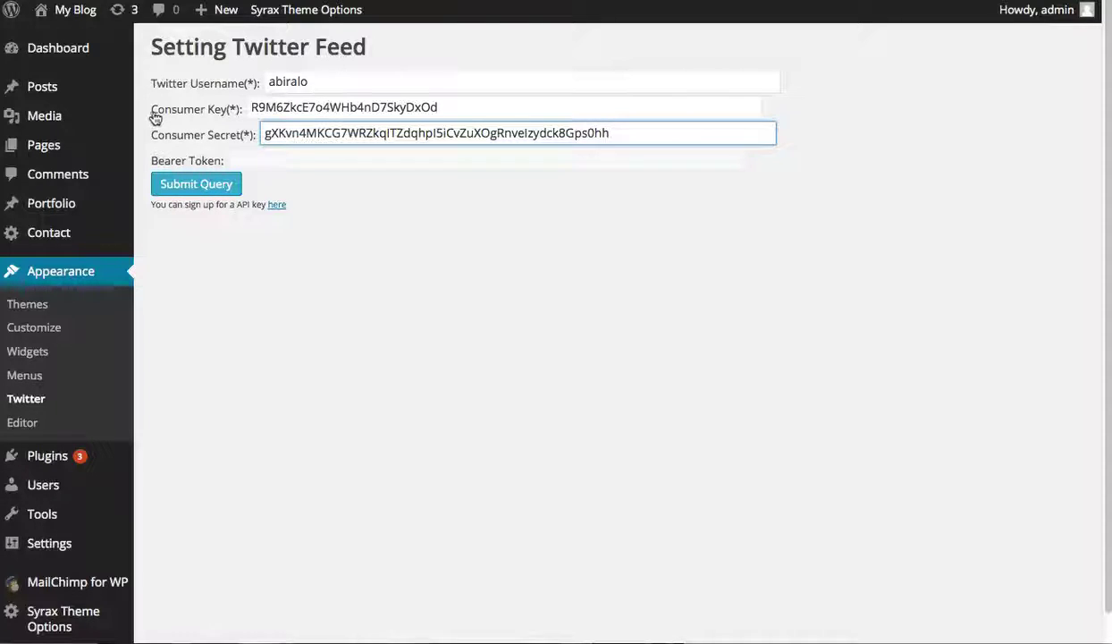
drag(151, 116, 213, 122)
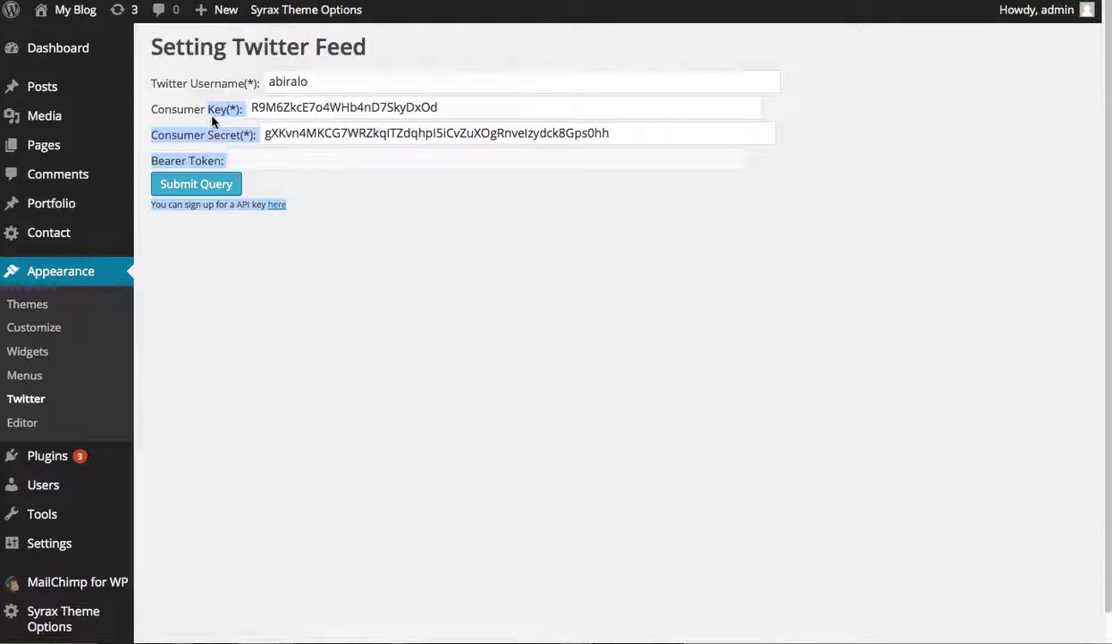
click(355, 263)
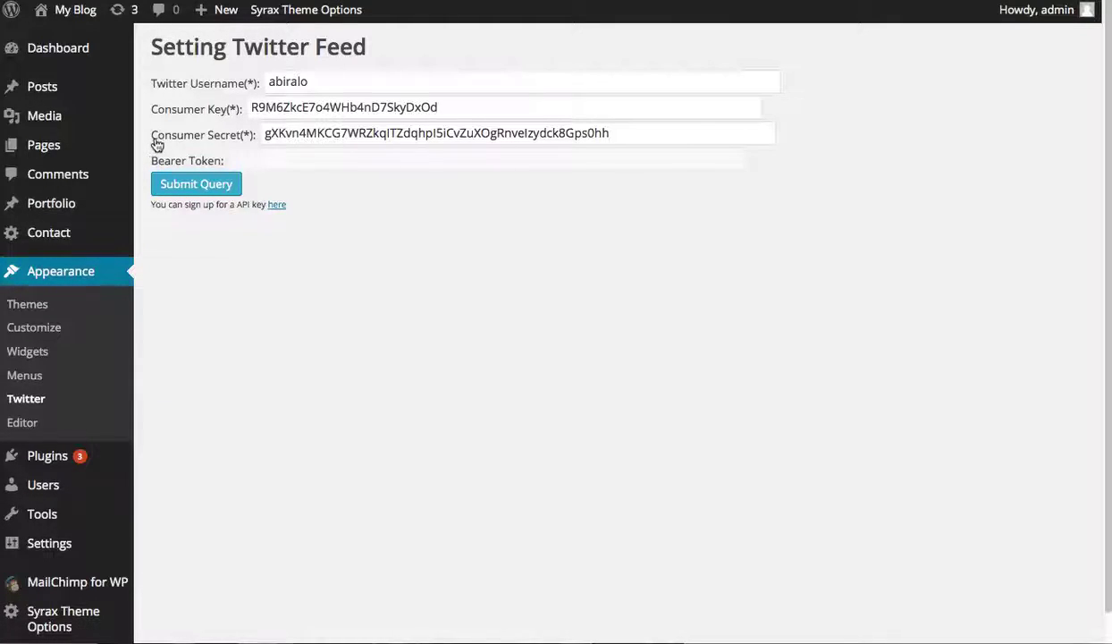
click(203, 186)
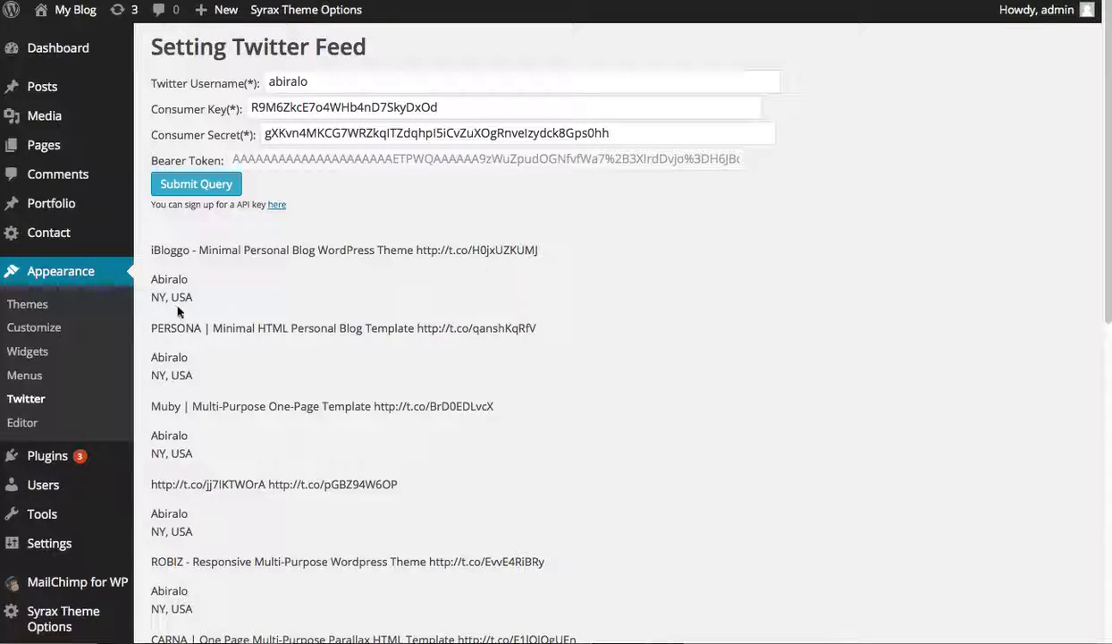
Look over the tweets listed below the Twitter feed settings form.
drag(141, 352, 464, 320)
click(248, 360)
drag(249, 361, 152, 322)
click(644, 375)
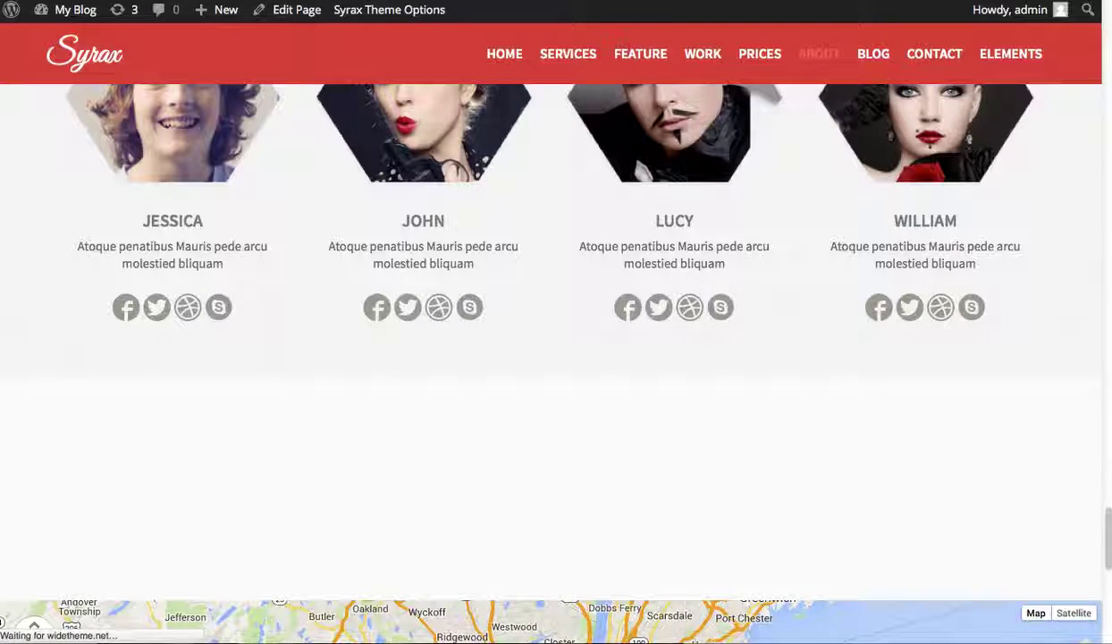
Look through the live home page's portfolio, testimonial, pricing and newsletter sections to find the Twitter feed.
scroll(556, 362, up, 5)
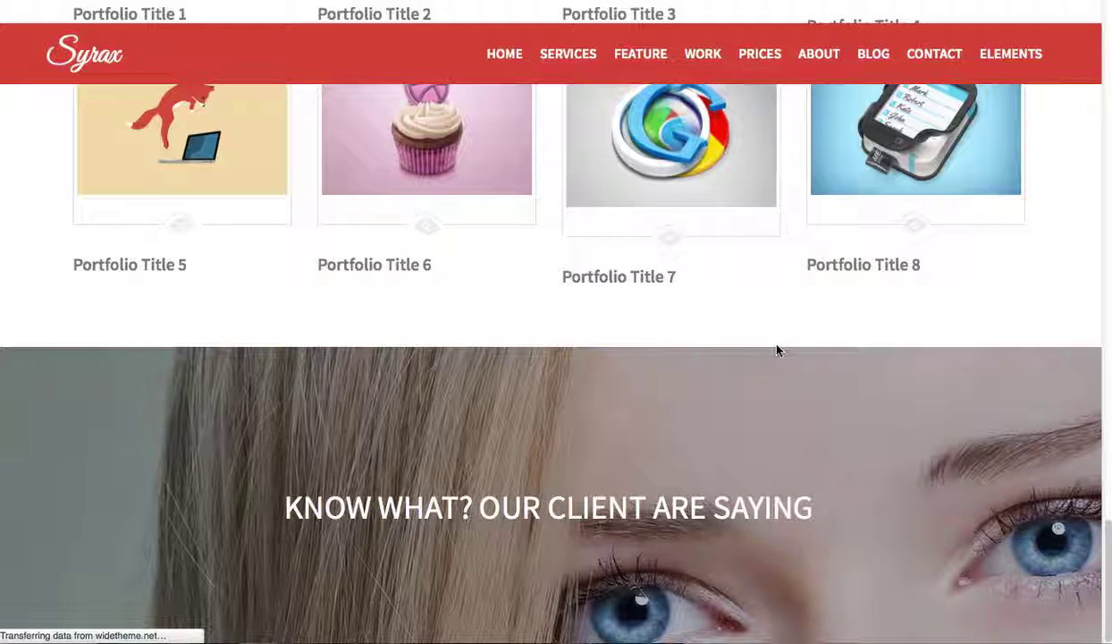
scroll(776, 350, up, 3)
scroll(777, 350, up, 5)
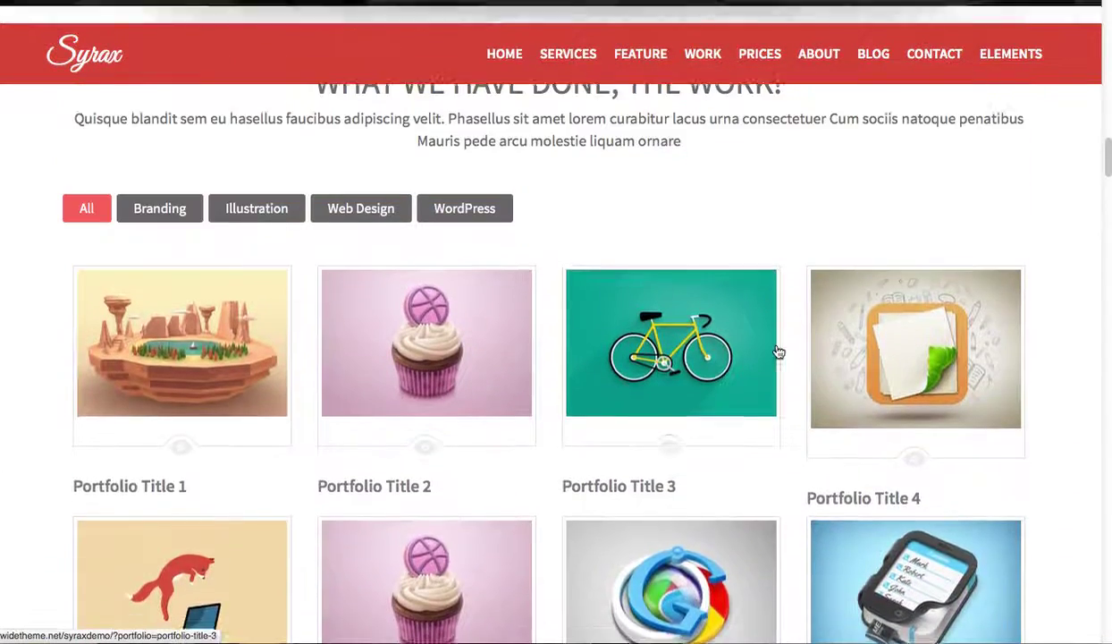
click(777, 351)
scroll(776, 349, down, 10)
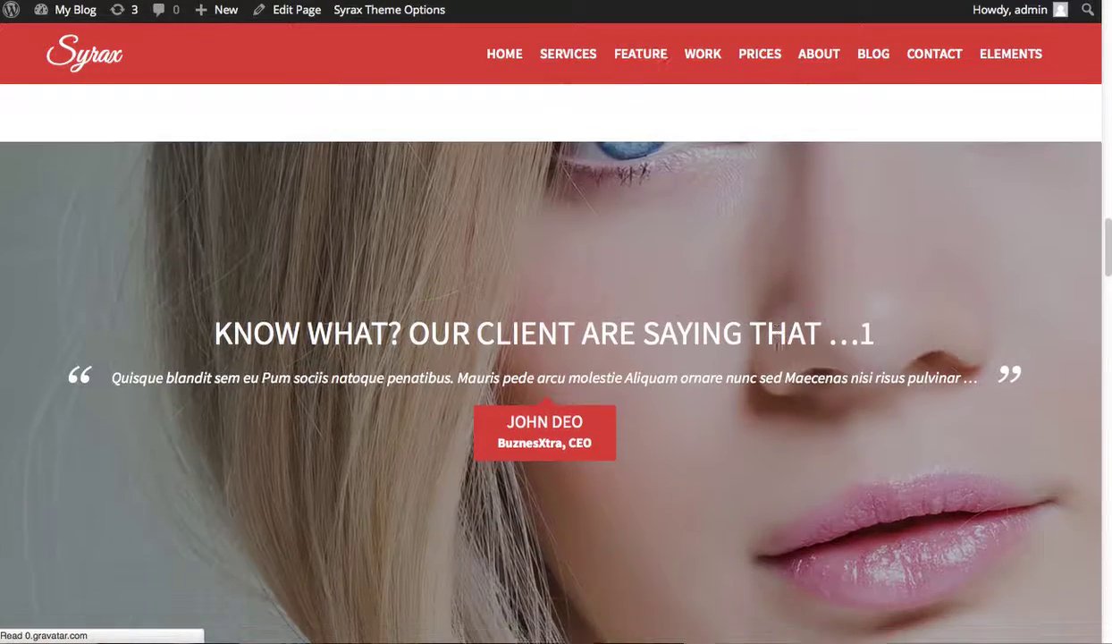
scroll(778, 349, down, 3)
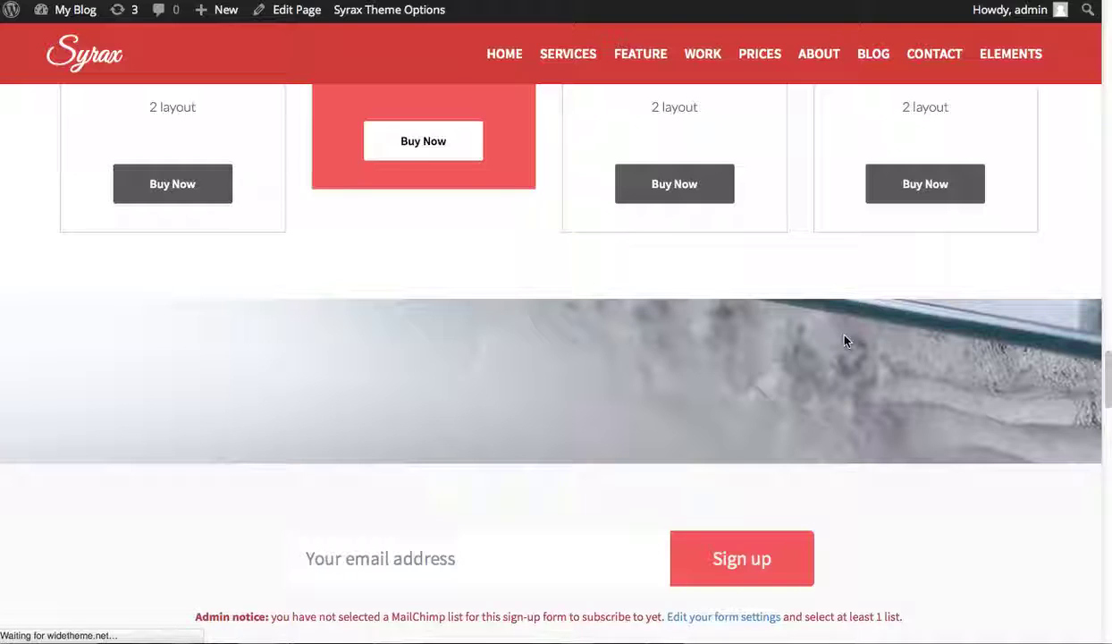
scroll(993, 472, down, 10)
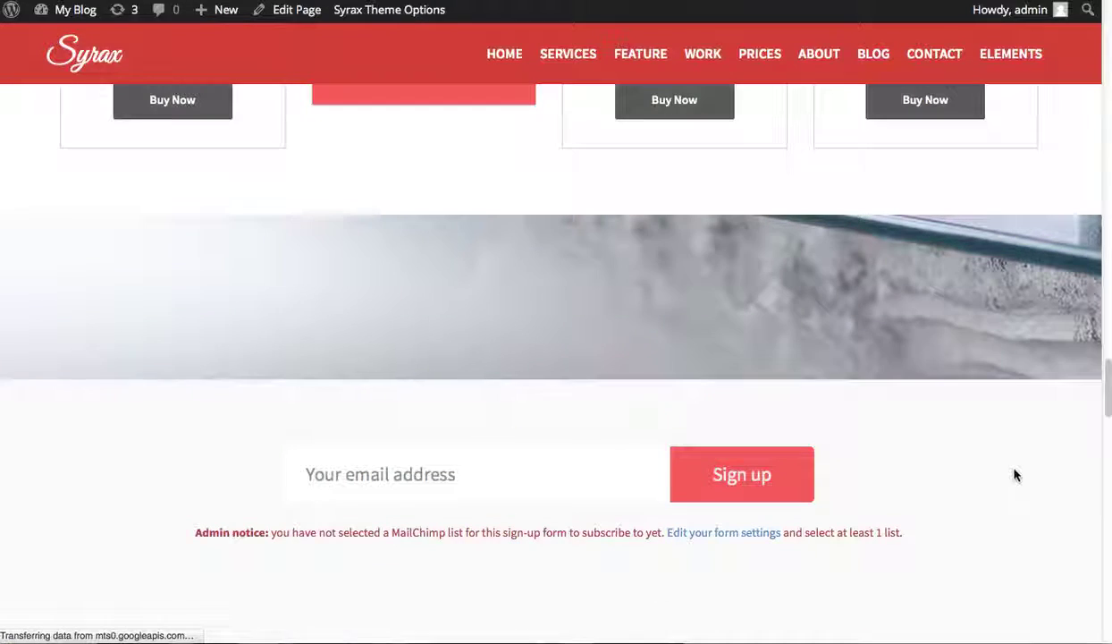
scroll(993, 450, down, 1)
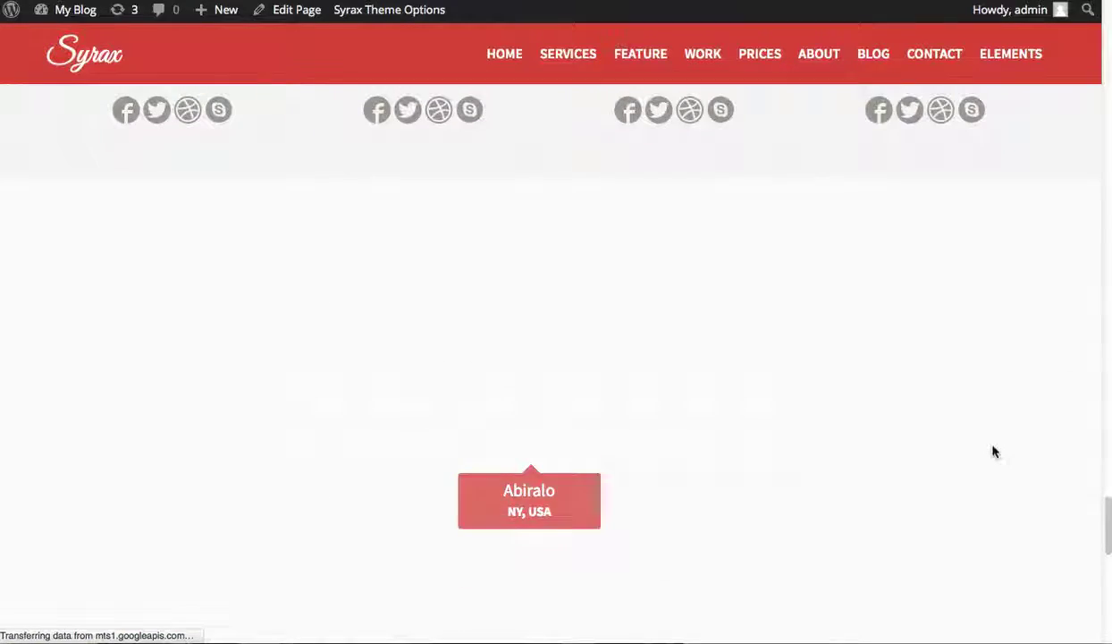
Examine the tweets displayed in the live page's Twitter feed section between the team and the map.
triple_click(508, 391)
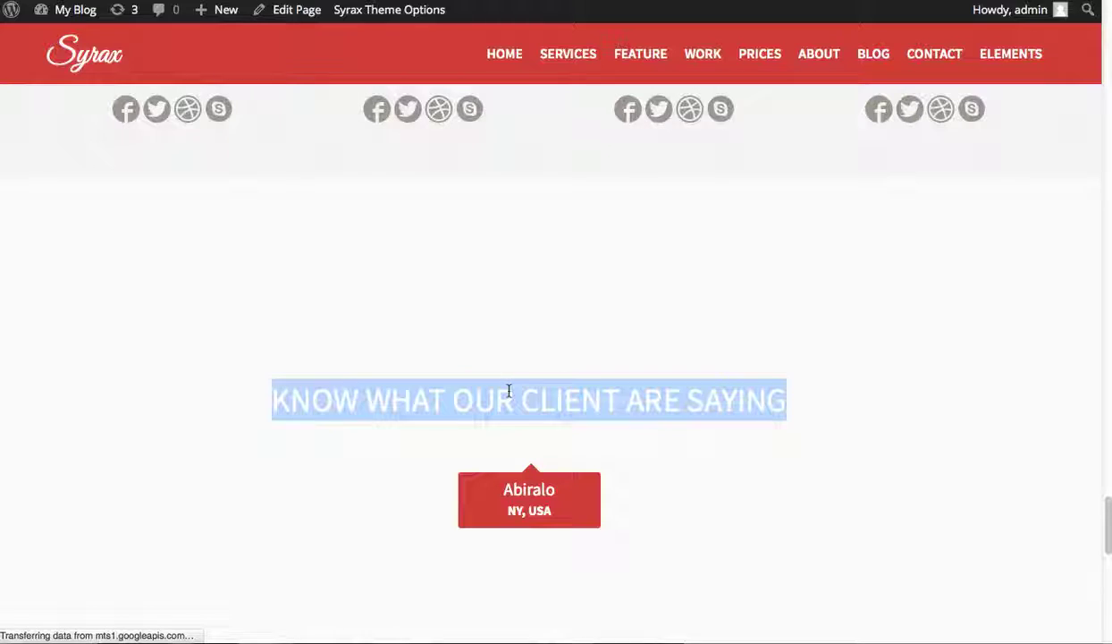
scroll(554, 371, down, 5)
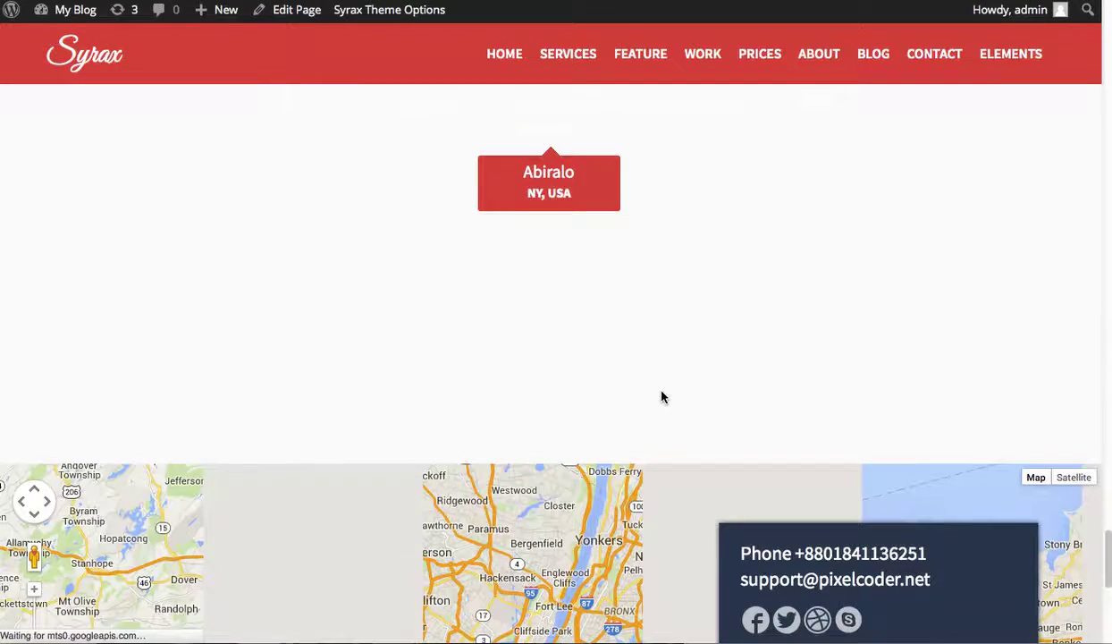
scroll(582, 221, up, 3)
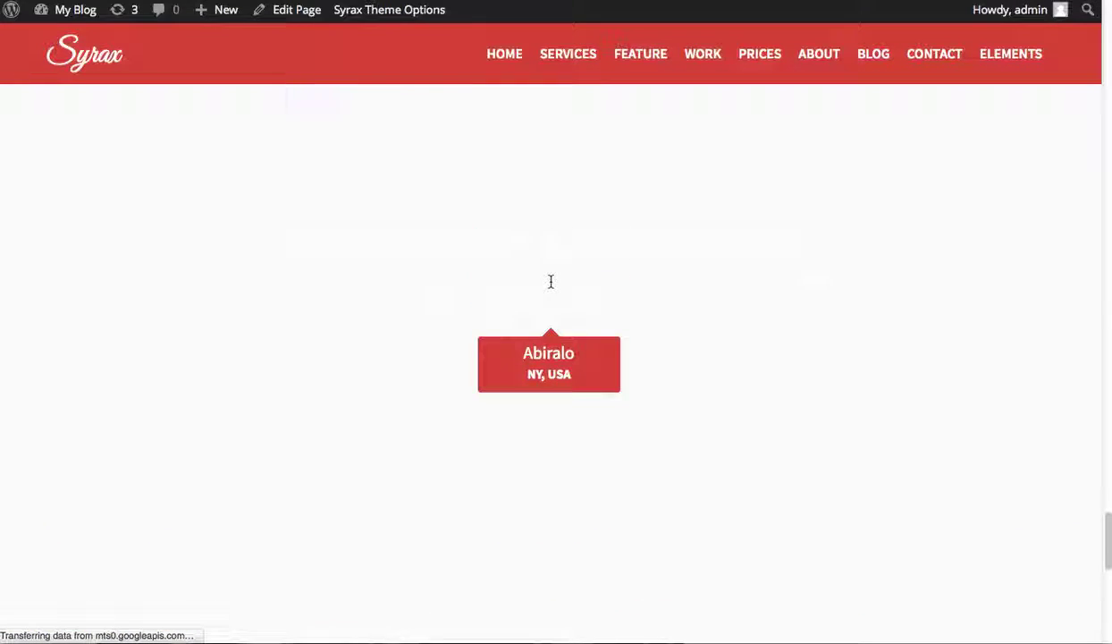
triple_click(551, 281)
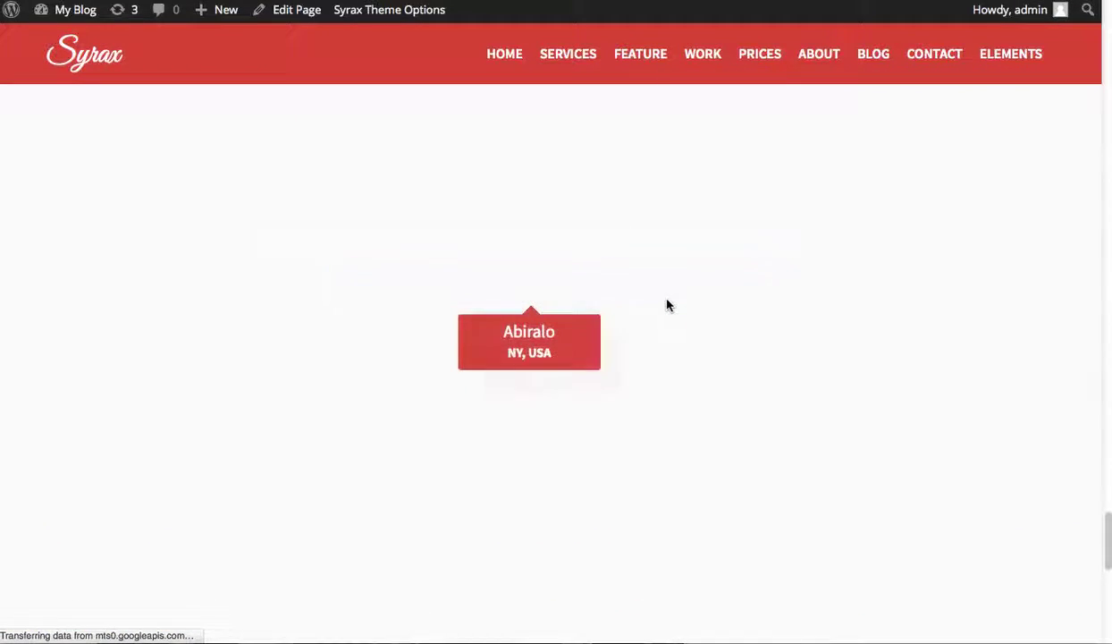
triple_click(556, 268)
triple_click(583, 280)
scroll(741, 300, up, 3)
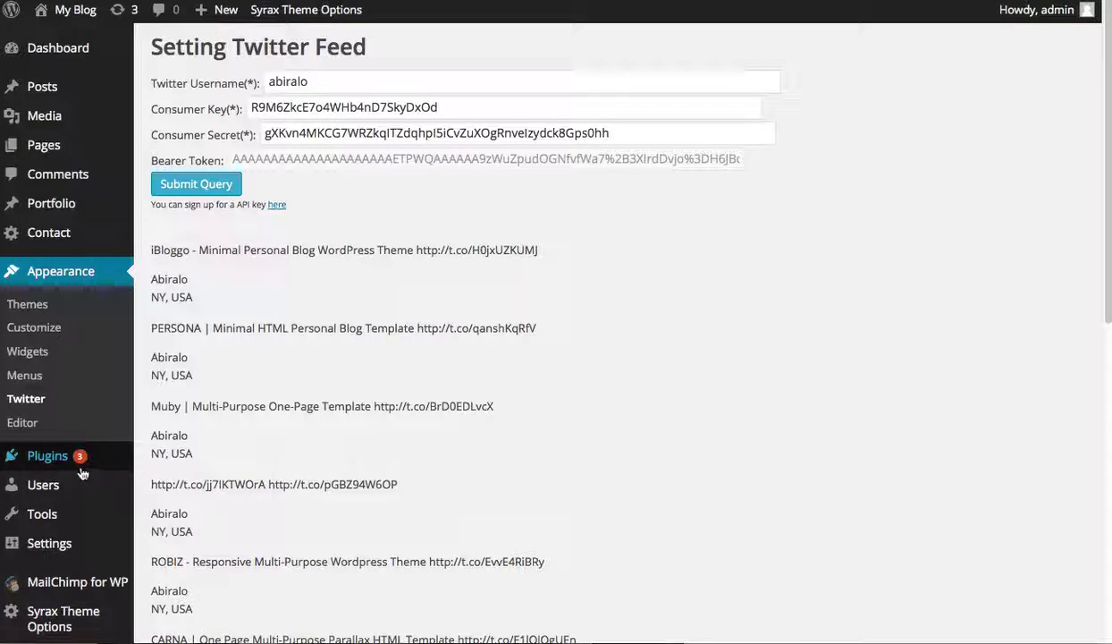
Open the list of contact forms in the dashboard and look over its entries.
mouse_move(84, 231)
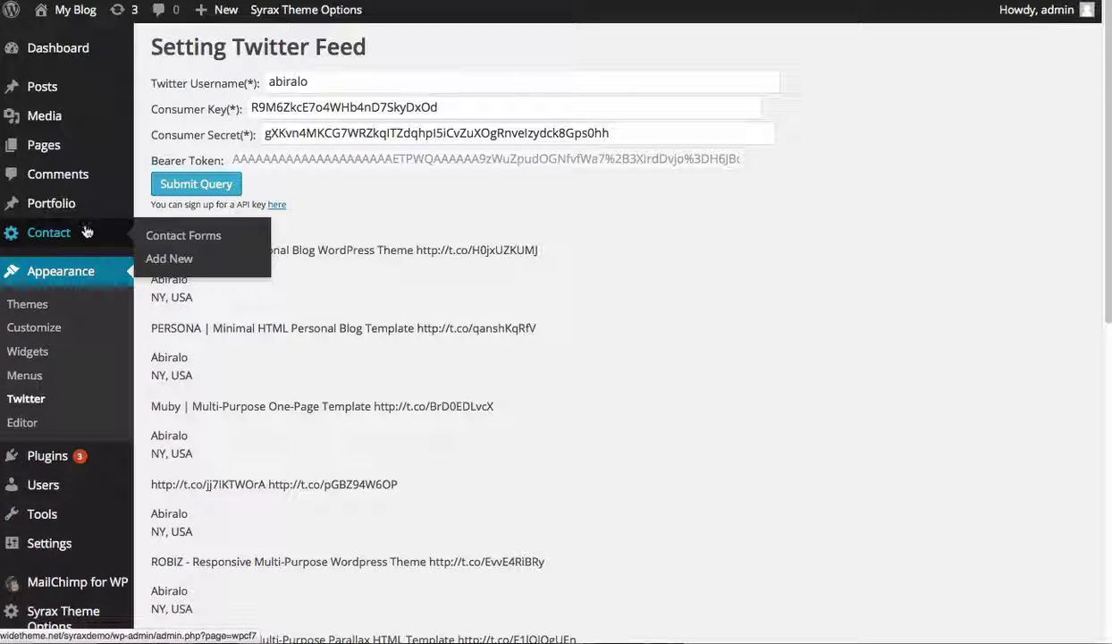
click(198, 243)
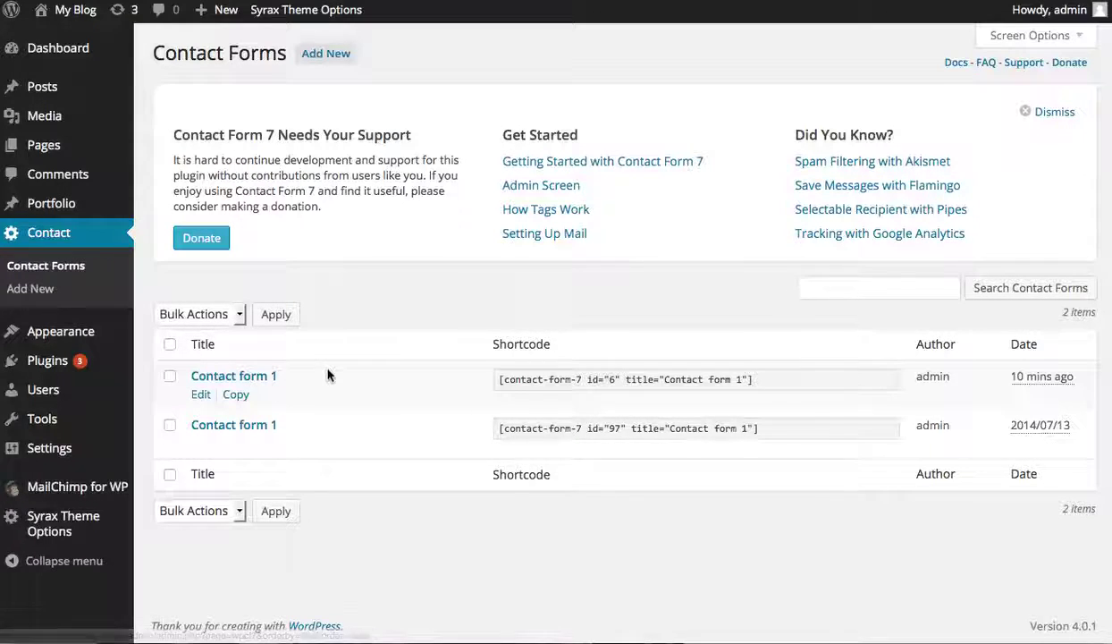
mouse_move(87, 483)
mouse_move(71, 519)
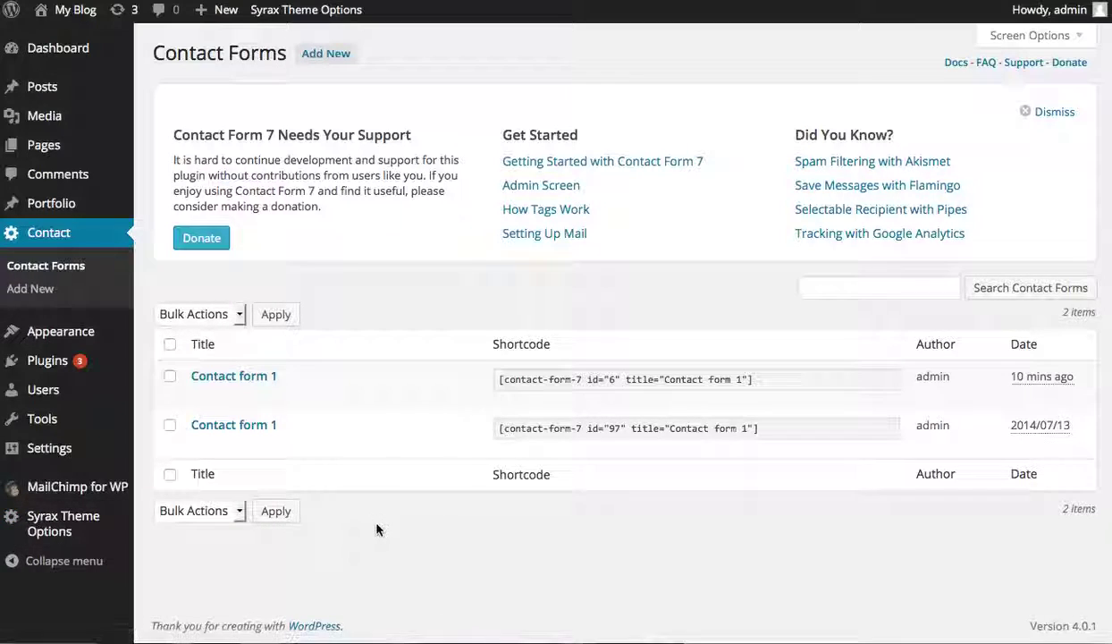
click(305, 10)
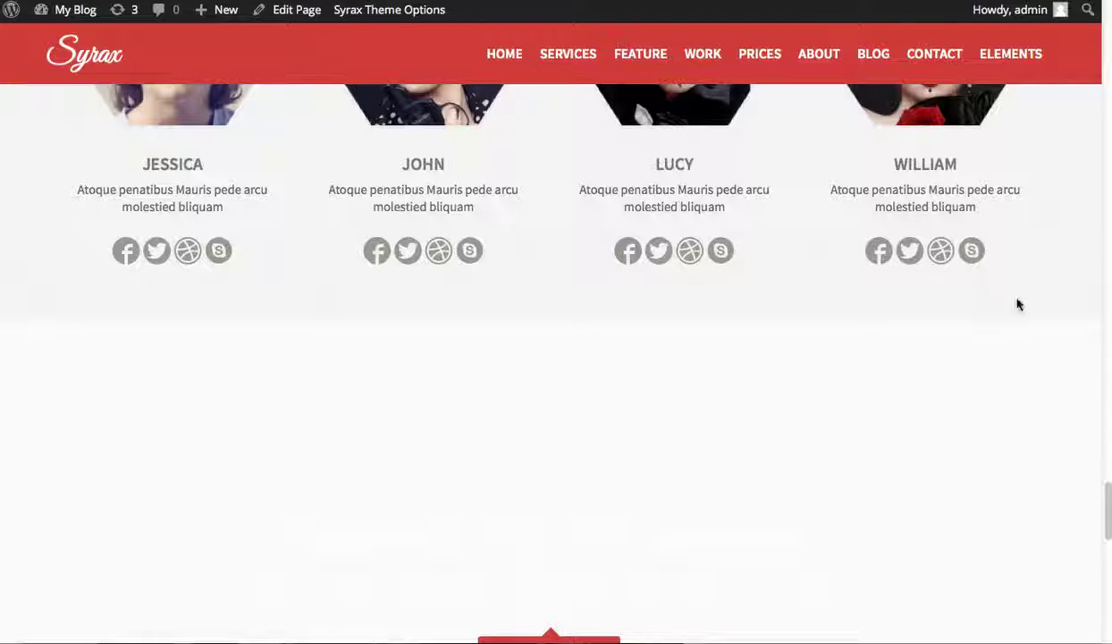
Examine the live page's contact section, including the contact details, form fields and location map.
scroll(996, 250, down, 6)
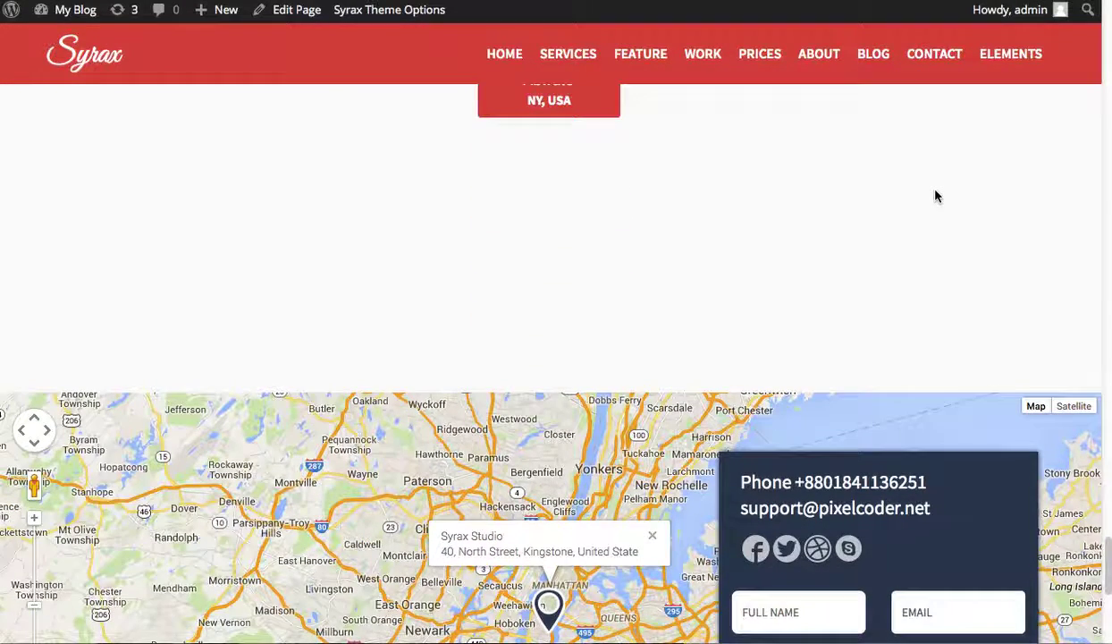
scroll(930, 183, down, 2)
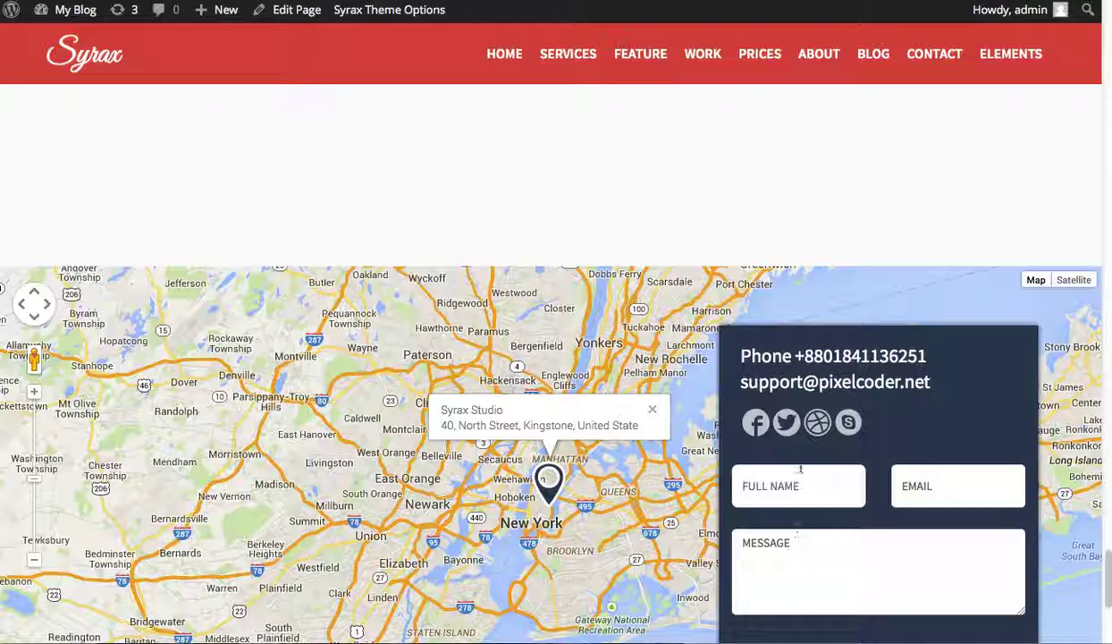
double_click(930, 385)
click(896, 356)
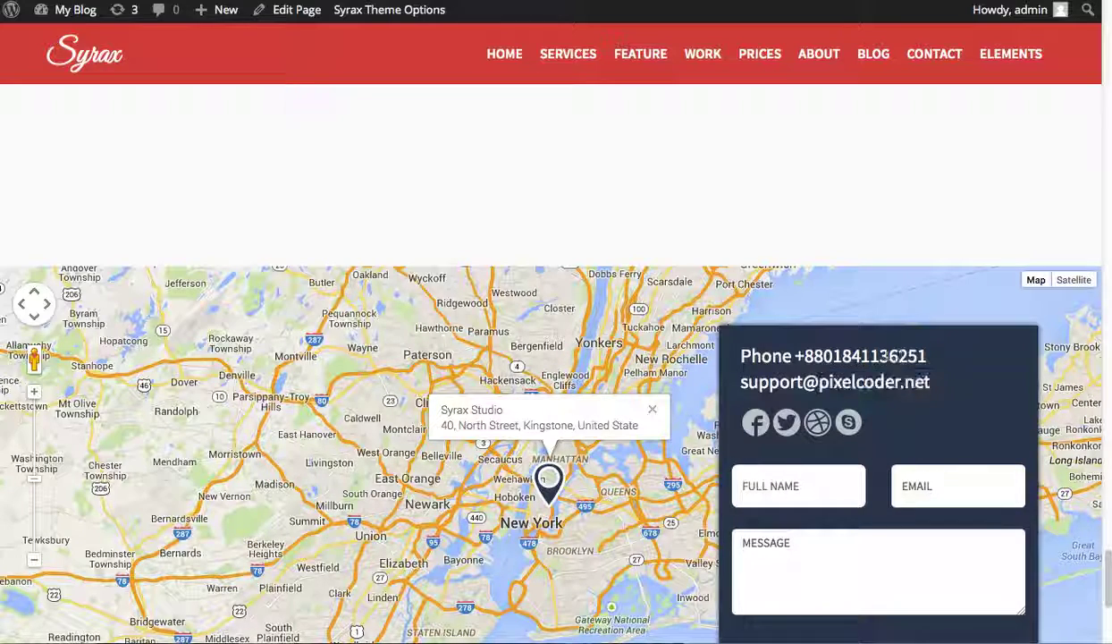
drag(897, 356, 823, 358)
click(929, 488)
click(872, 577)
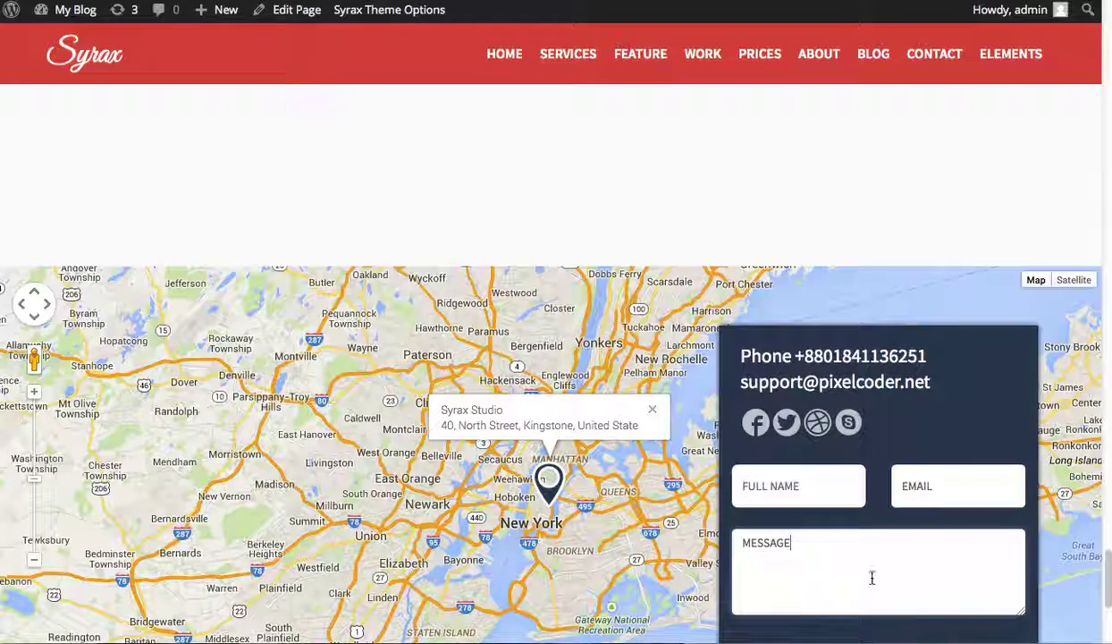
drag(443, 480, 480, 421)
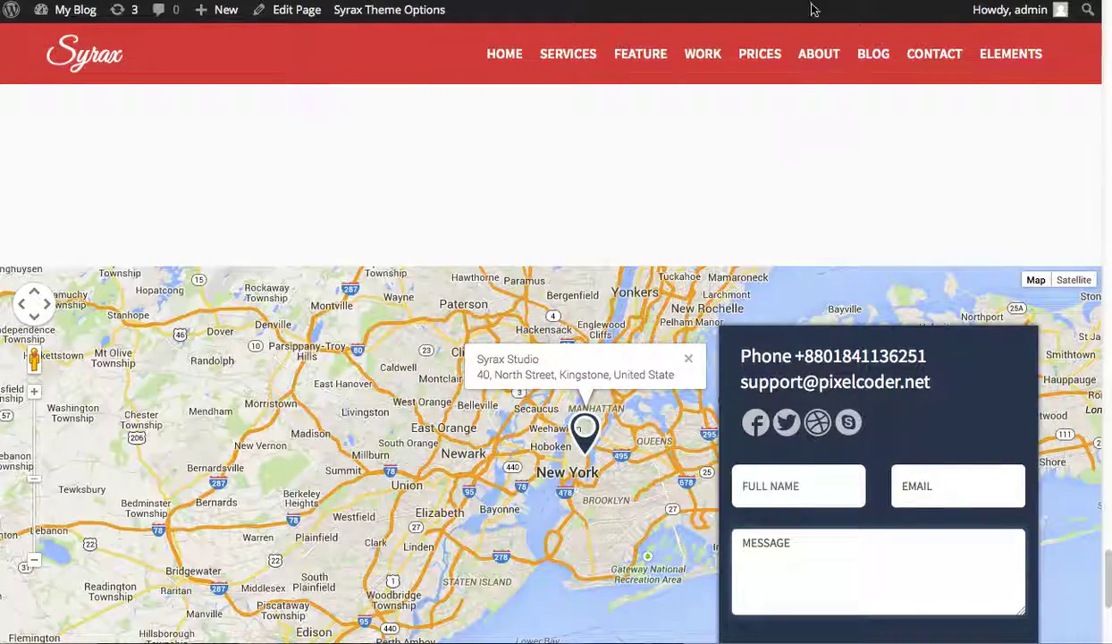
Open the Syrax Theme Options and check the request timeouts in Network Utility's ping output.
click(389, 8)
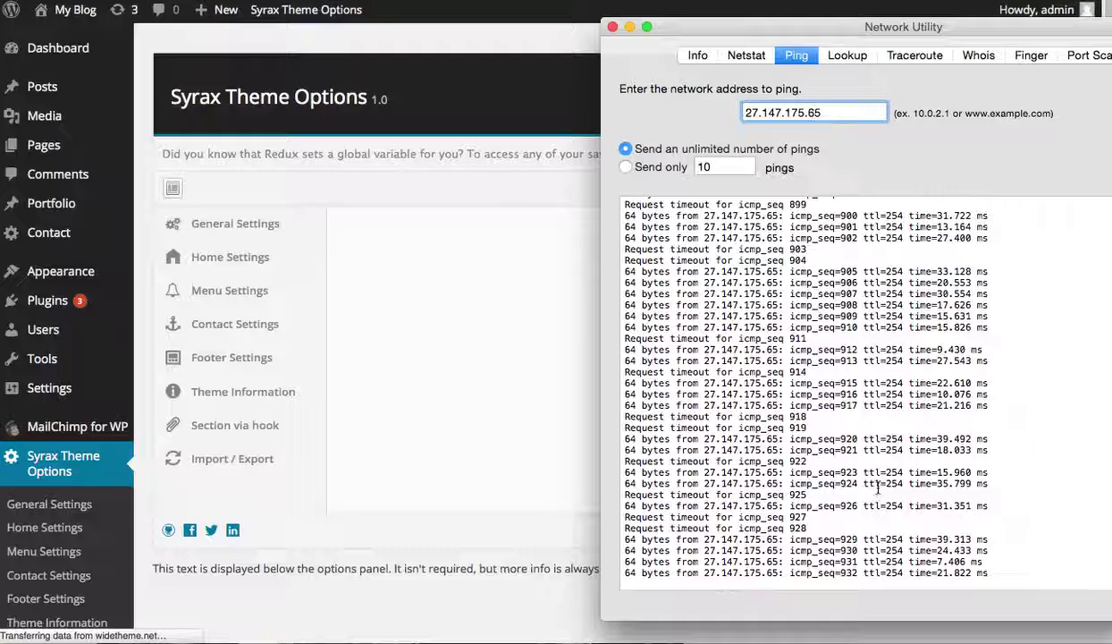
drag(807, 517, 626, 492)
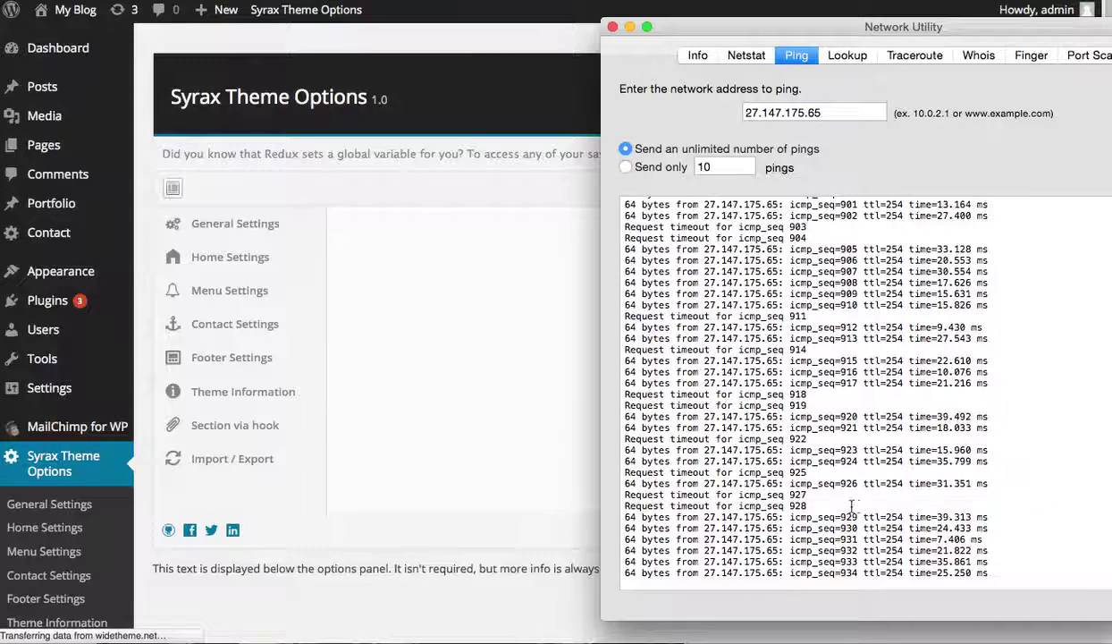
click(698, 494)
drag(697, 494, 682, 450)
click(683, 450)
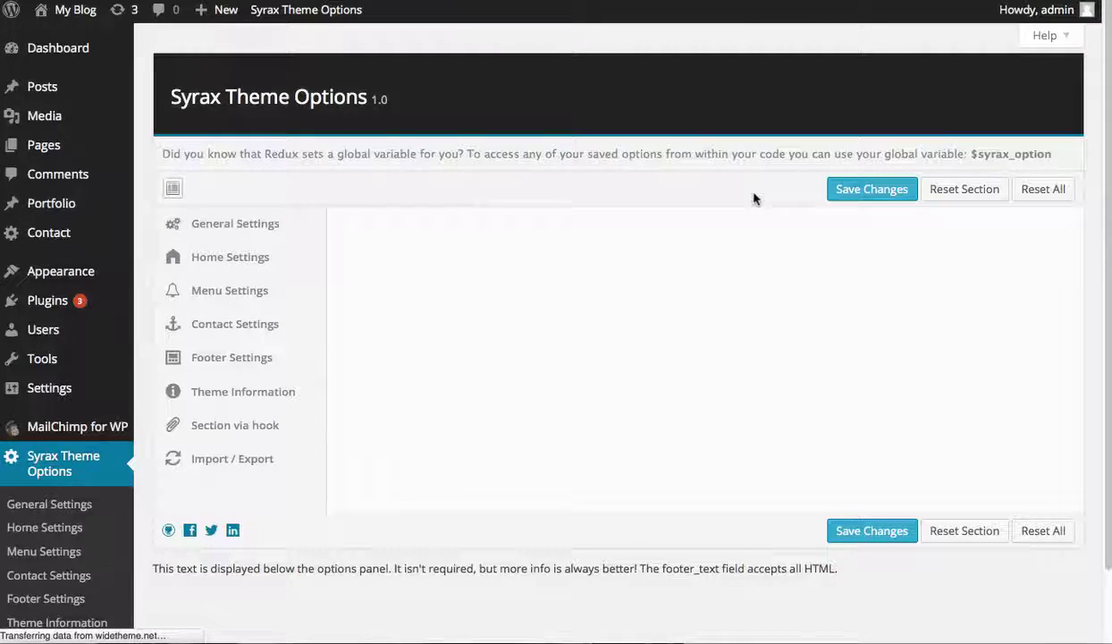
Open the Contact Settings in the theme options and examine the contact name, address, phone number and e-mail fields.
click(231, 327)
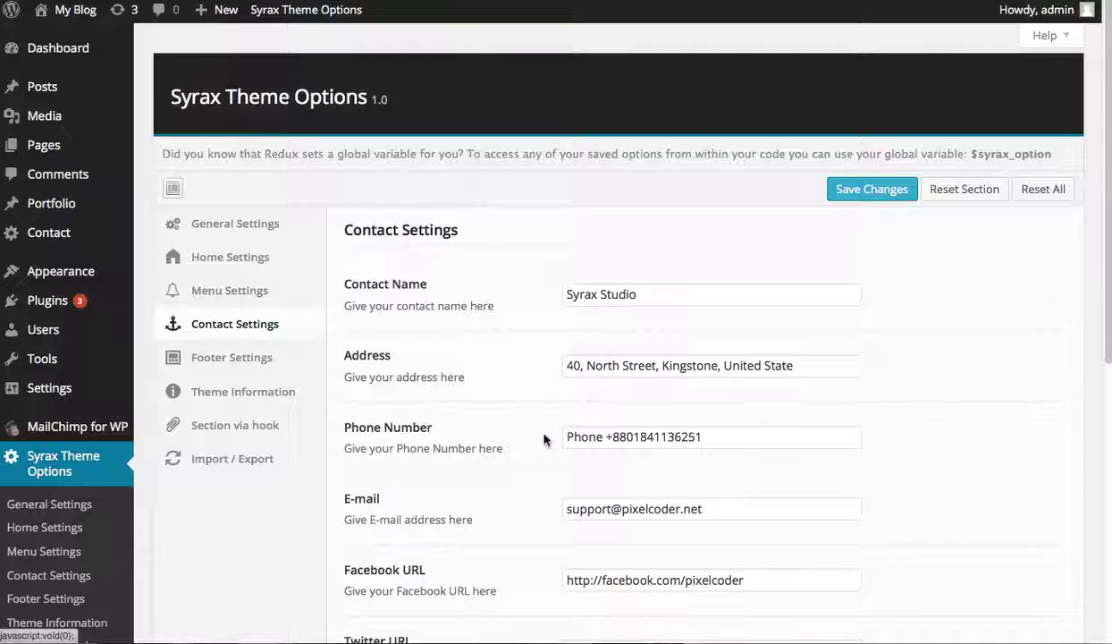
click(670, 296)
key(ctrl+a)
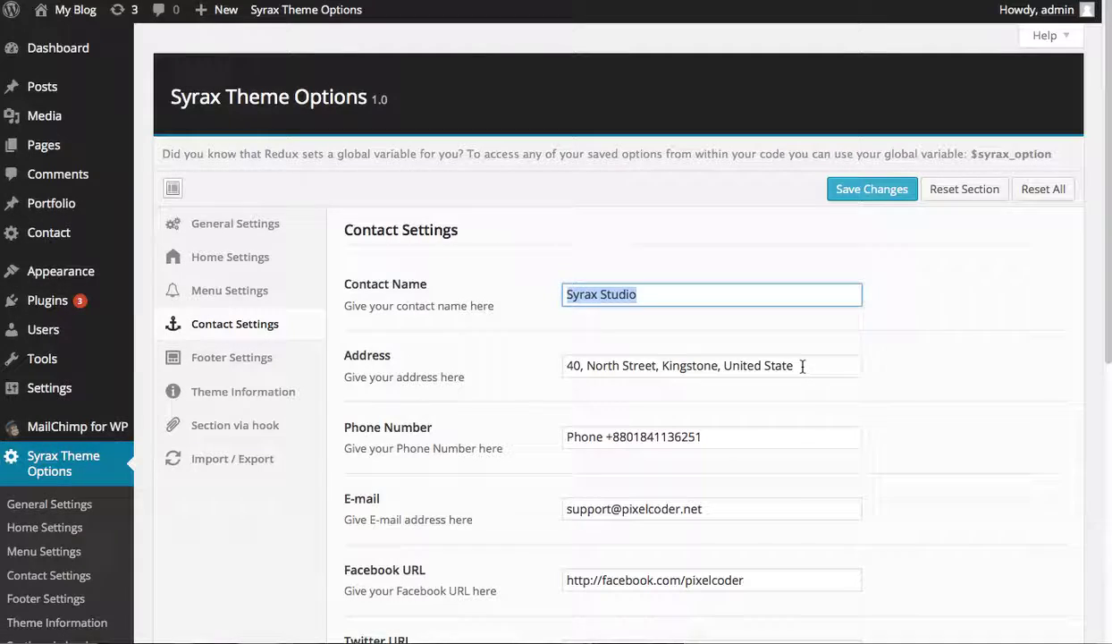
drag(802, 367, 697, 368)
drag(710, 437, 651, 437)
click(702, 510)
drag(702, 510, 681, 510)
Examine the social profile URL fields and the form id in the Contact Form 7 shortcode of the Contact Settings.
scroll(492, 448, down, 5)
click(637, 304)
click(633, 374)
click(597, 445)
click(642, 513)
scroll(497, 402, down, 3)
double_click(687, 407)
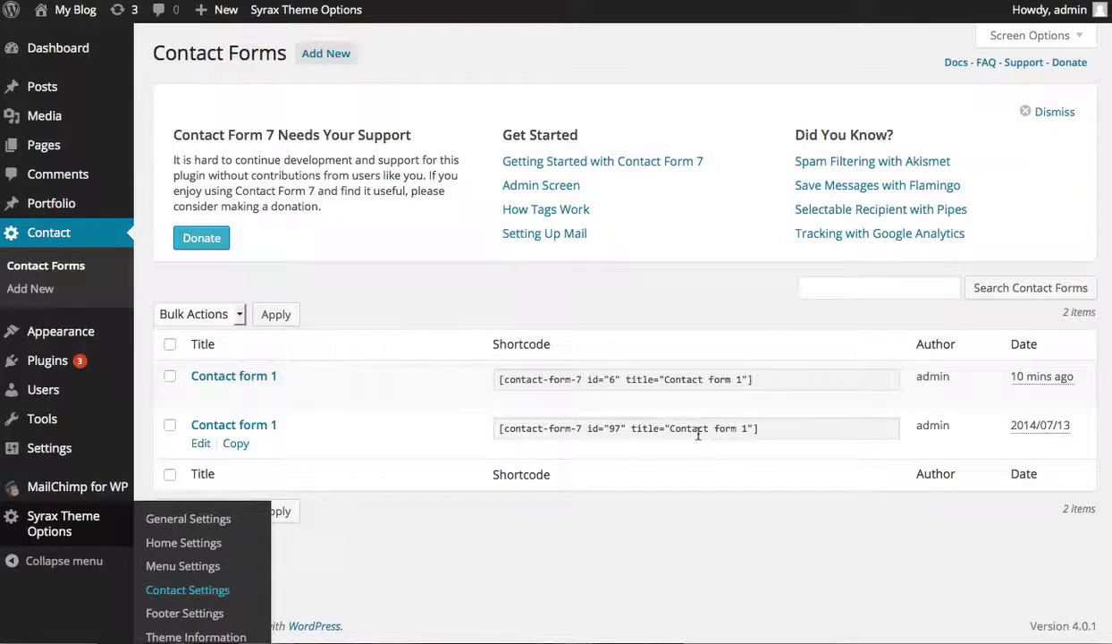
Check the shortcode of the contact form with id 97, and bulk-delete the duplicate Contact form 1 with id 6.
click(607, 428)
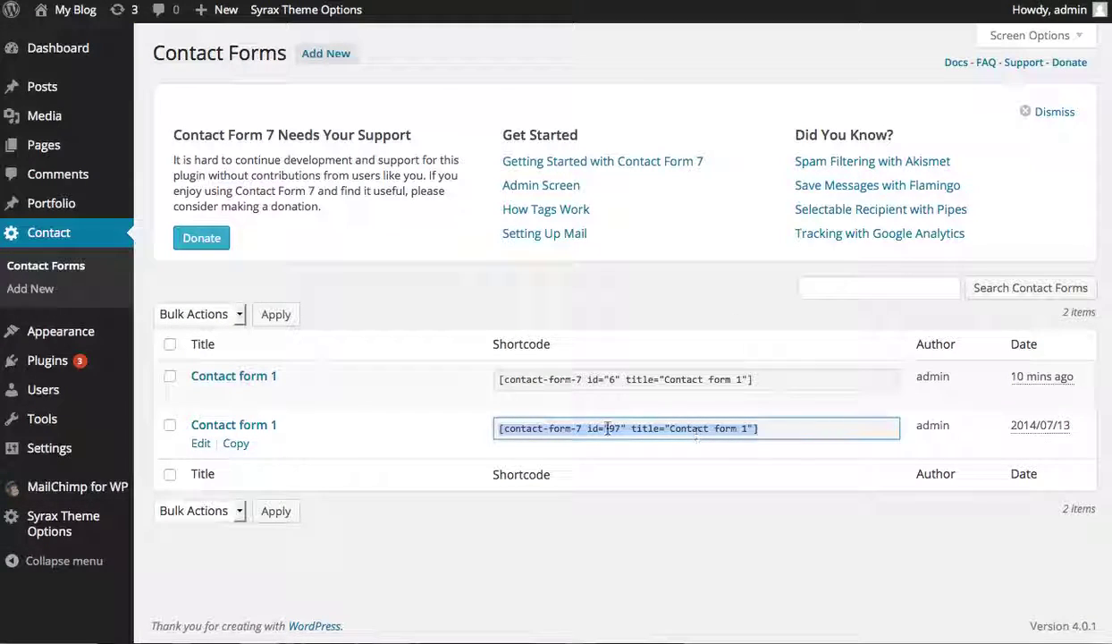
click(170, 376)
click(228, 315)
click(204, 352)
click(275, 314)
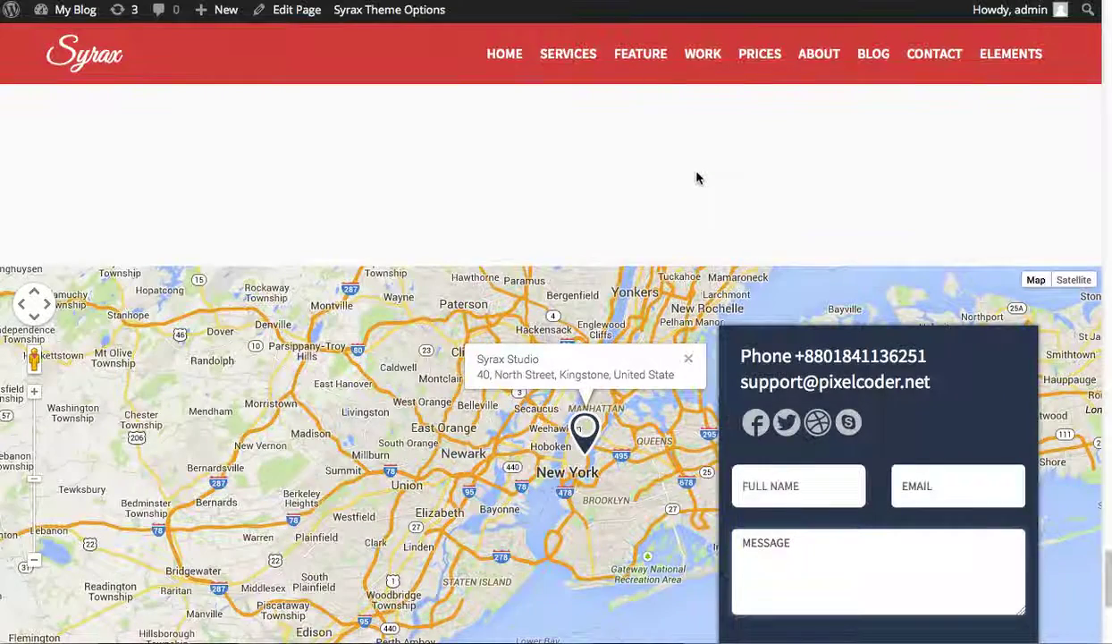
Look back over the live page from the contact map up past the team, newsletter, pricing and testimonial sections.
scroll(698, 178, up, 7)
scroll(727, 330, up, 10)
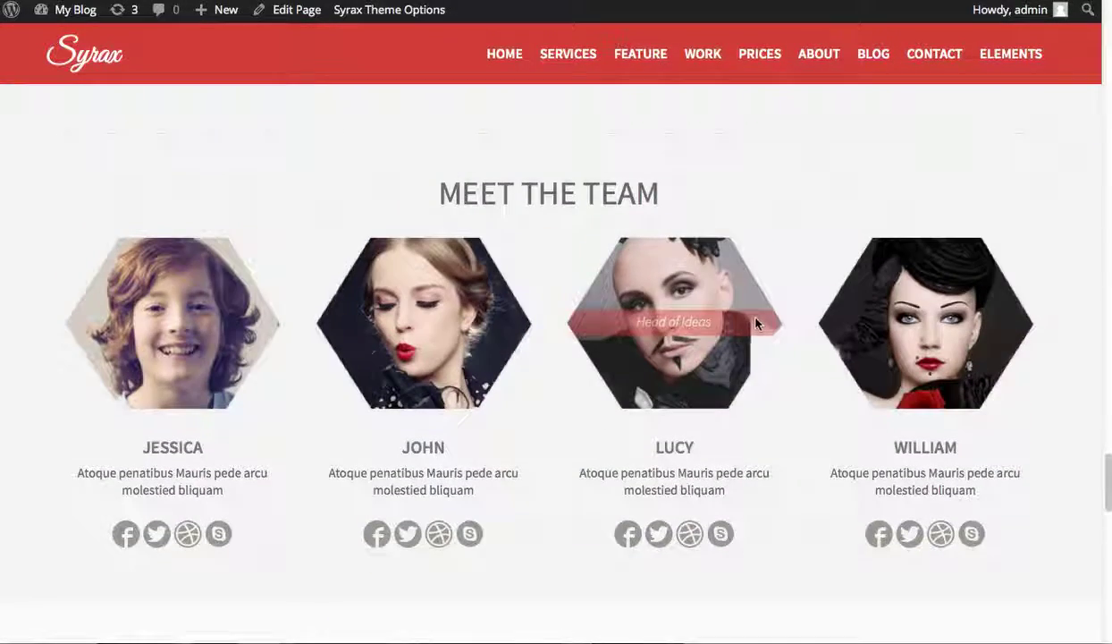
scroll(756, 324, up, 10)
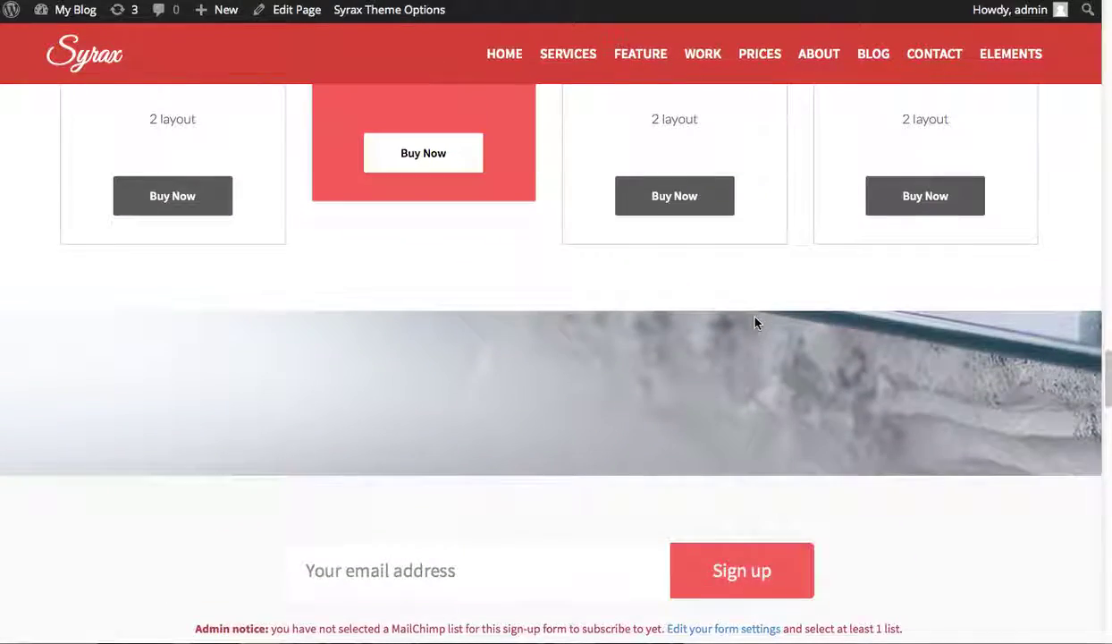
scroll(756, 323, up, 10)
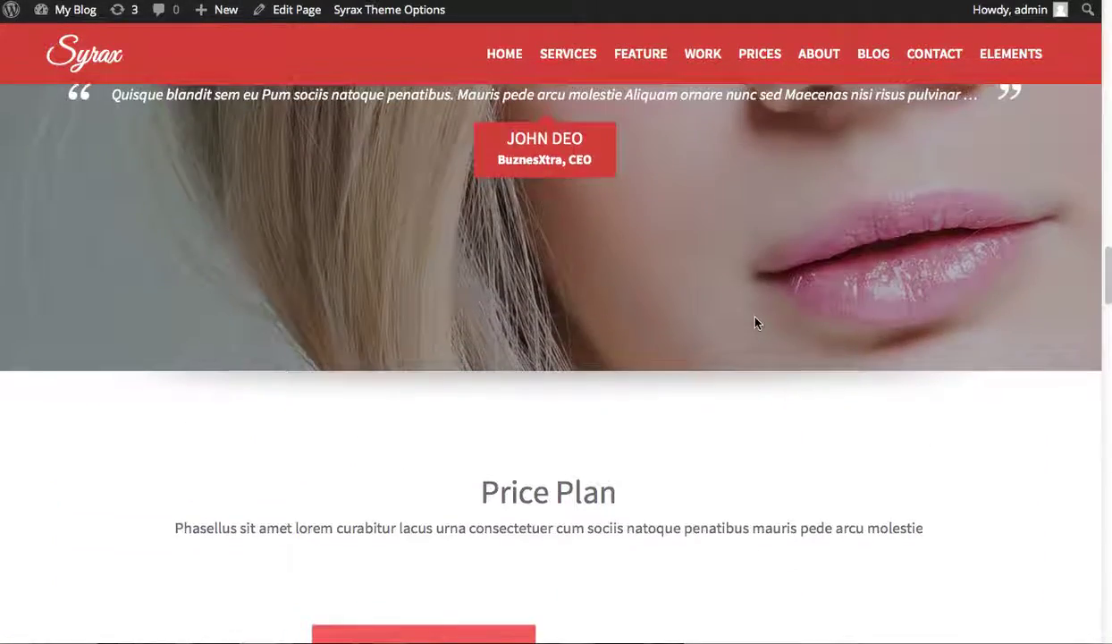
scroll(756, 324, up, 10)
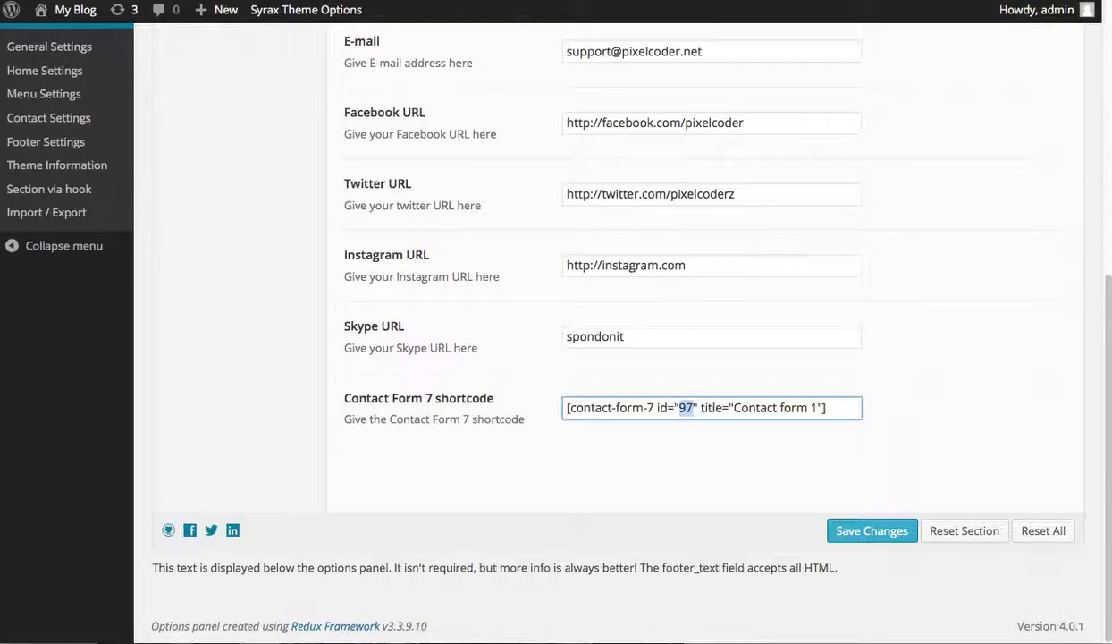
Open the list of all pages and look through the section pages down to the Parallax Feature Section.
scroll(390, 251, up, 6)
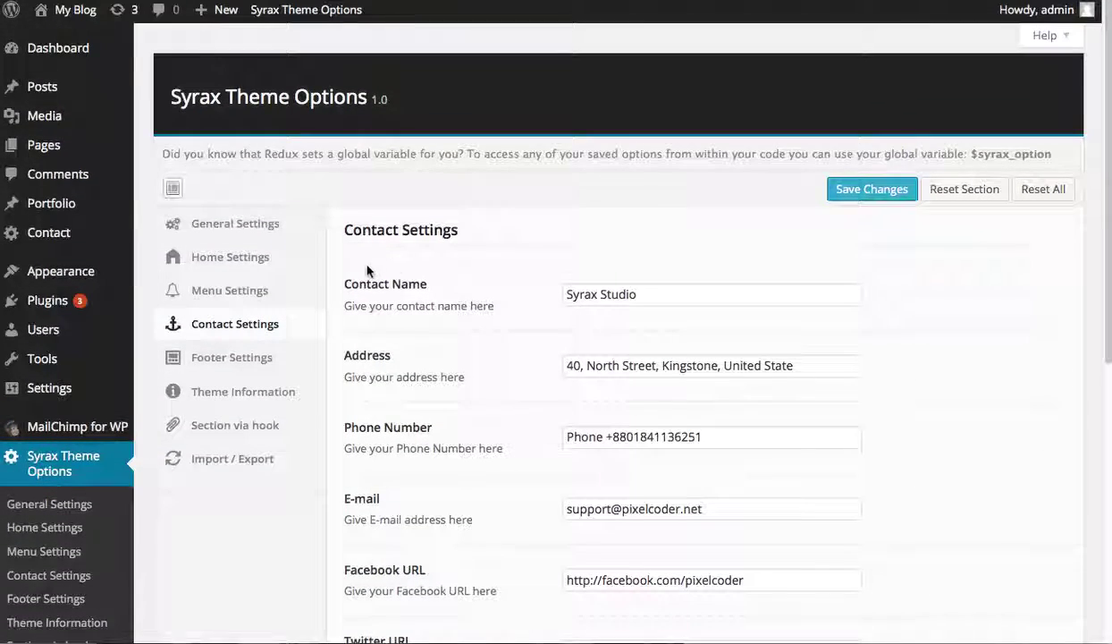
mouse_move(71, 148)
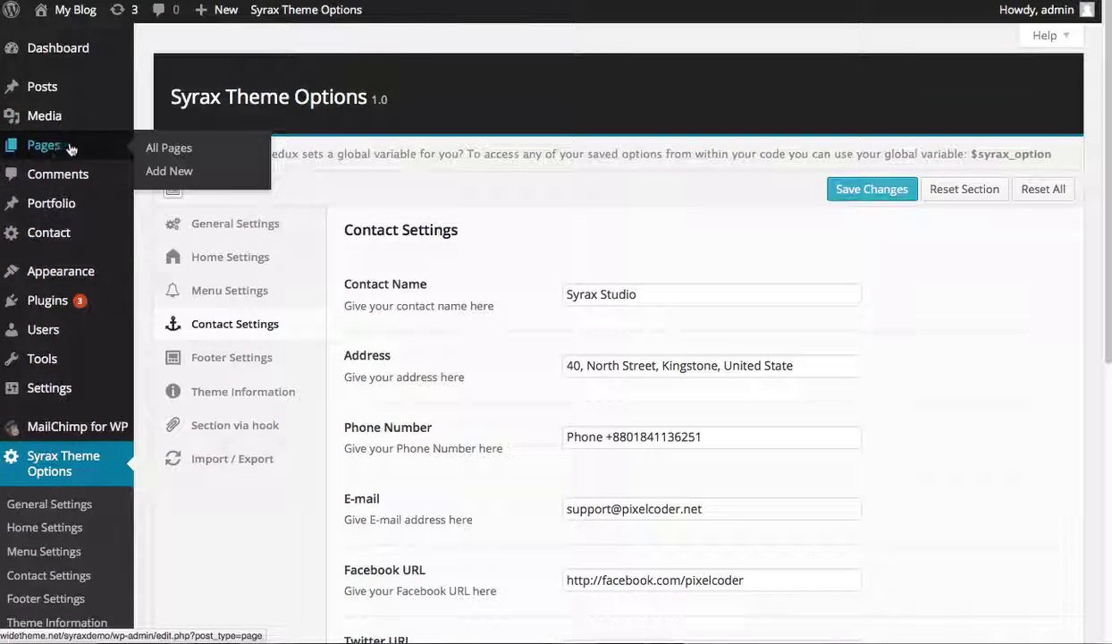
click(159, 145)
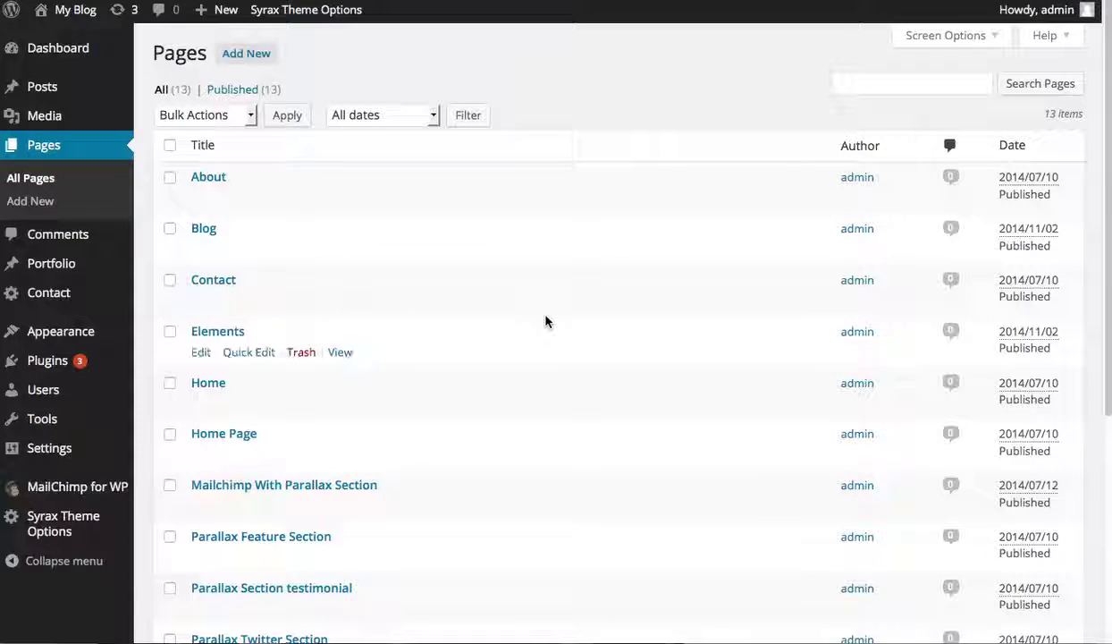
scroll(490, 348, down, 2)
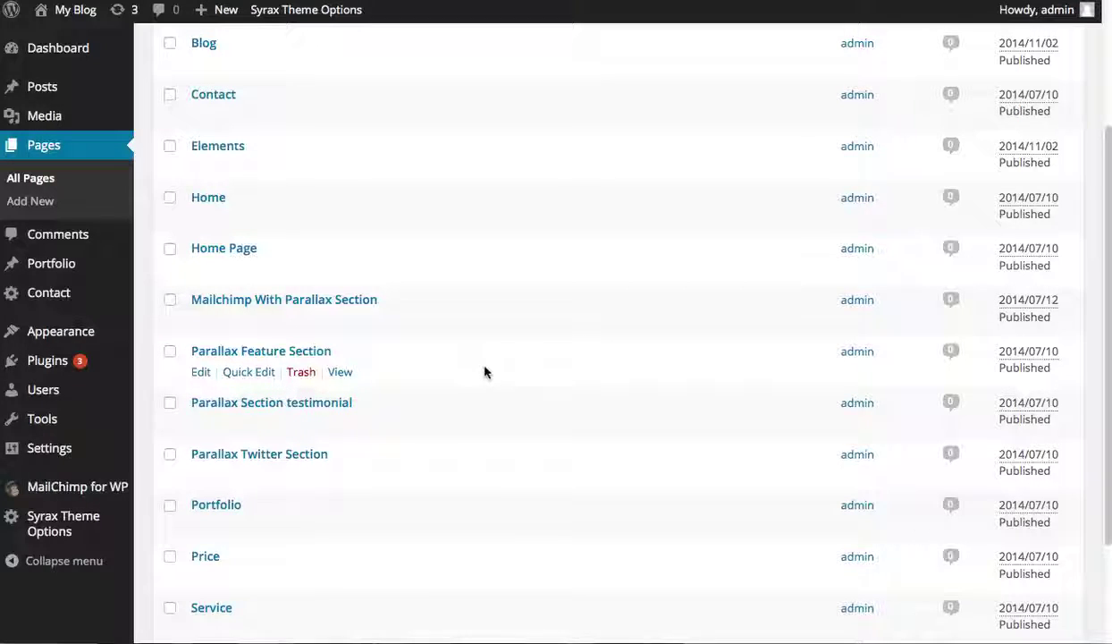
click(288, 352)
Open the General Settings of the Syrax Theme Options.
mouse_move(62, 523)
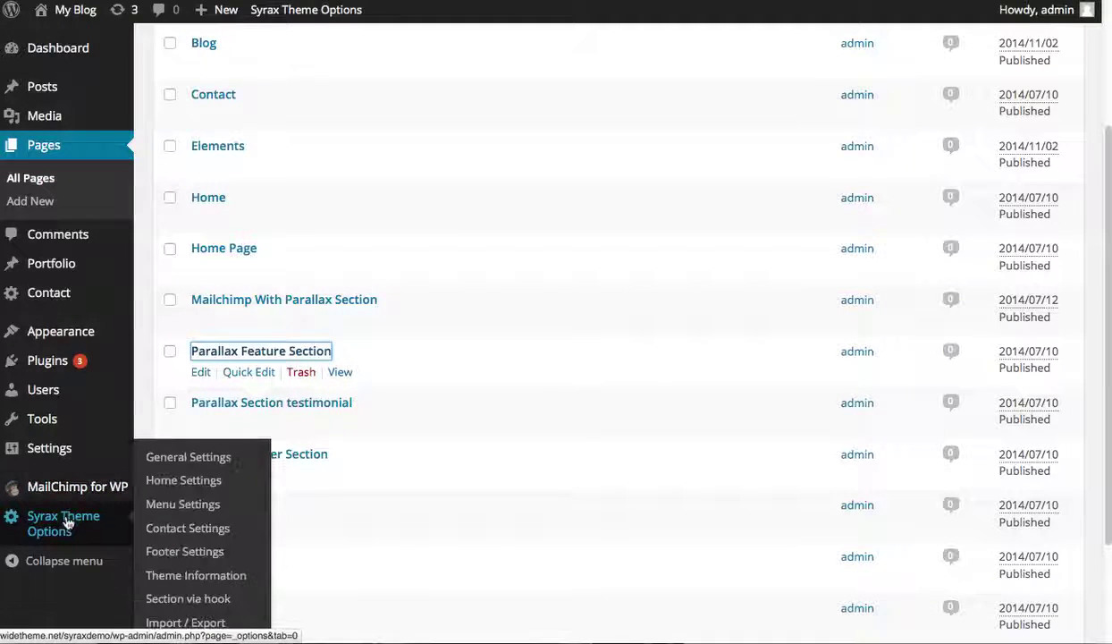
click(185, 461)
click(185, 461)
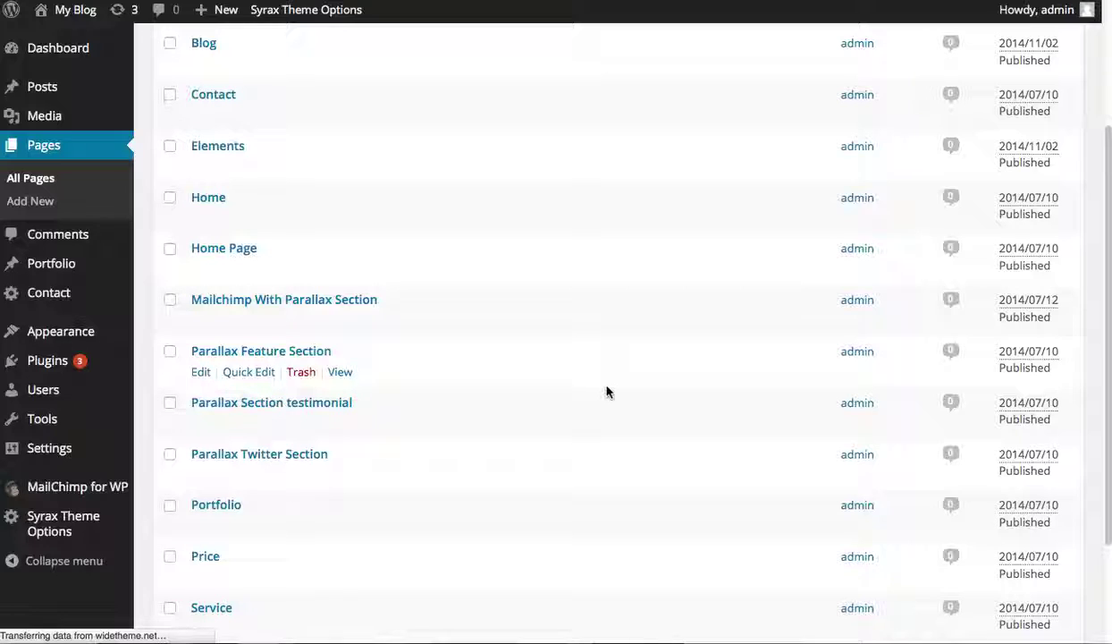
Switch to Network Utility to check the running ping, and look at the Top Features section of the live page.
key(super+Tab)
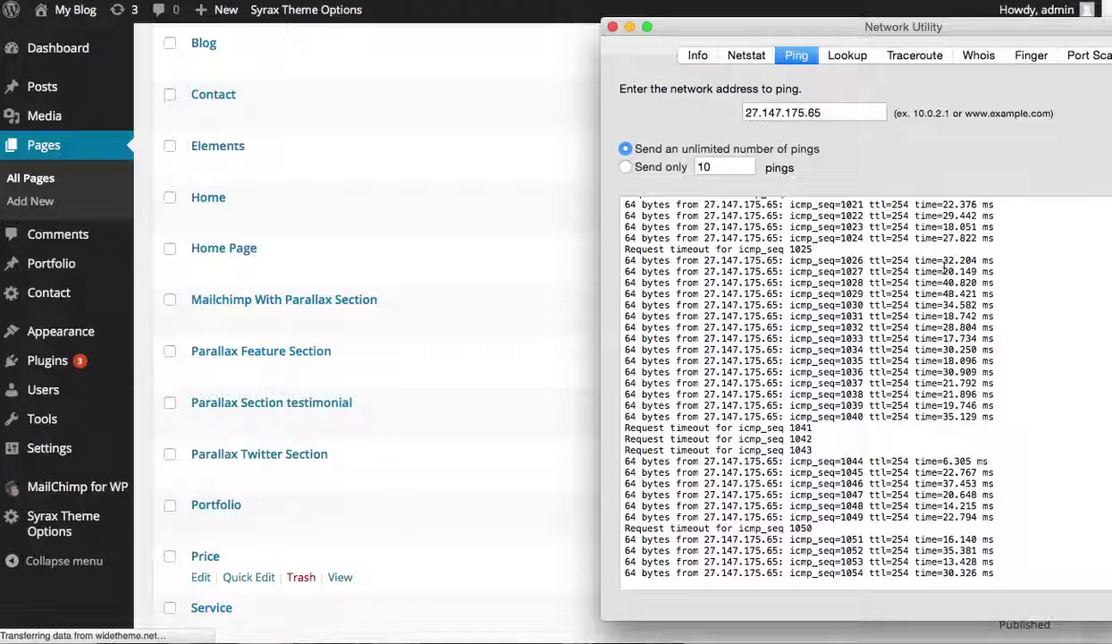
click(629, 27)
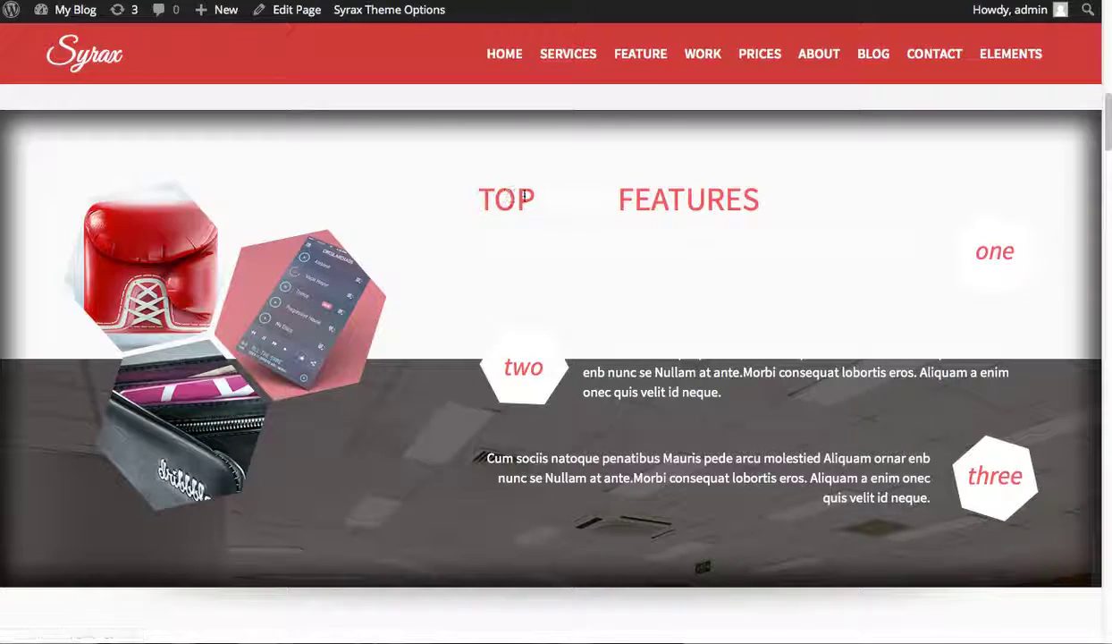
drag(515, 197, 496, 197)
key(alt+Left)
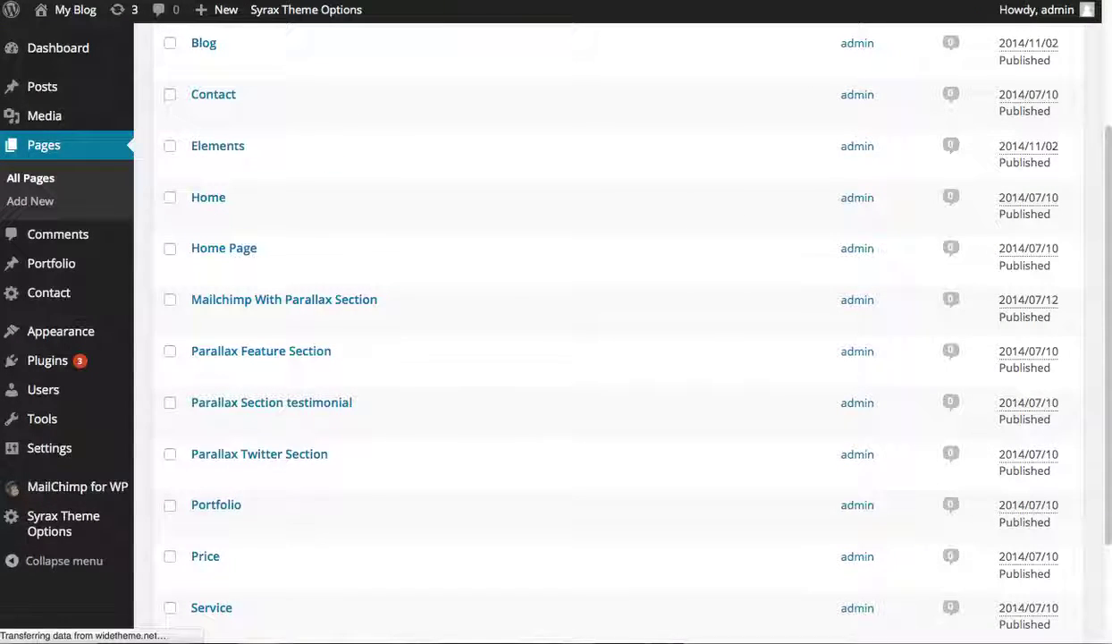
mouse_move(722, 161)
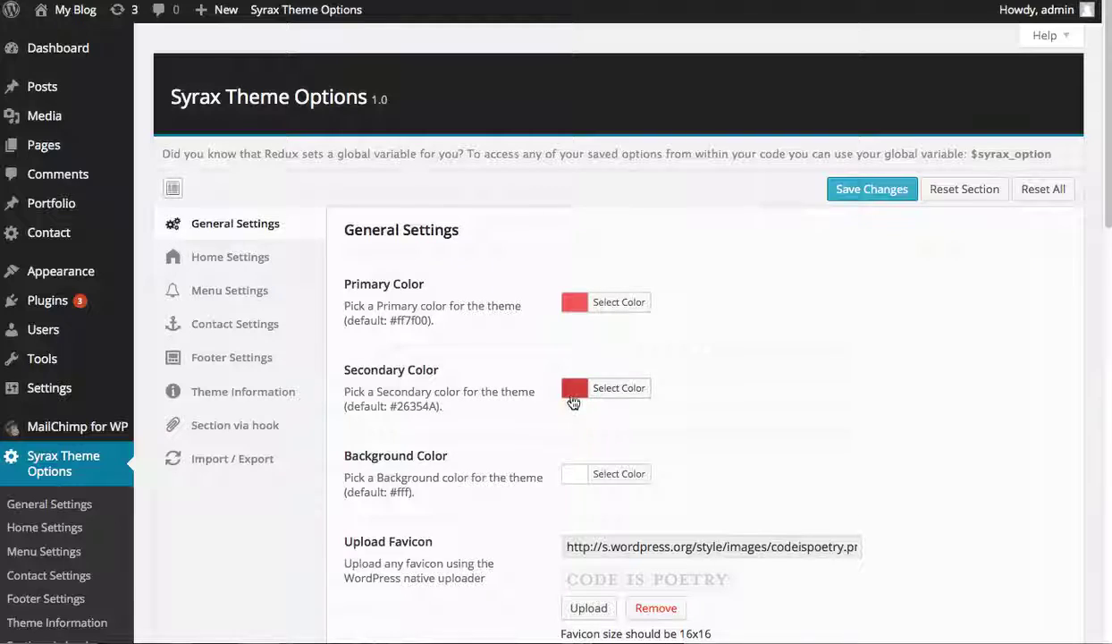
Change the theme's secondary color to a green shade in the General Settings.
click(577, 397)
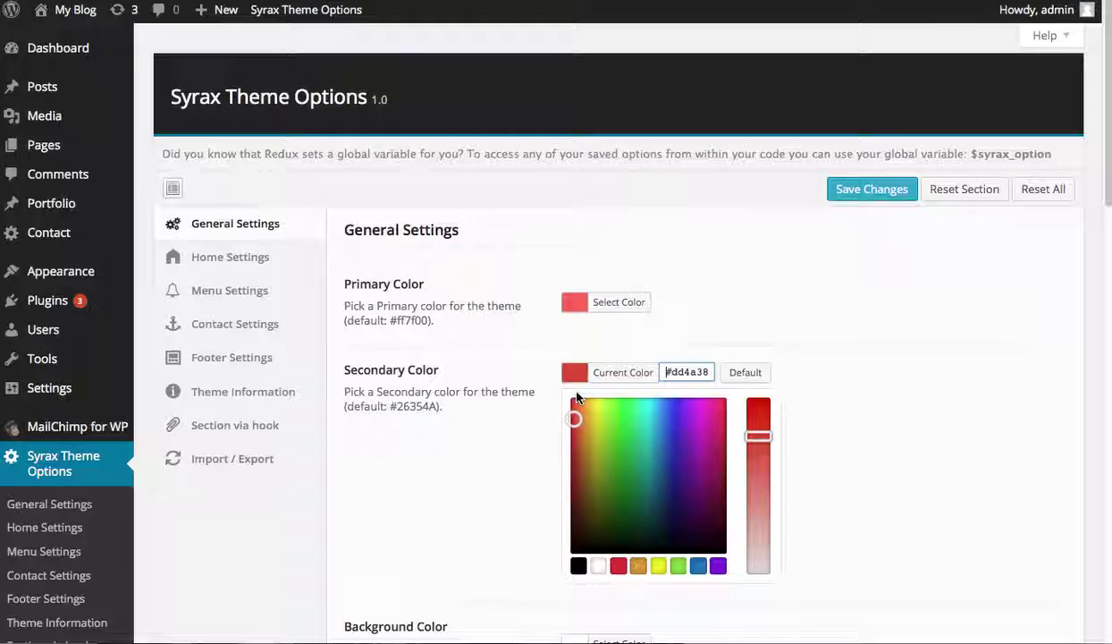
click(630, 428)
mouse_move(631, 456)
mouse_down()
mouse_move(631, 437)
mouse_move(631, 464)
mouse_up()
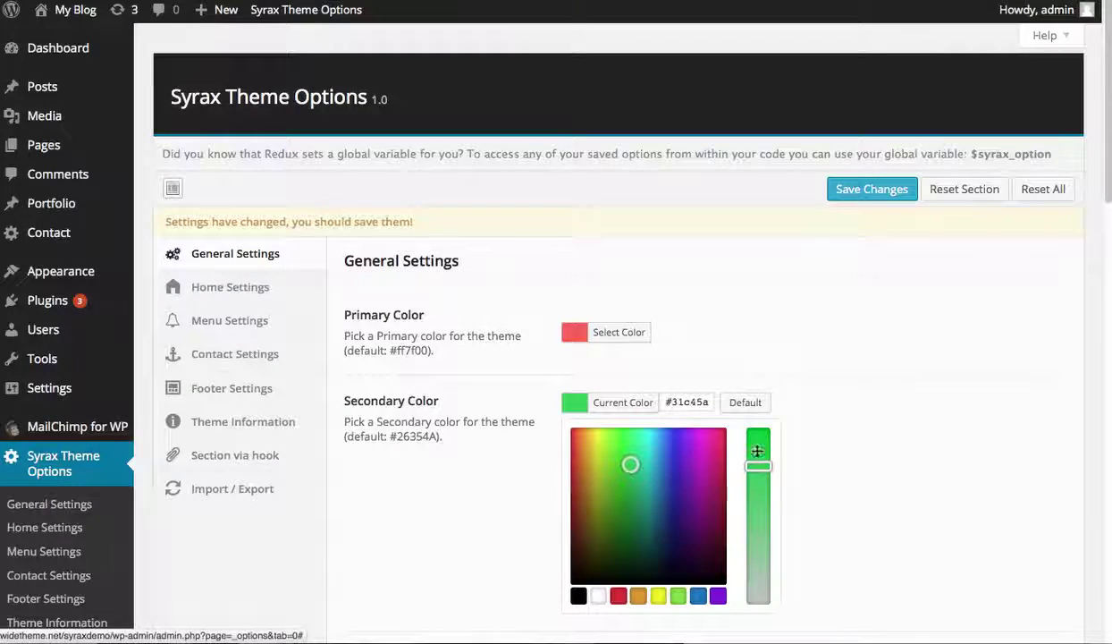
Set the theme's primary color to the blue #4e58db and save the changed theme options.
click(596, 333)
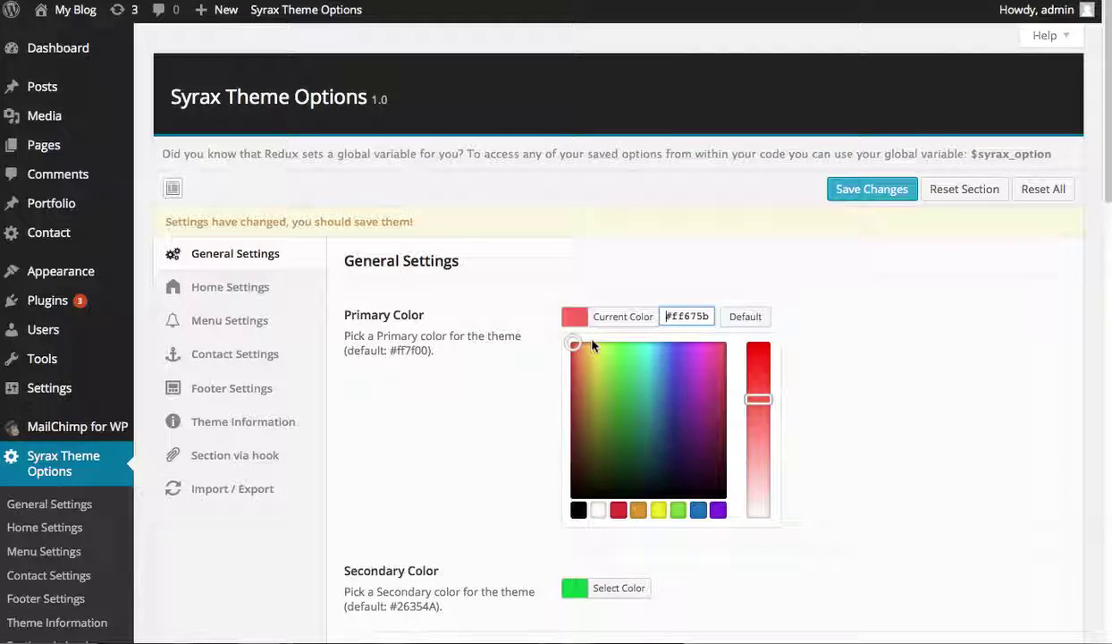
drag(663, 374, 673, 364)
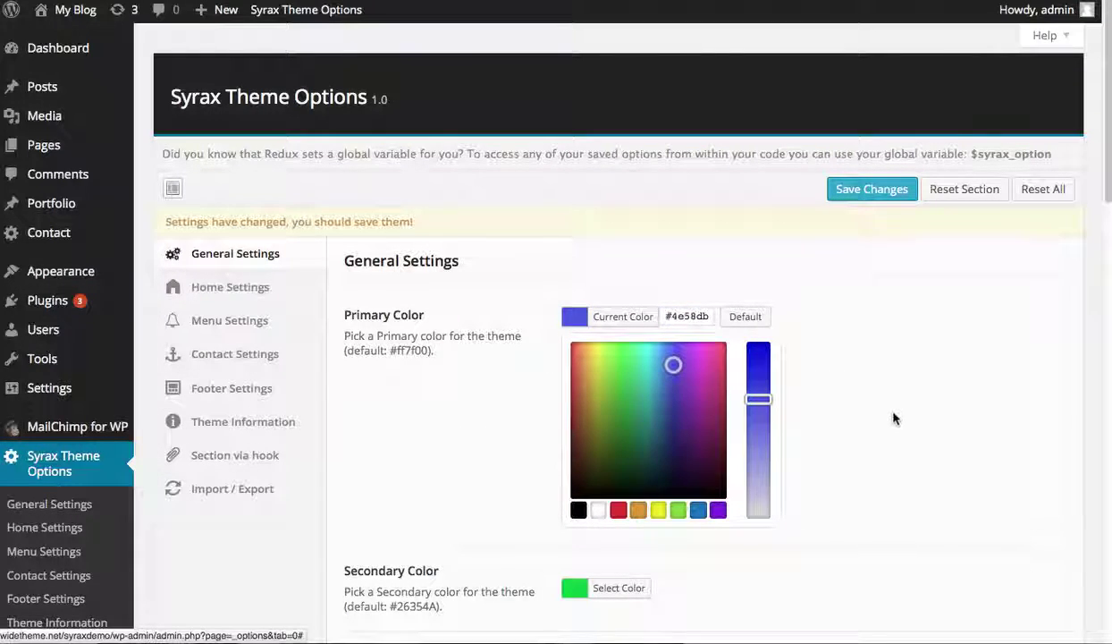
click(894, 418)
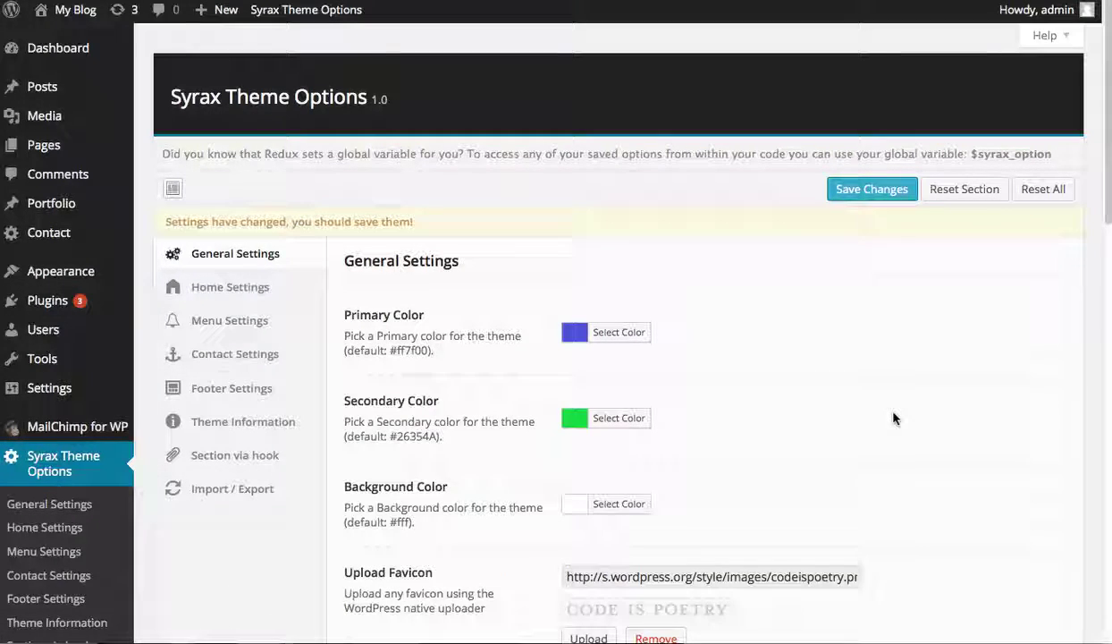
click(872, 192)
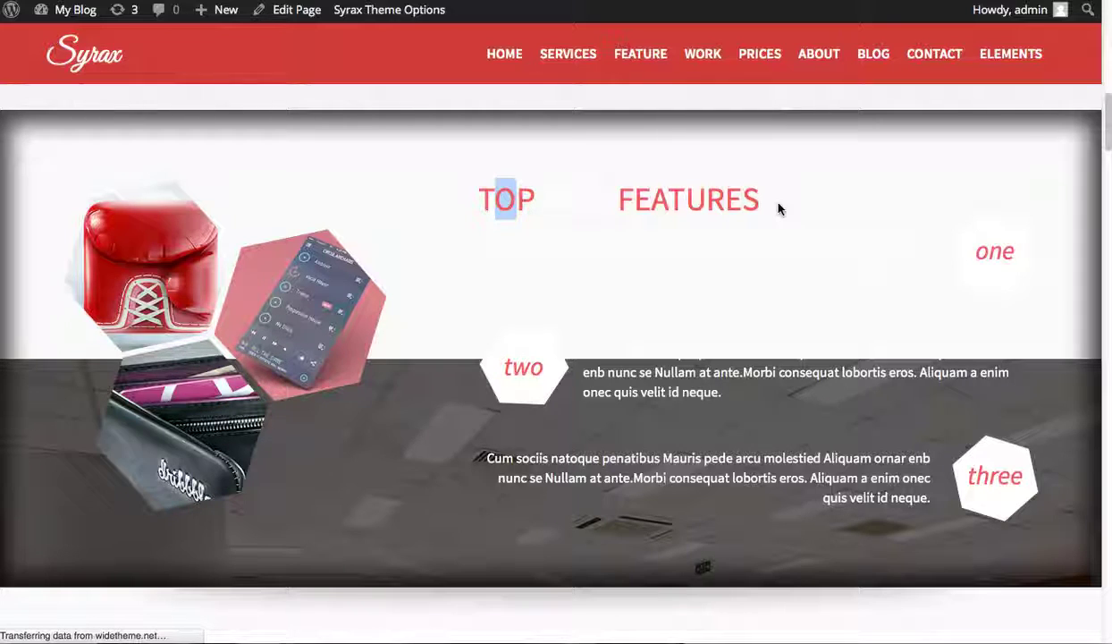
Reopen the theme options from the live page and examine the General Settings for colors, favicon, logo, custom CSS and custom JavaScript.
click(718, 204)
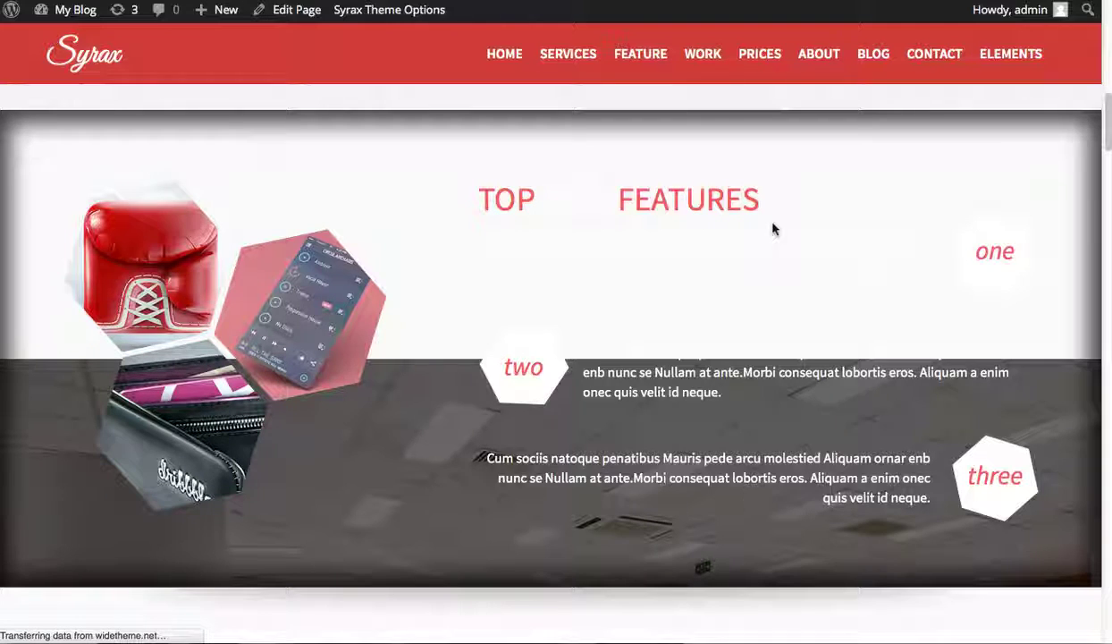
click(389, 9)
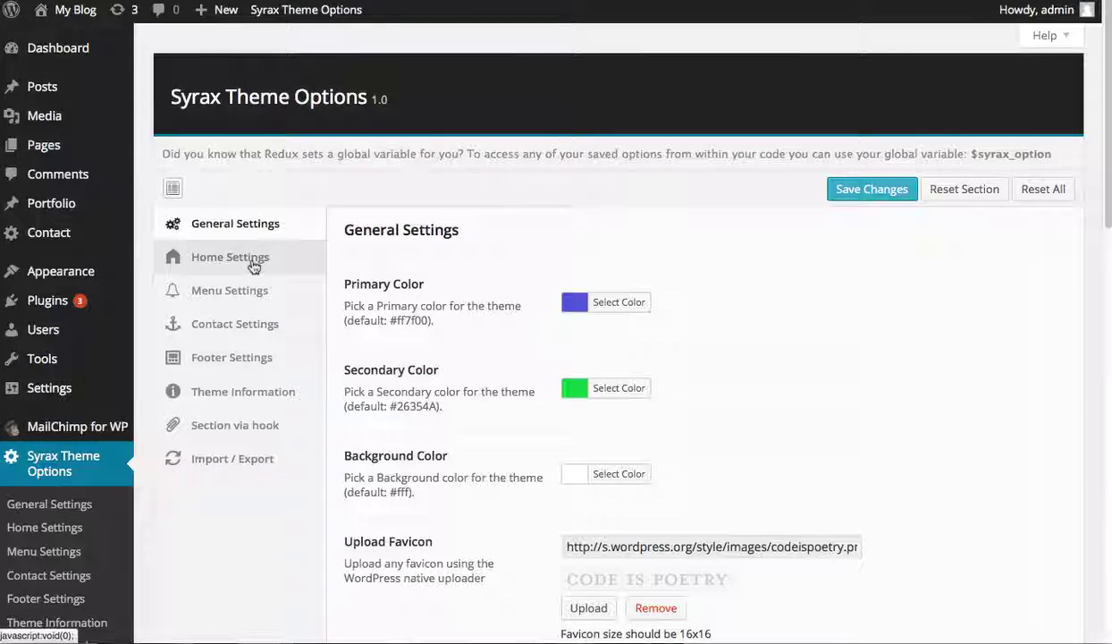
scroll(519, 416, down, 1)
scroll(517, 418, down, 1)
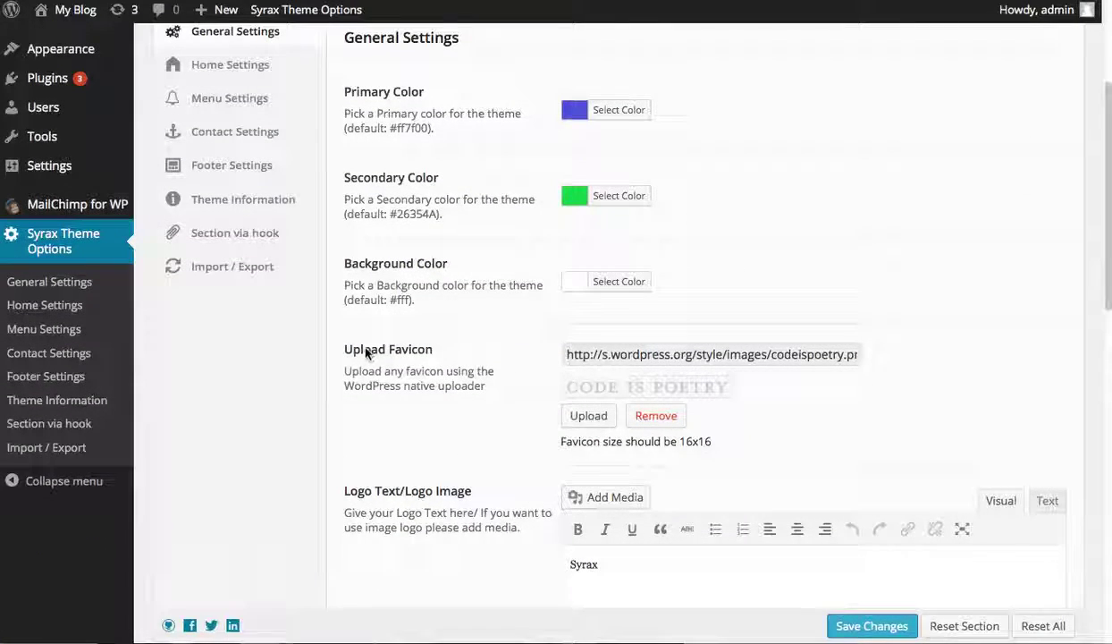
scroll(608, 382, down, 2)
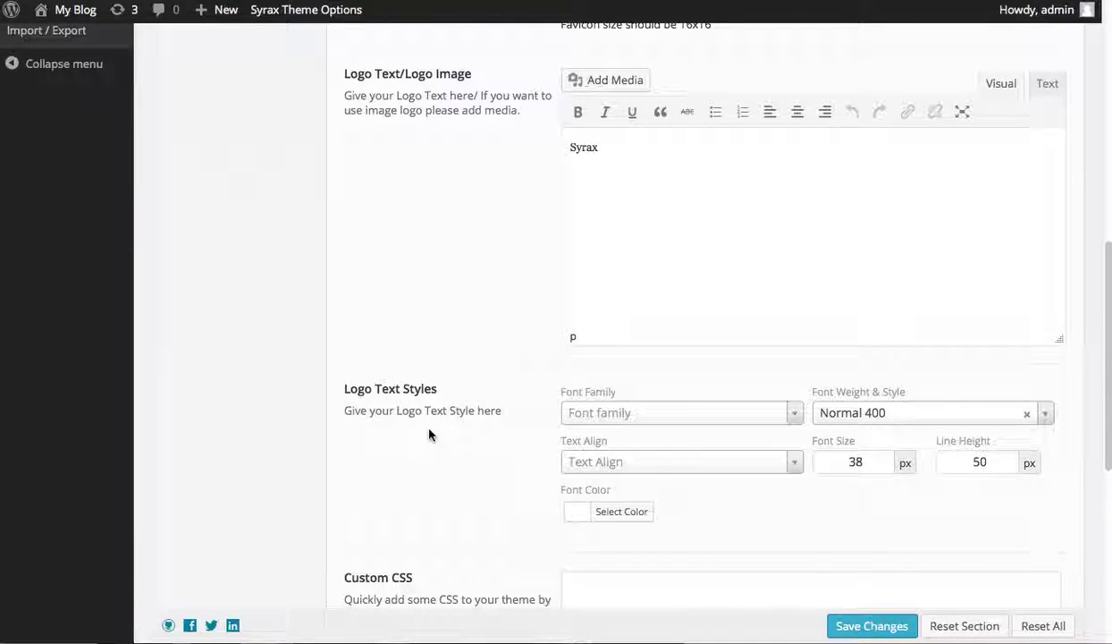
scroll(446, 436, down, 1)
scroll(446, 435, down, 5)
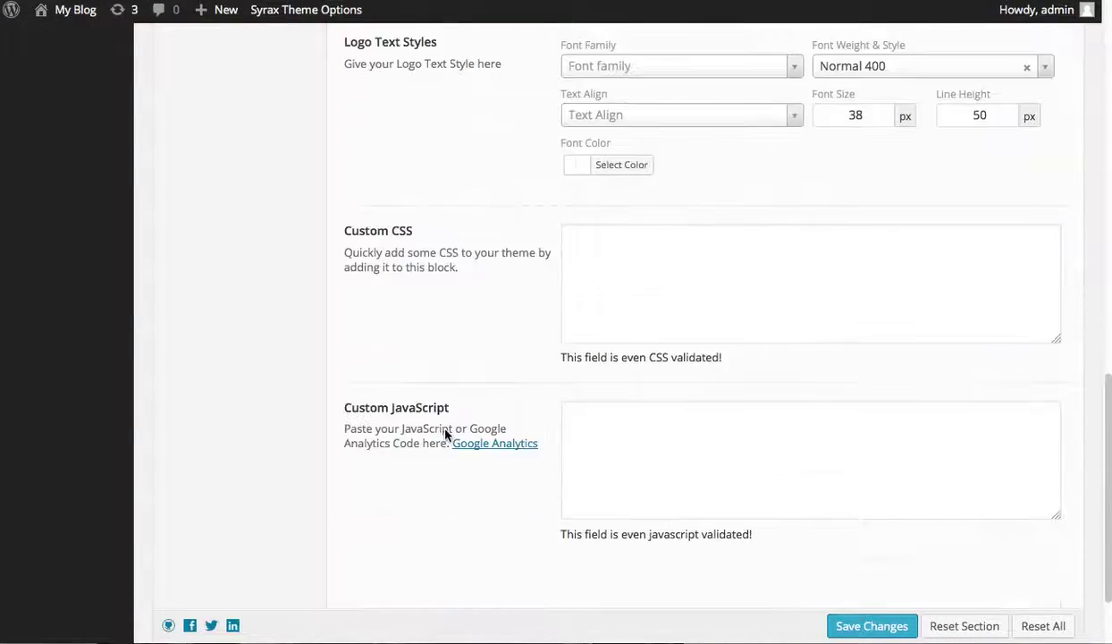
scroll(303, 405, up, 9)
scroll(301, 409, up, 3)
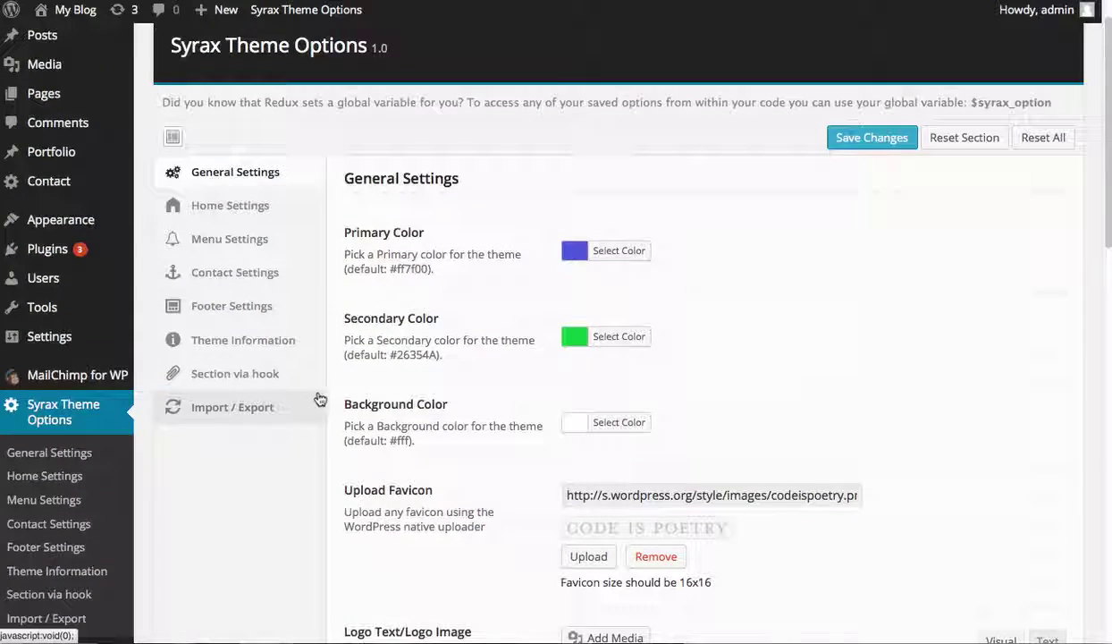
Examine the comments option in the Home Settings, the link color in the Menu Settings and the Contact Settings fields.
click(258, 209)
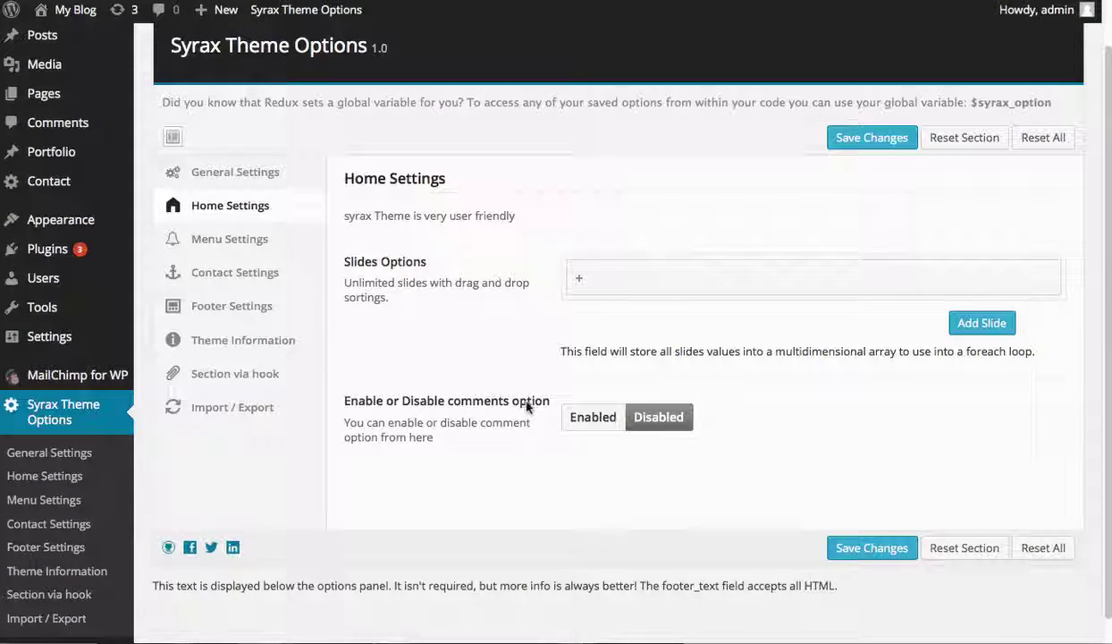
drag(529, 406, 455, 398)
click(230, 240)
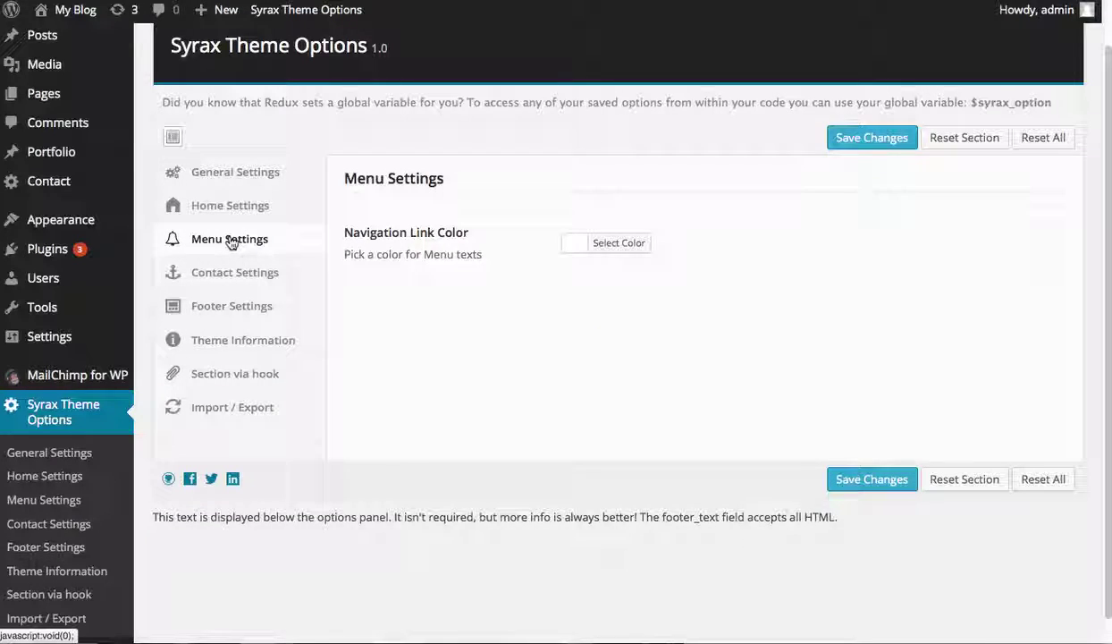
click(243, 275)
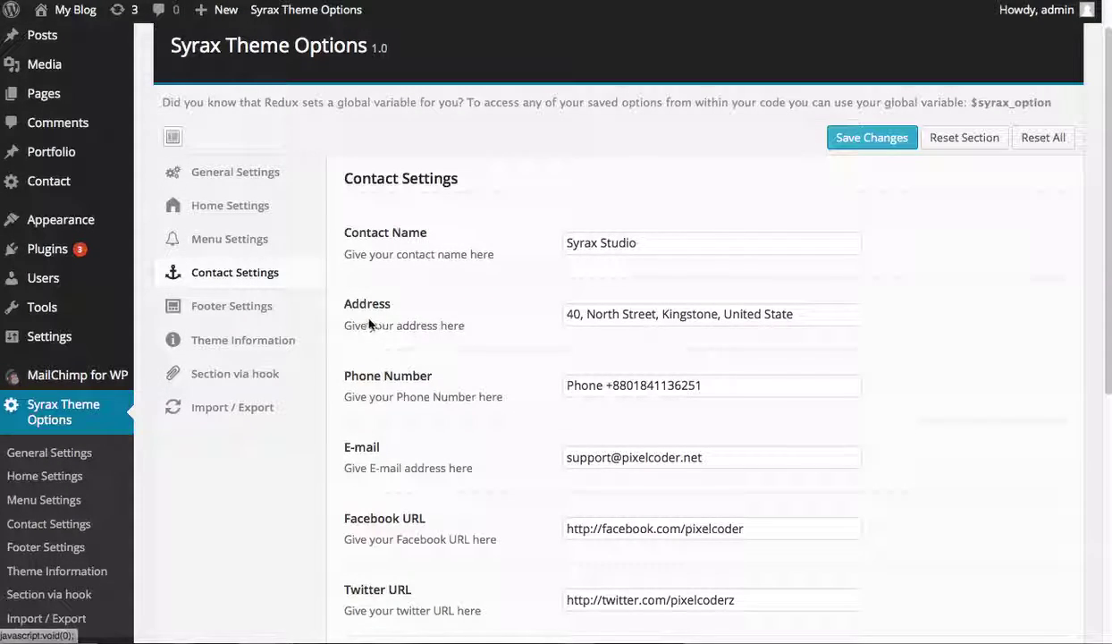
Examine the Footer Settings for footer logo text, logo text styles, footer text, privacy text and privacy text link.
click(248, 309)
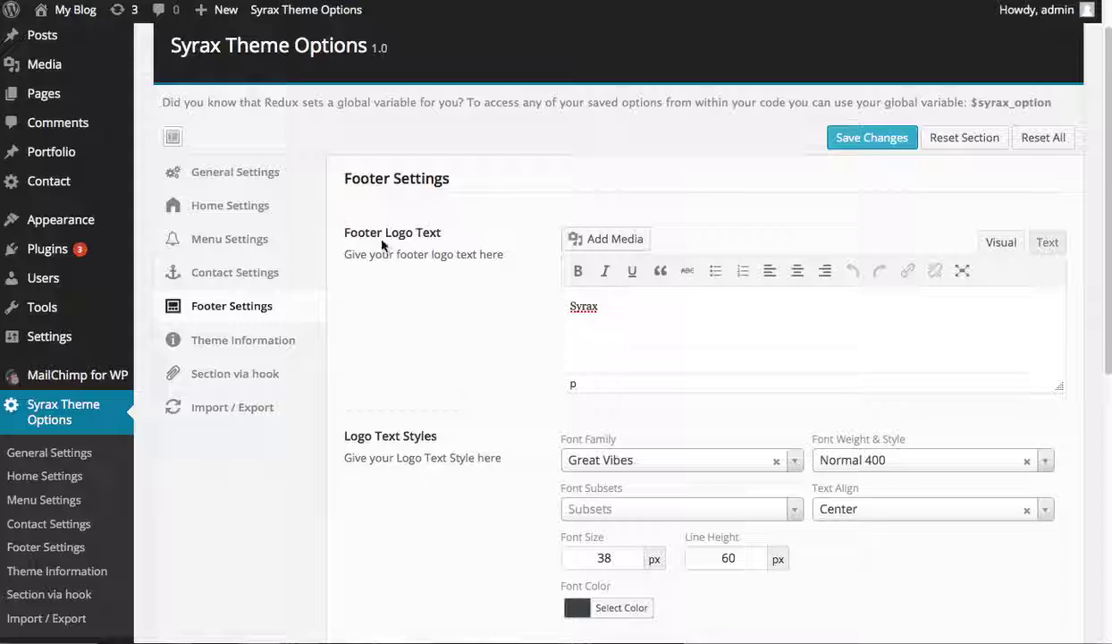
mouse_move(426, 461)
mouse_down()
mouse_move(401, 458)
mouse_move(432, 472)
mouse_up()
scroll(432, 472, down, 5)
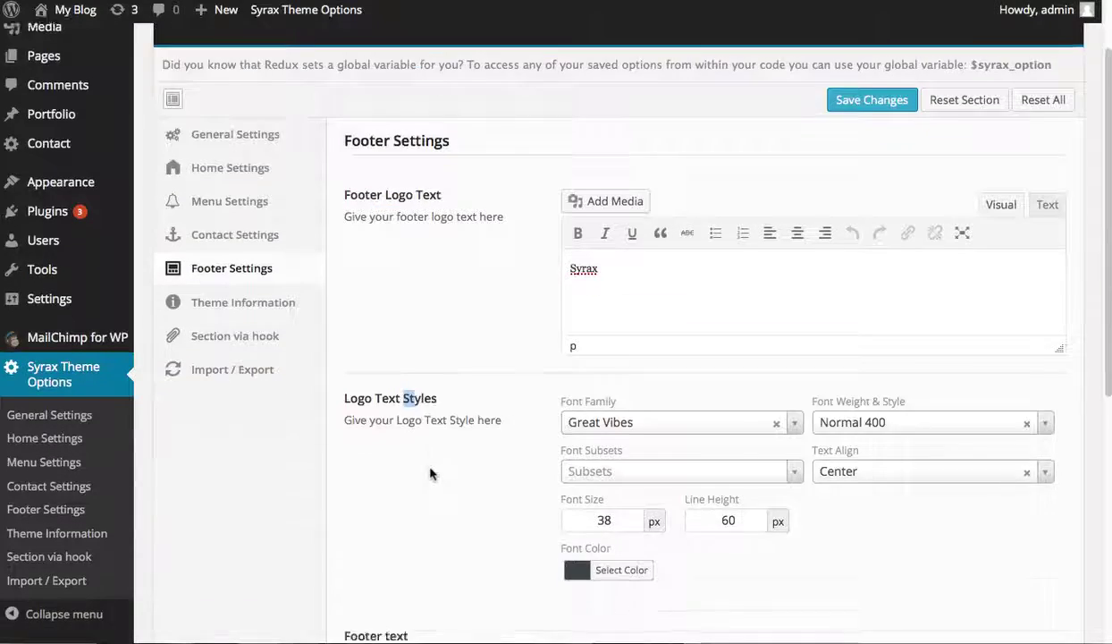
double_click(394, 246)
drag(397, 335, 364, 336)
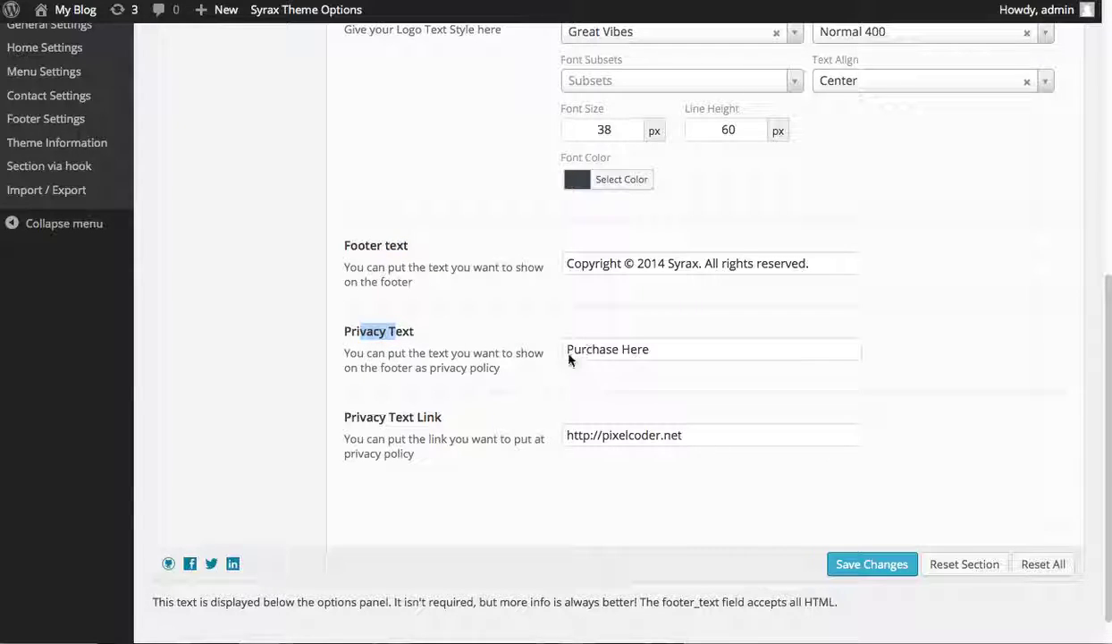
drag(401, 420, 358, 420)
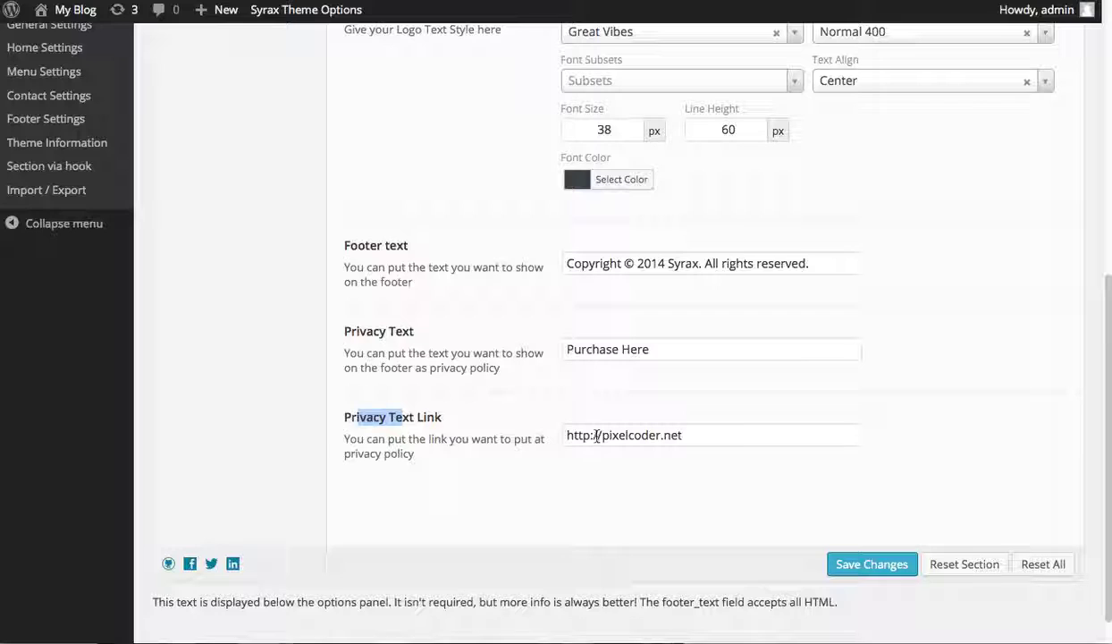
scroll(516, 468, up, 3)
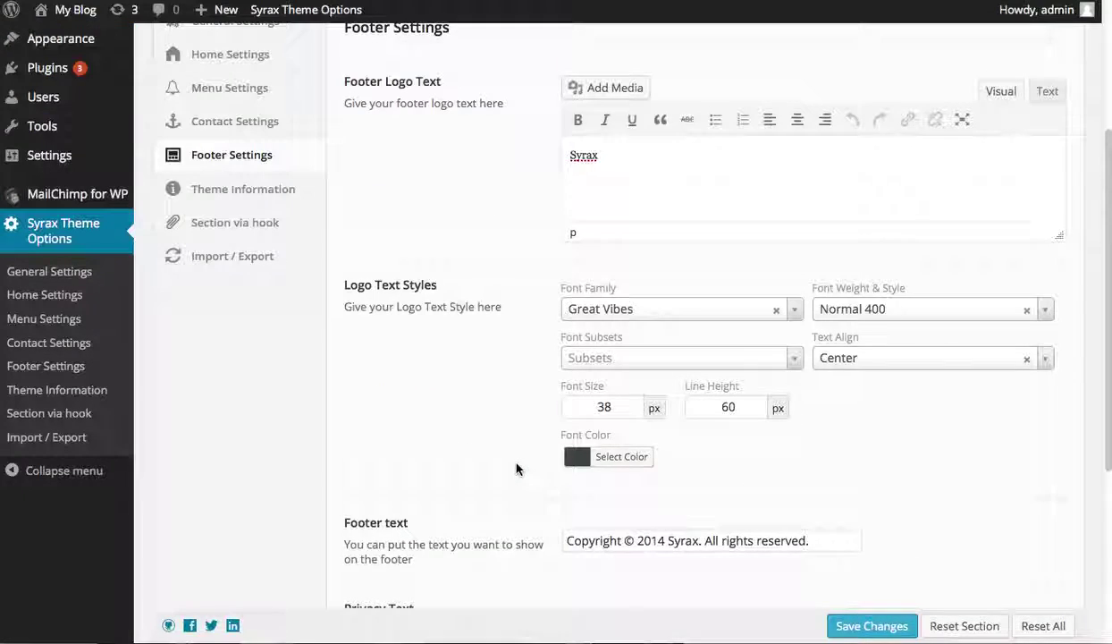
scroll(516, 468, down, 3)
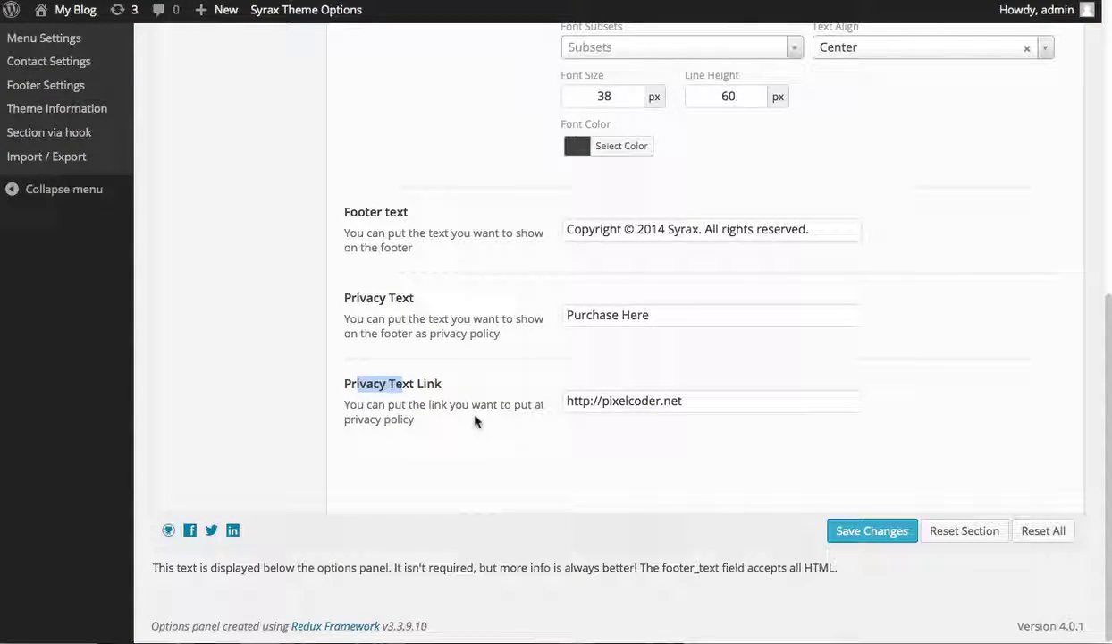
Return to the Home Settings with the slides and comments options.
scroll(473, 421, up, 2)
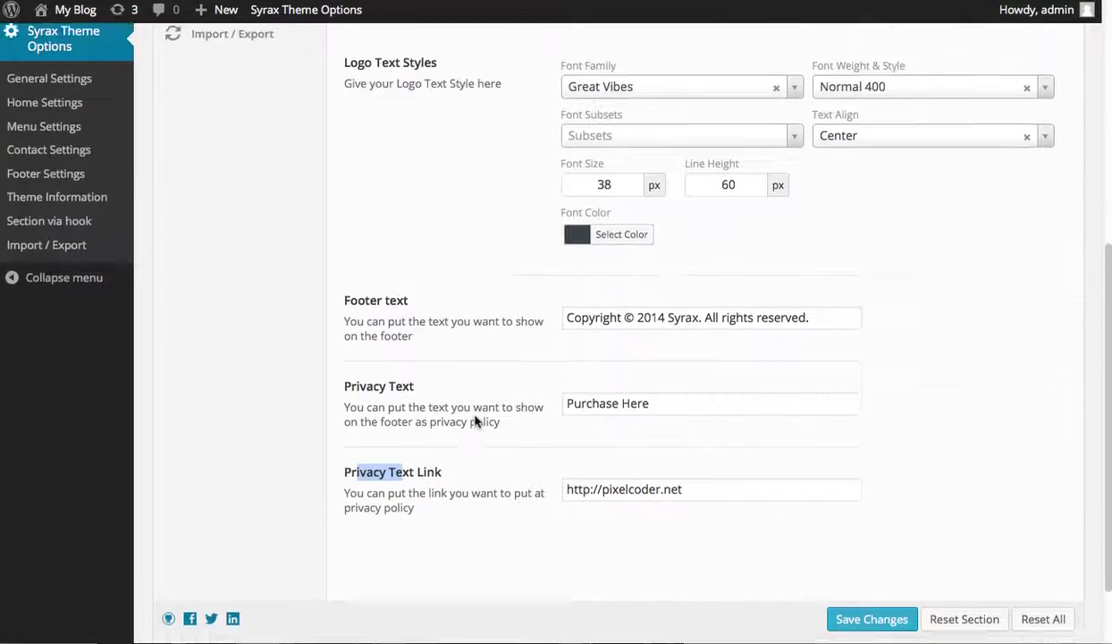
scroll(472, 387, up, 5)
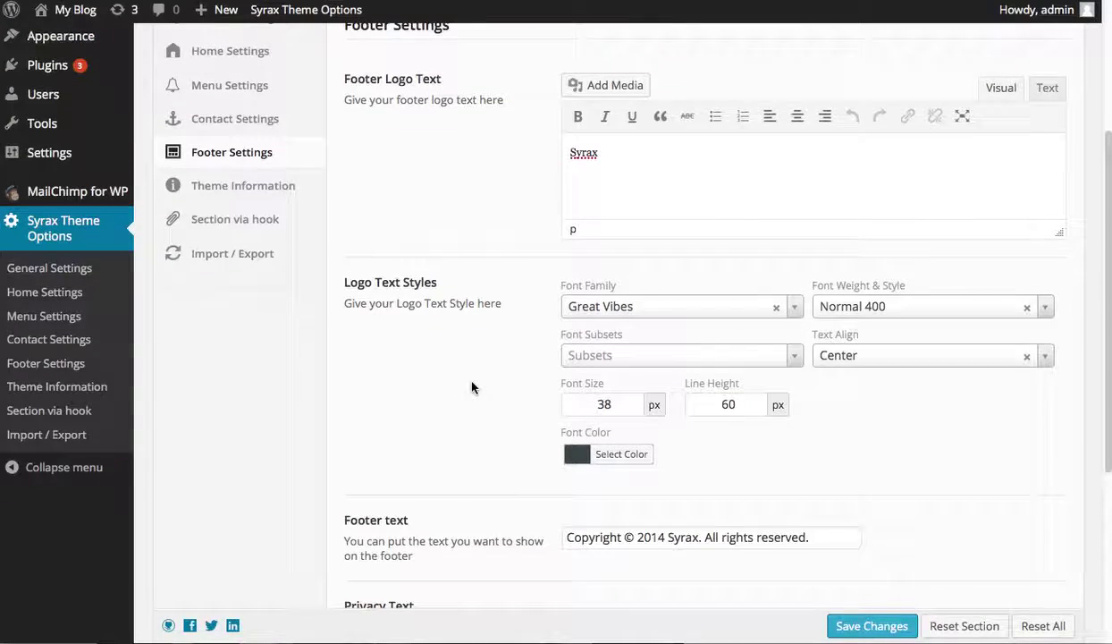
scroll(472, 387, up, 1)
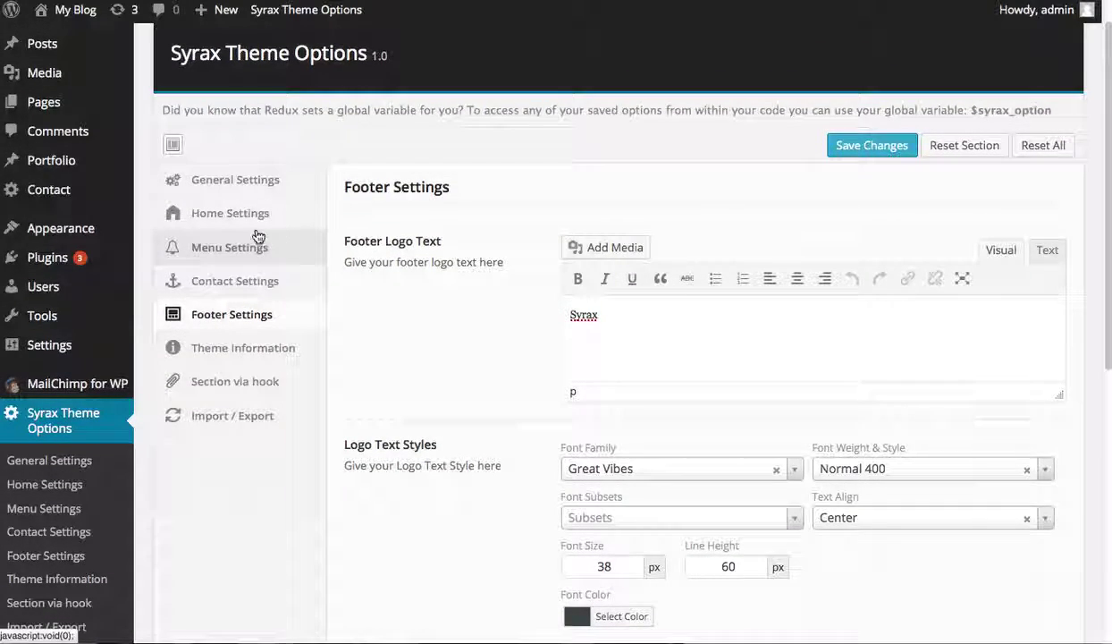
click(247, 224)
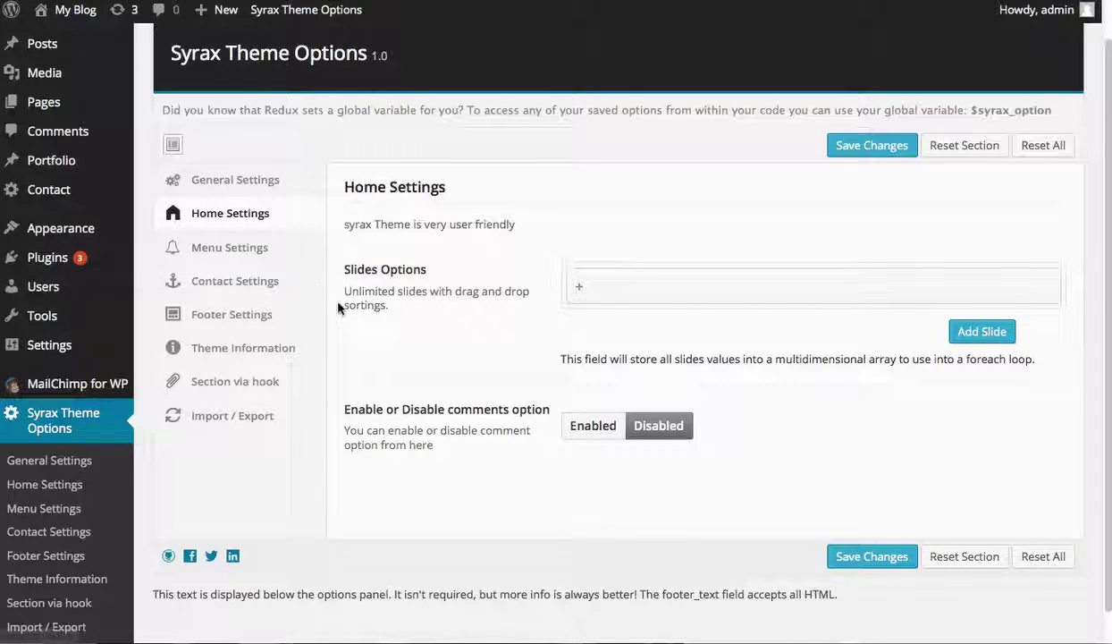
Open the General Settings and review the primary, secondary and background color, favicon and logo options.
click(224, 183)
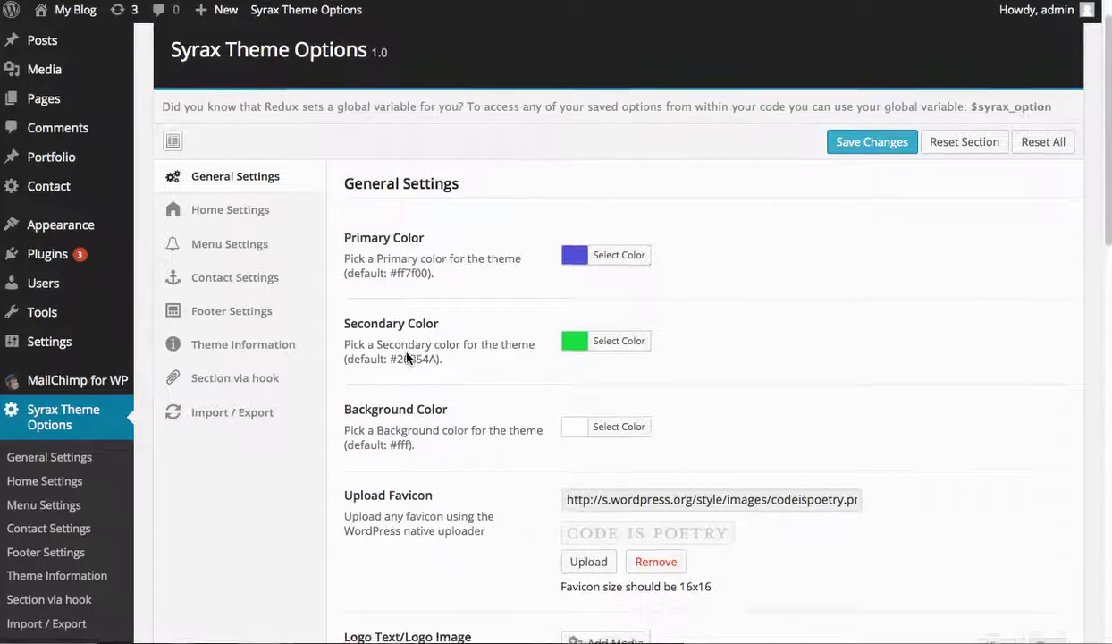
scroll(407, 358, down, 2)
scroll(407, 358, down, 3)
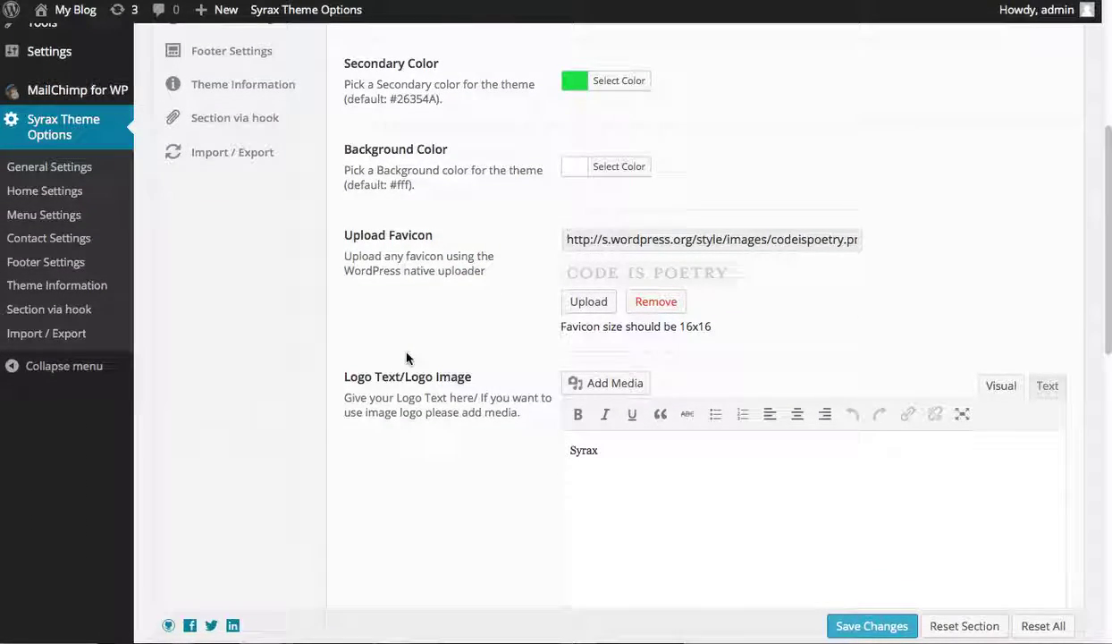
scroll(407, 357, up, 6)
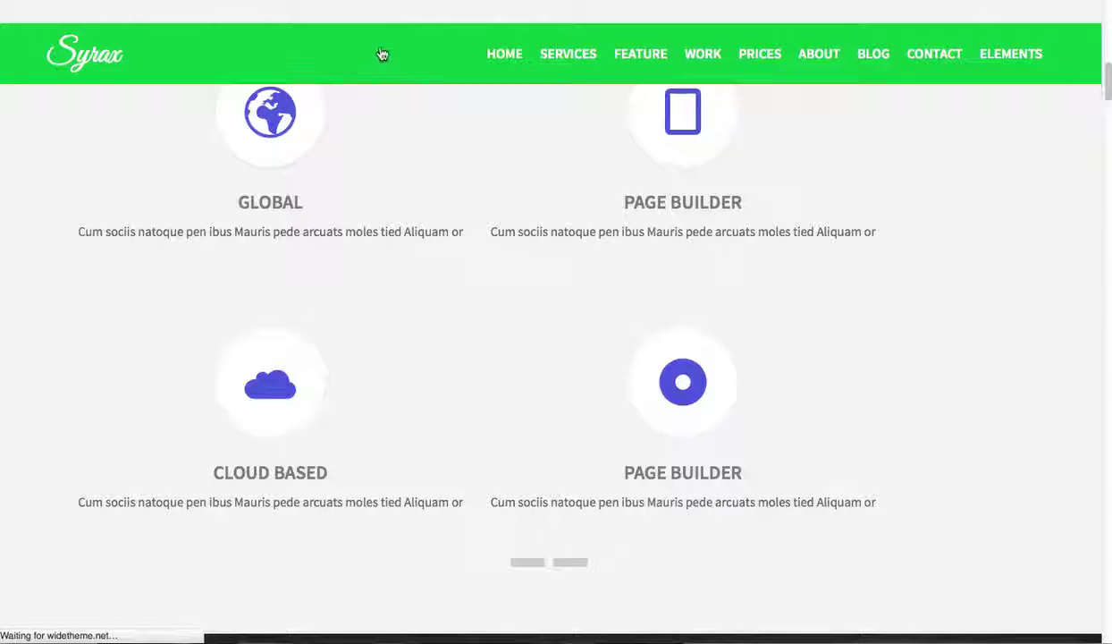
Examine how the theme colors are applied on the live home page, from the service icons and Top Three Features heading to the testimonial section.
scroll(462, 265, down, 10)
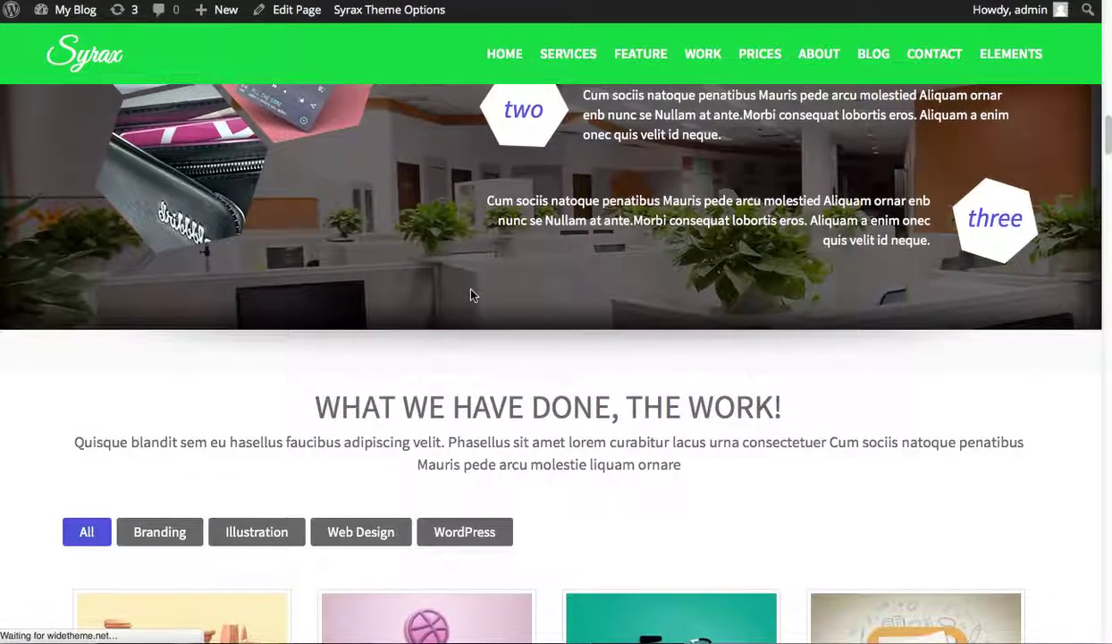
scroll(473, 295, up, 4)
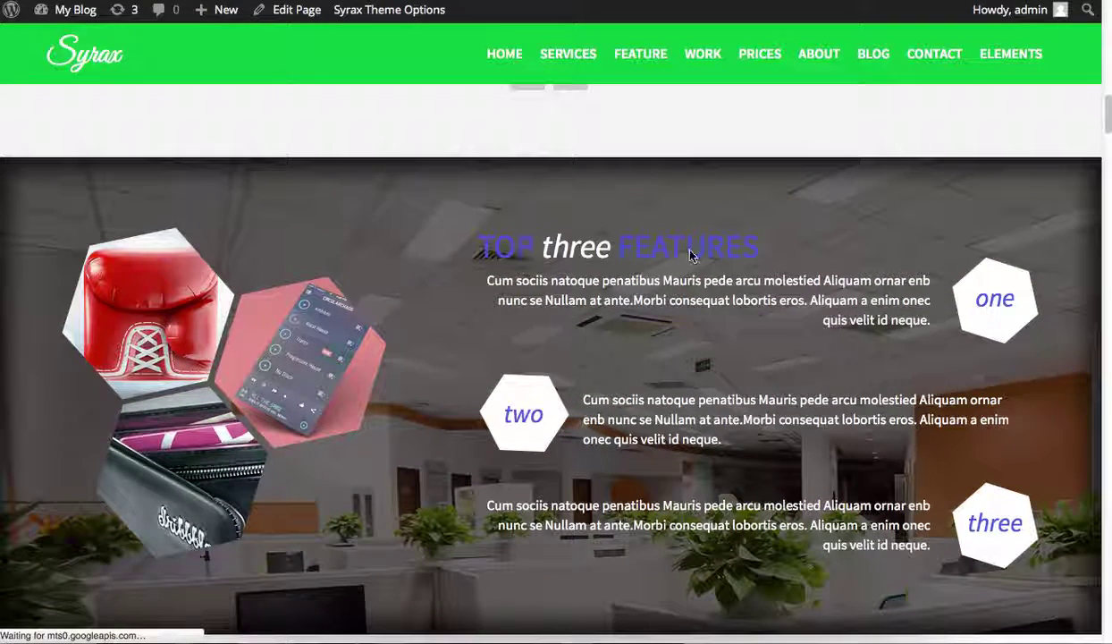
drag(687, 255, 673, 249)
scroll(654, 208, down, 6)
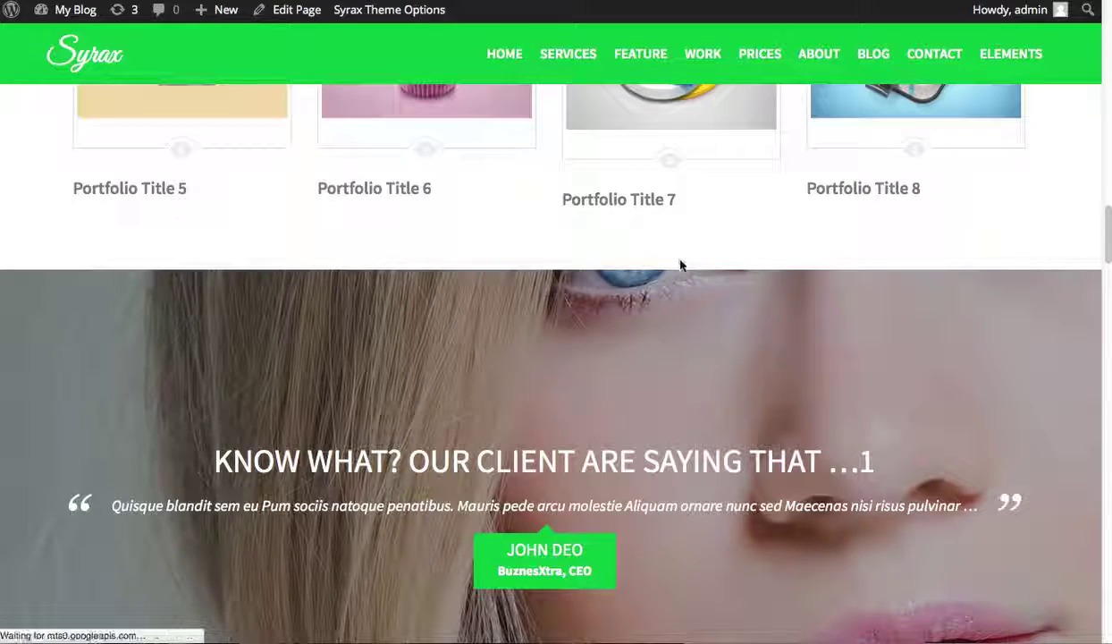
scroll(719, 258, up, 15)
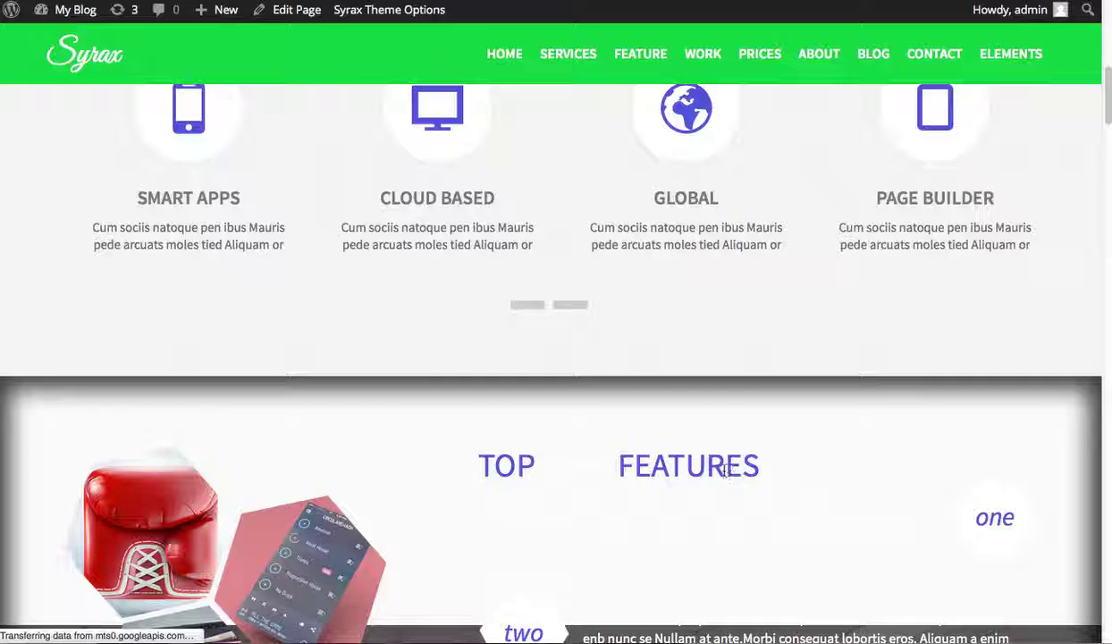
drag(726, 472, 689, 473)
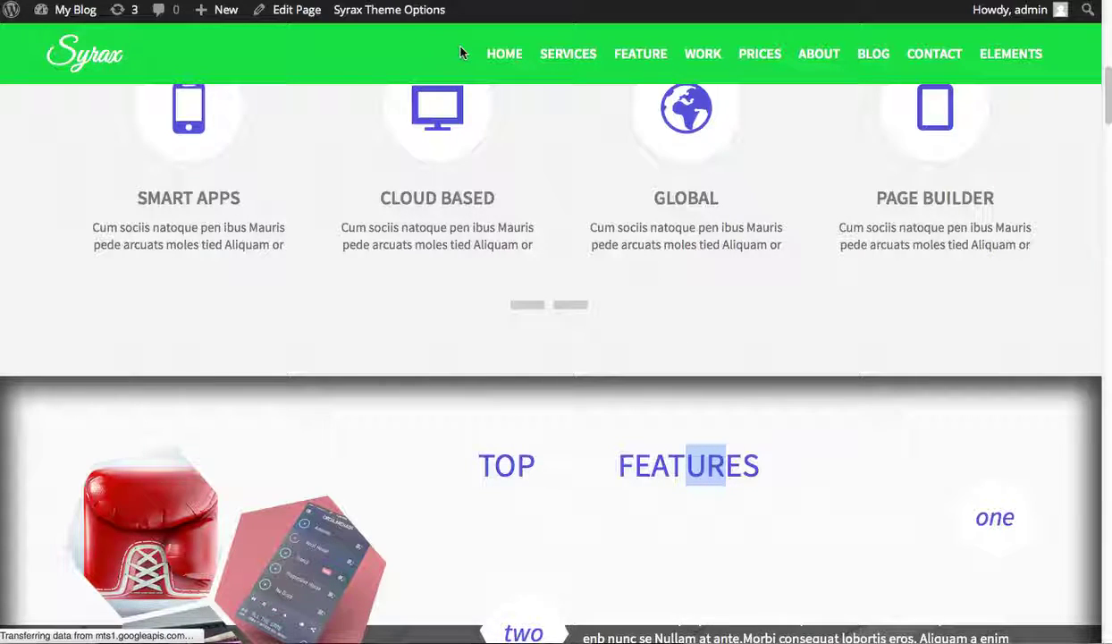